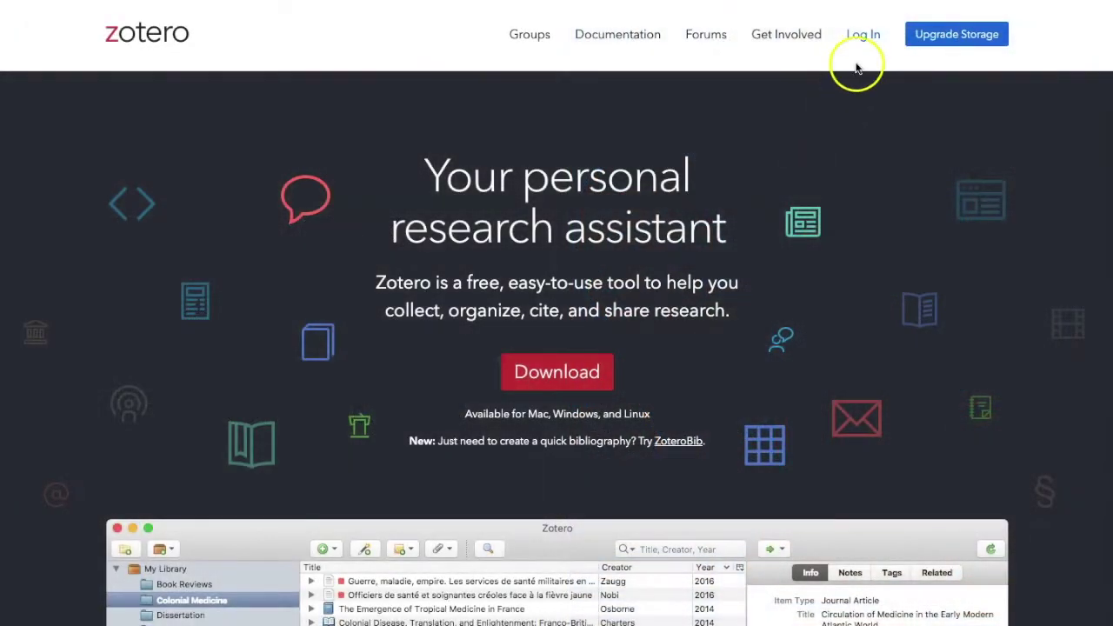
# Sign in to the Zotero website from the zotero.org homepage
pyautogui.click(862, 37)
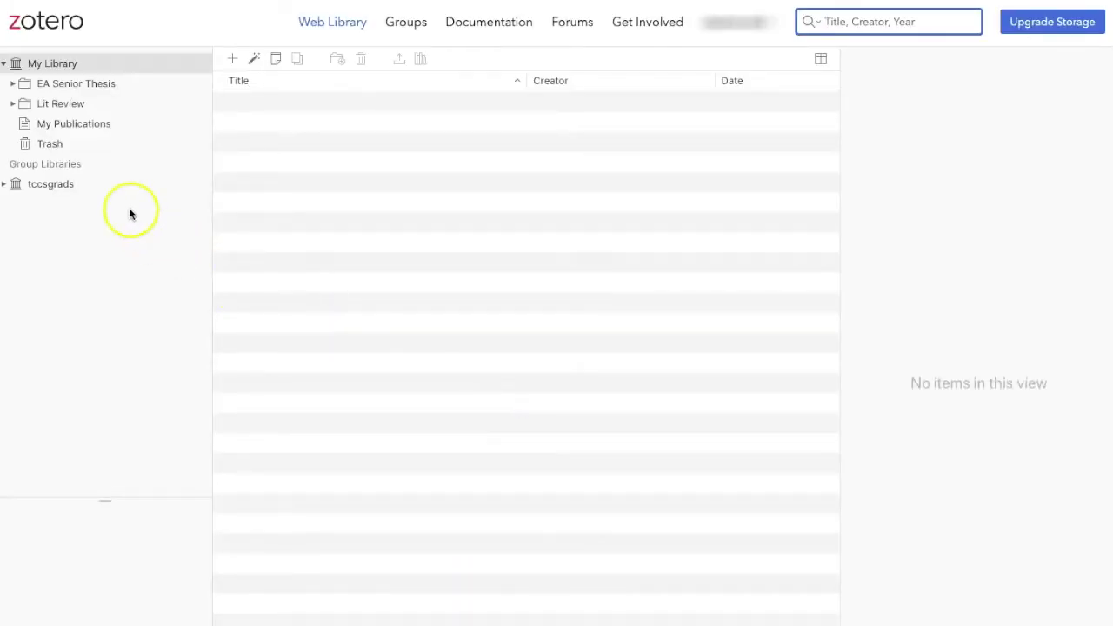
# Expand EA Senior Thesis and Lit Review in the web library, then open Lit Review
pyautogui.click(13, 84)
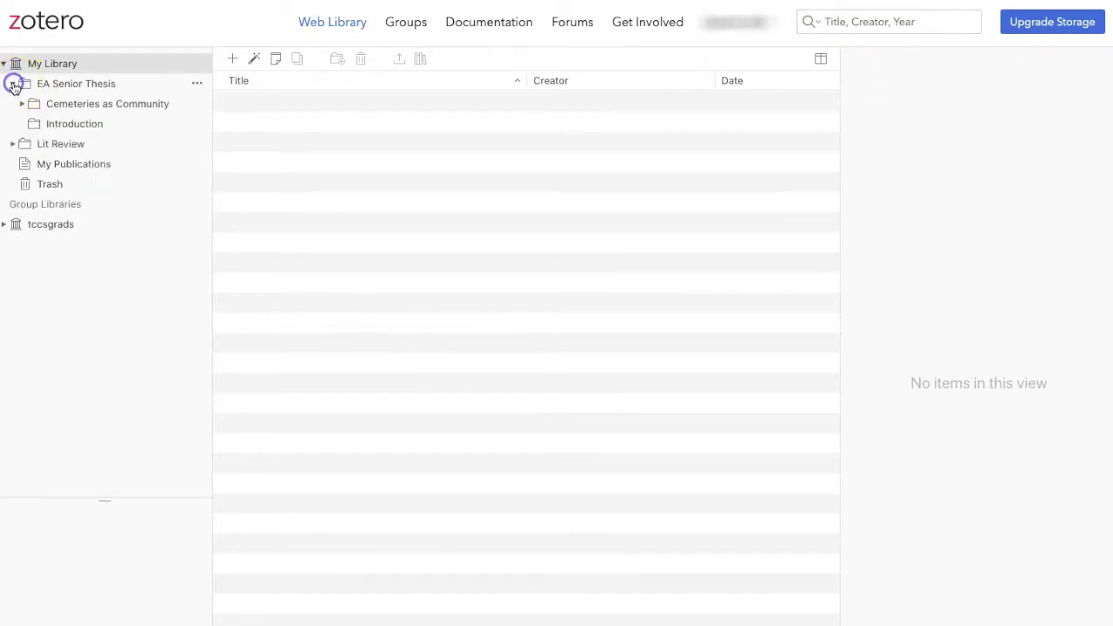
pyautogui.click(13, 144)
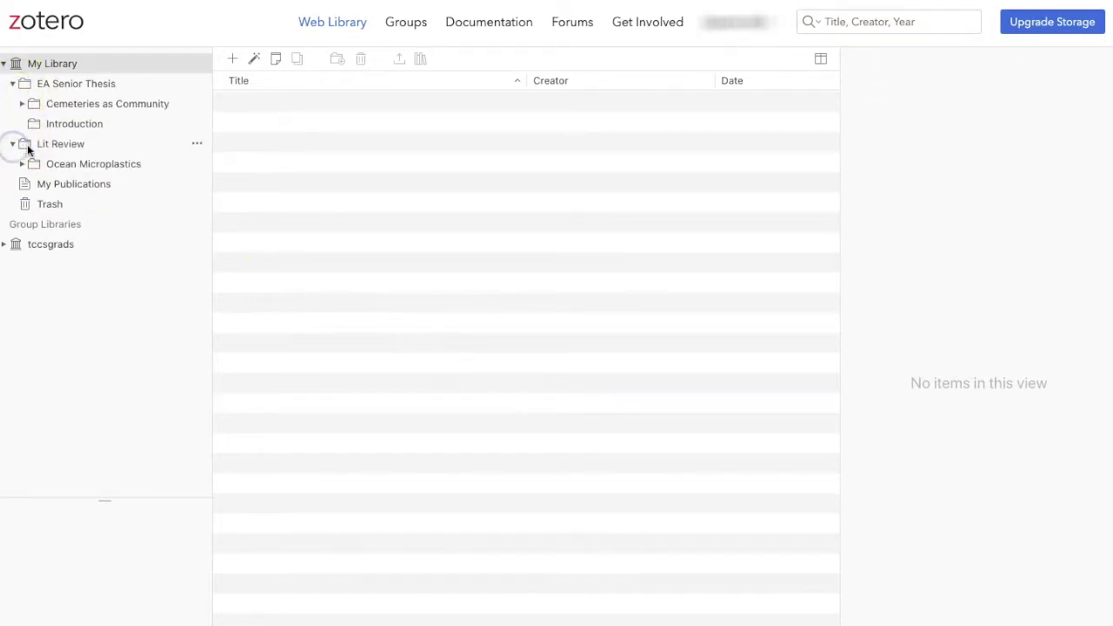
pyautogui.click(40, 144)
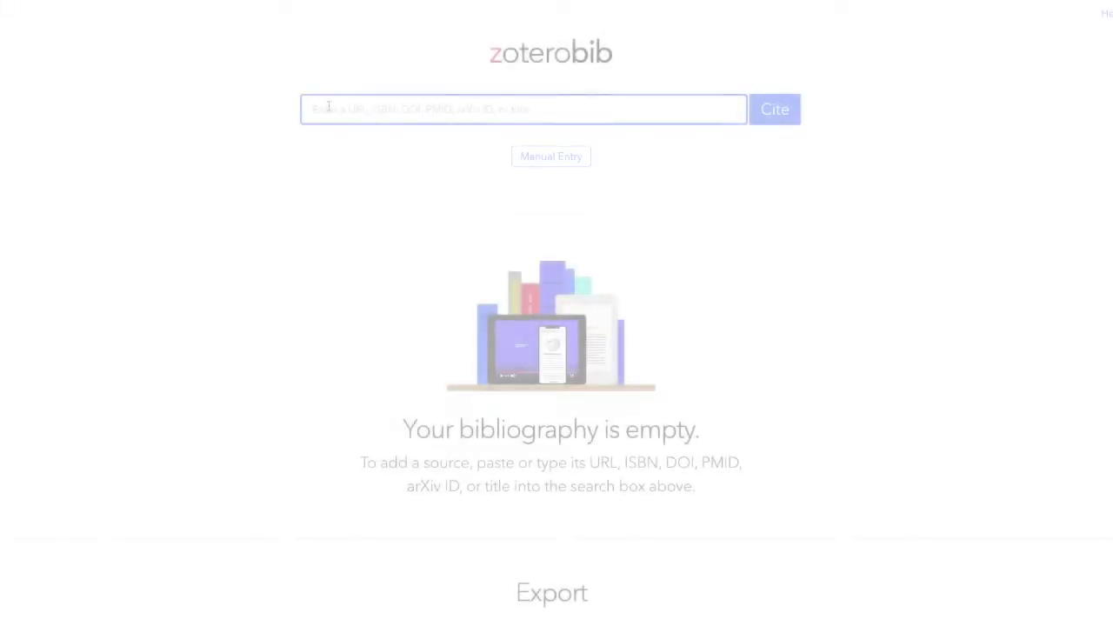
# Cite the 2019 framing climate change article from its DOI, keeping APA 7th edition style
pyautogui.click(312, 105)
pyautogui.write('10.3389/fcomm.2019.00006')
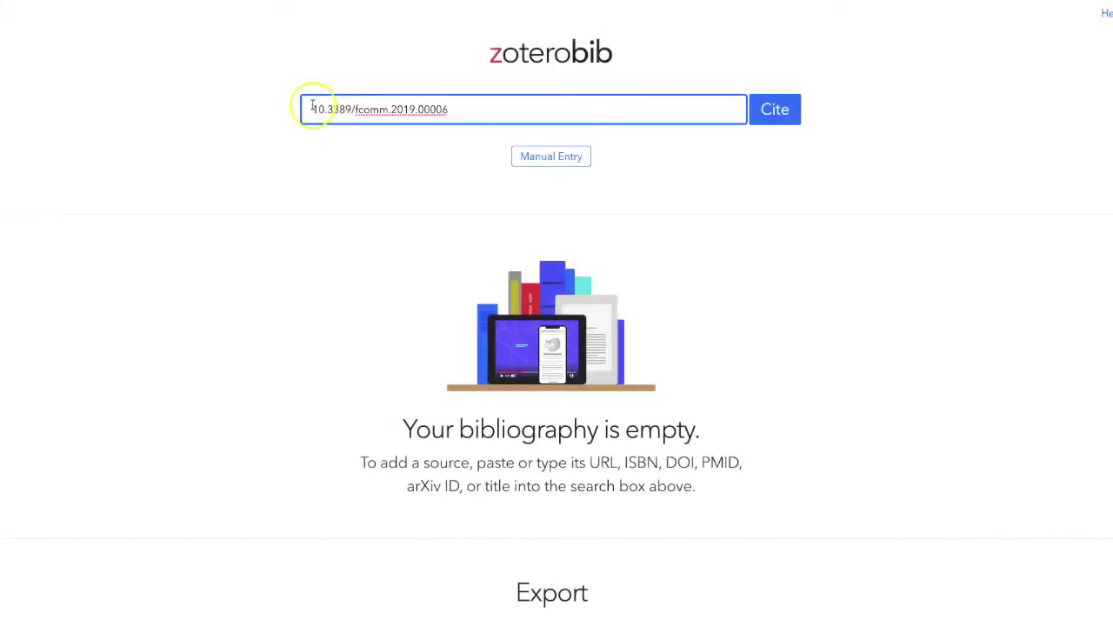
pyautogui.click(793, 111)
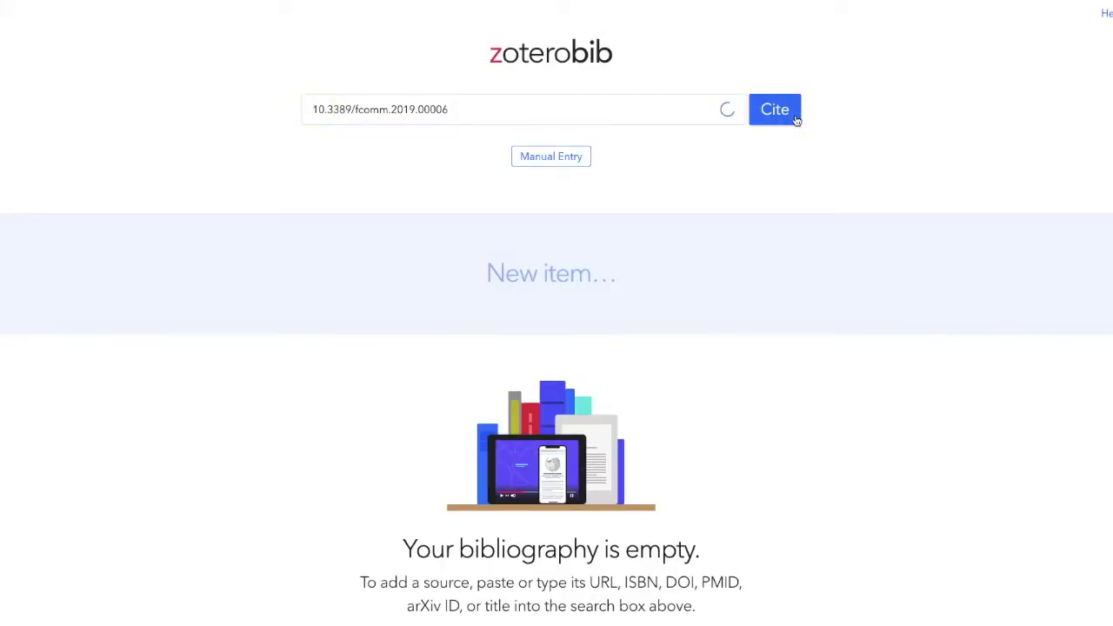
pyautogui.scroll(-3, 796, 120)
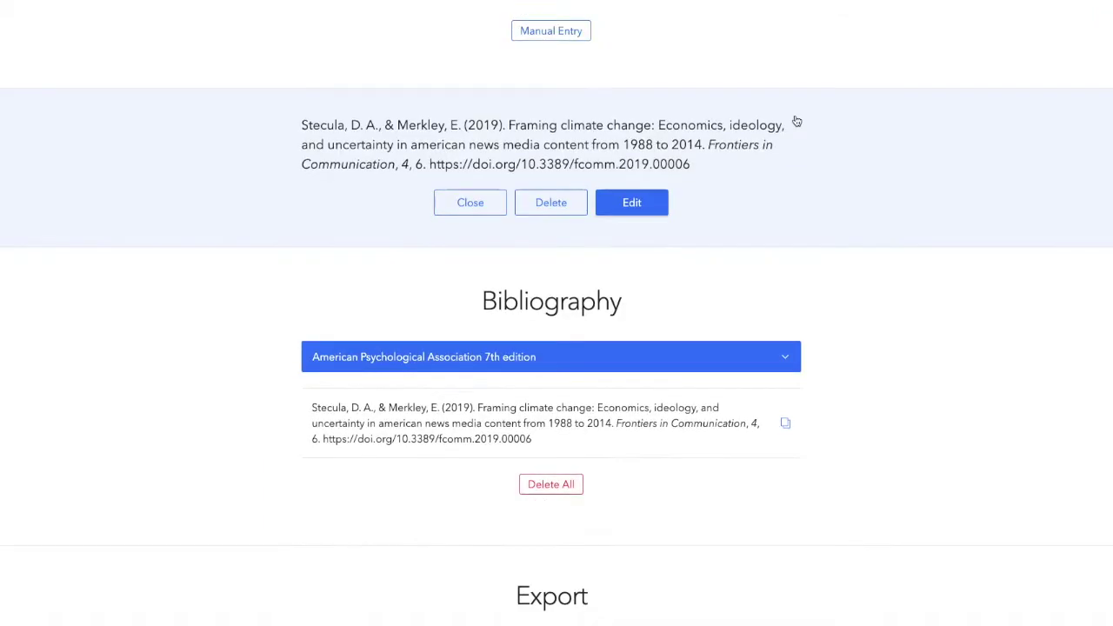
pyautogui.click(782, 230)
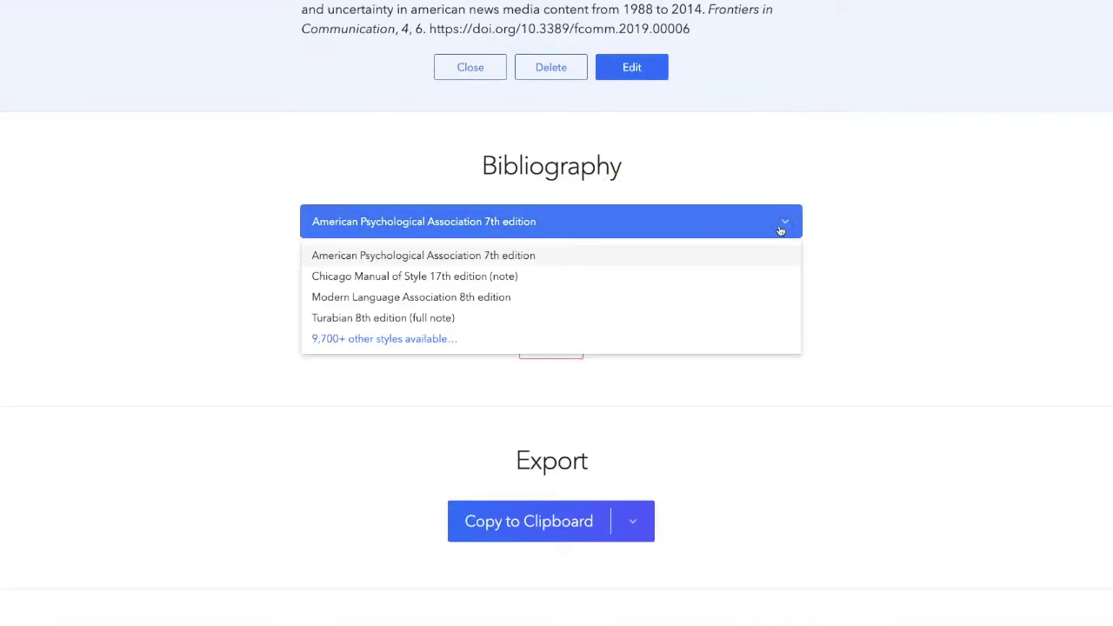
pyautogui.press('Down')
pyautogui.press('Down')
pyautogui.press('Down')
pyautogui.press('Down')
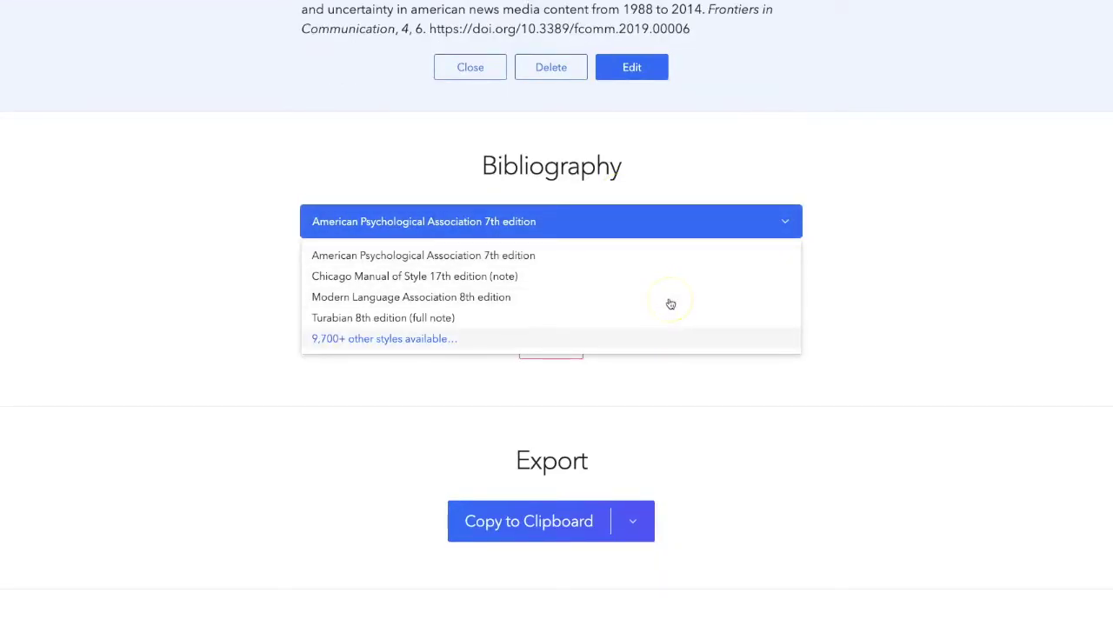
pyautogui.press('Escape')
# Download the ZoteroBib bibliography as a BibTeX file
pyautogui.scroll(-2, 670, 304)
pyautogui.scroll(-2, 480, 368)
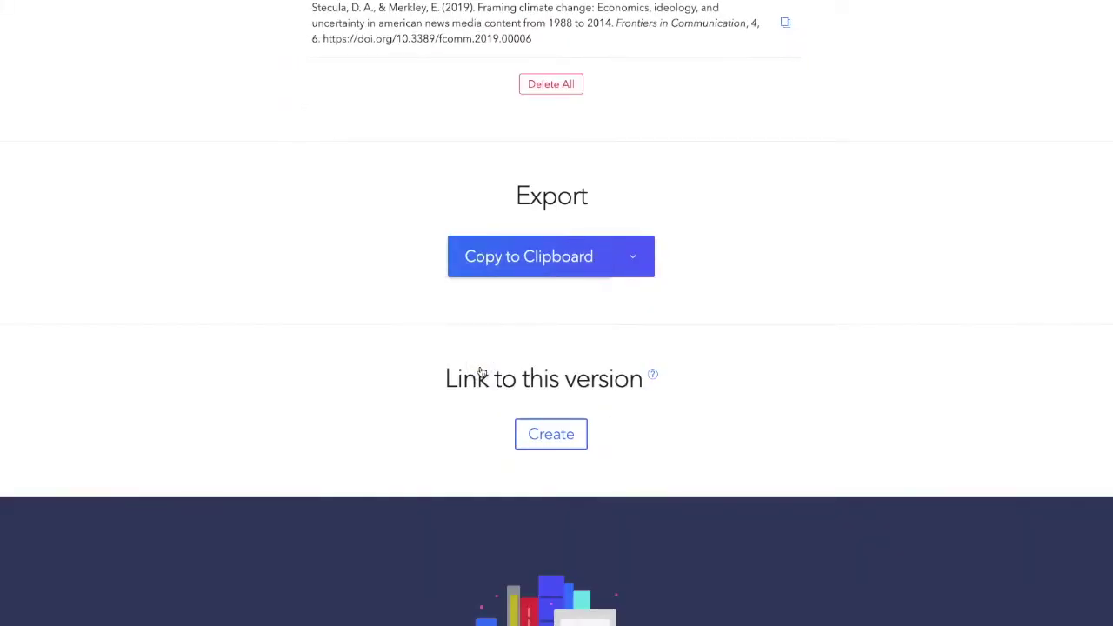
pyautogui.press('Tab')
pyautogui.press('Return')
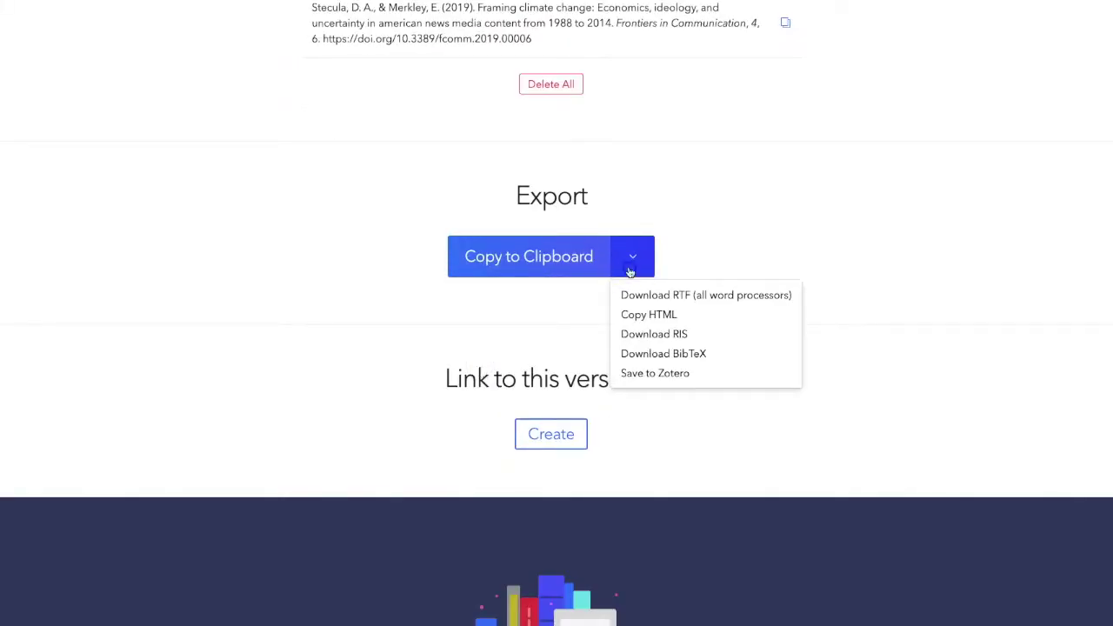
pyautogui.press('Down')
pyautogui.press('Down')
pyautogui.press('Down')
pyautogui.press('Down')
pyautogui.press('Return')
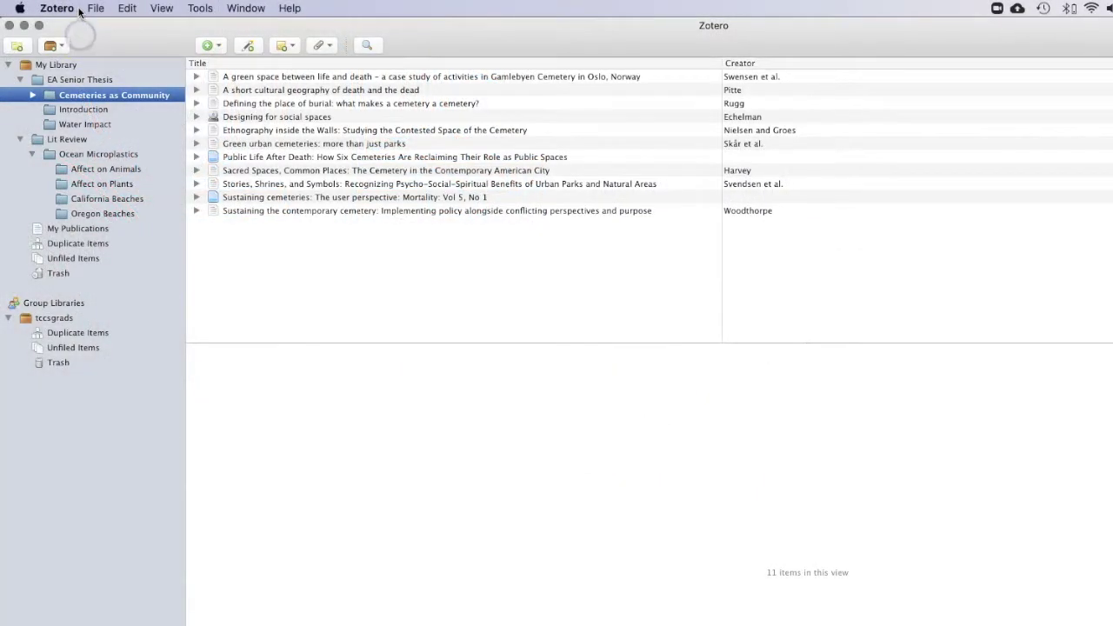
# Start importing references from a BibTeX, RIS or RDF file via File > Import
pyautogui.click(94, 8)
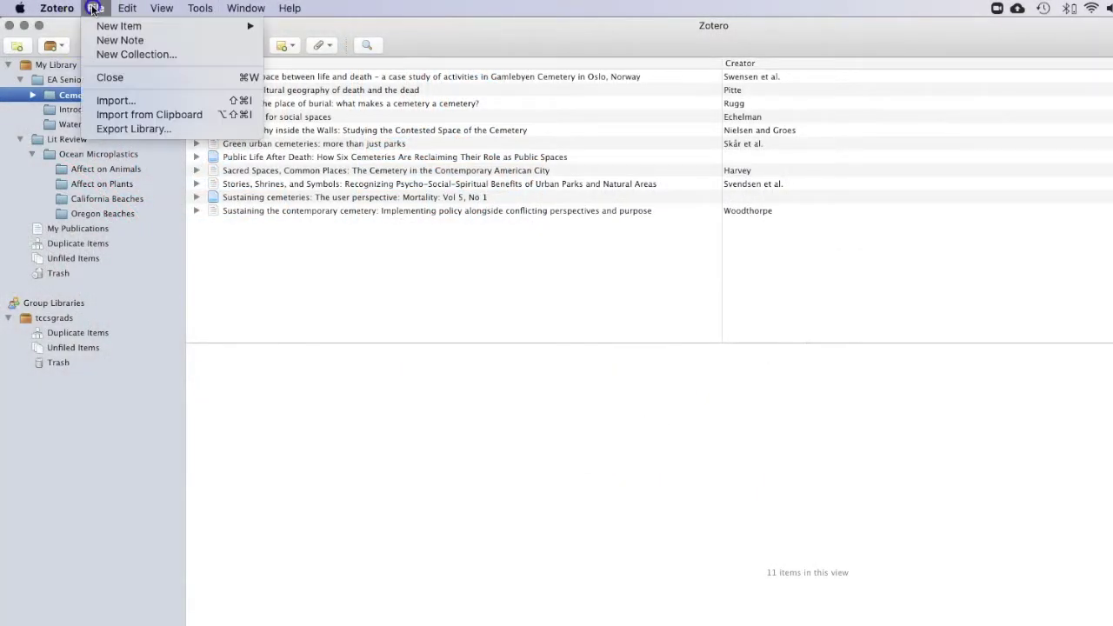
pyautogui.click(118, 100)
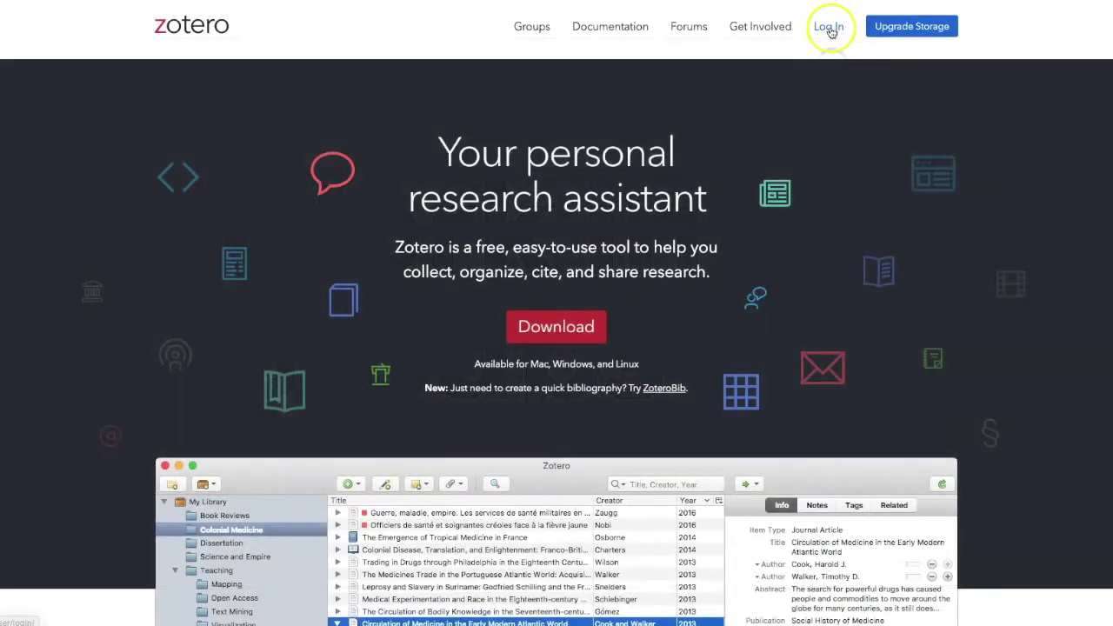
# Log in and fill in a new group named tcclgrads with public, closed membership
pyautogui.click(829, 27)
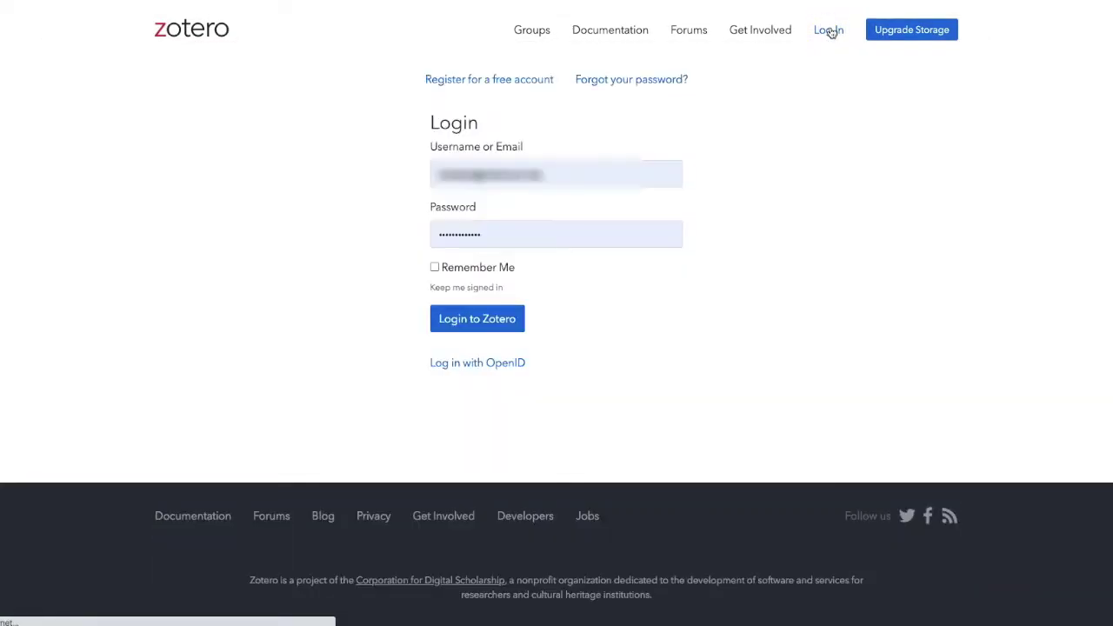
pyautogui.click(501, 320)
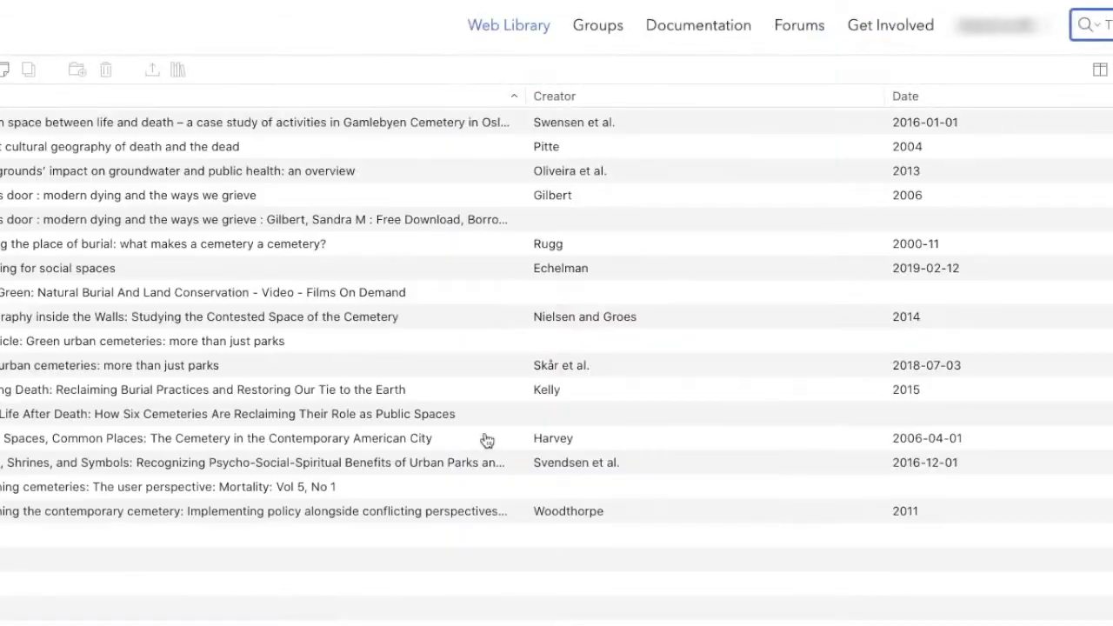
pyautogui.click(598, 25)
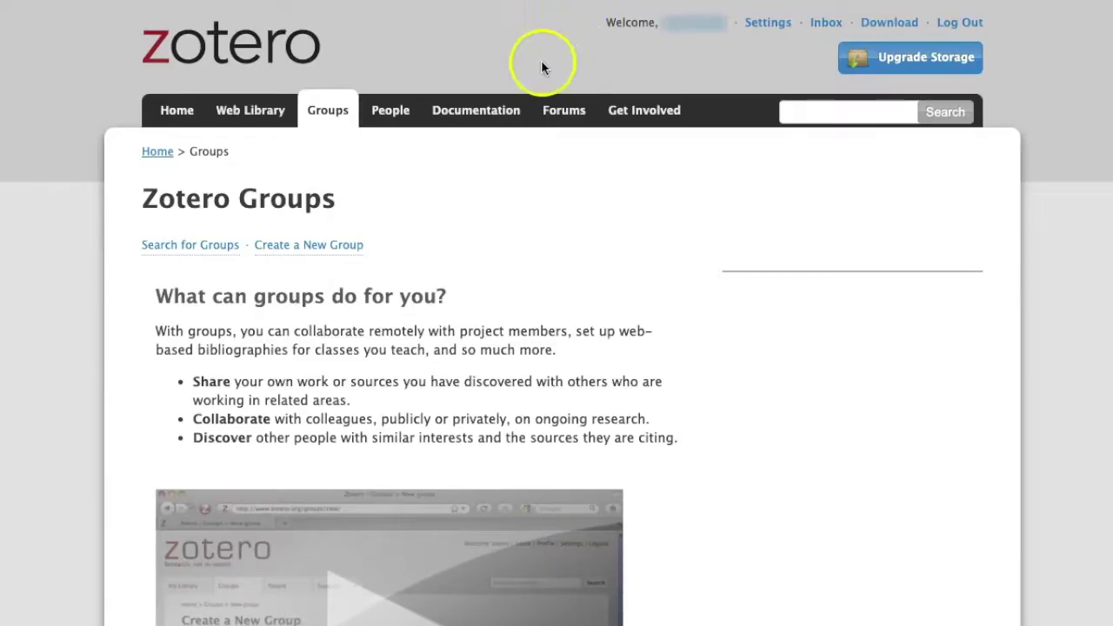
pyautogui.click(321, 247)
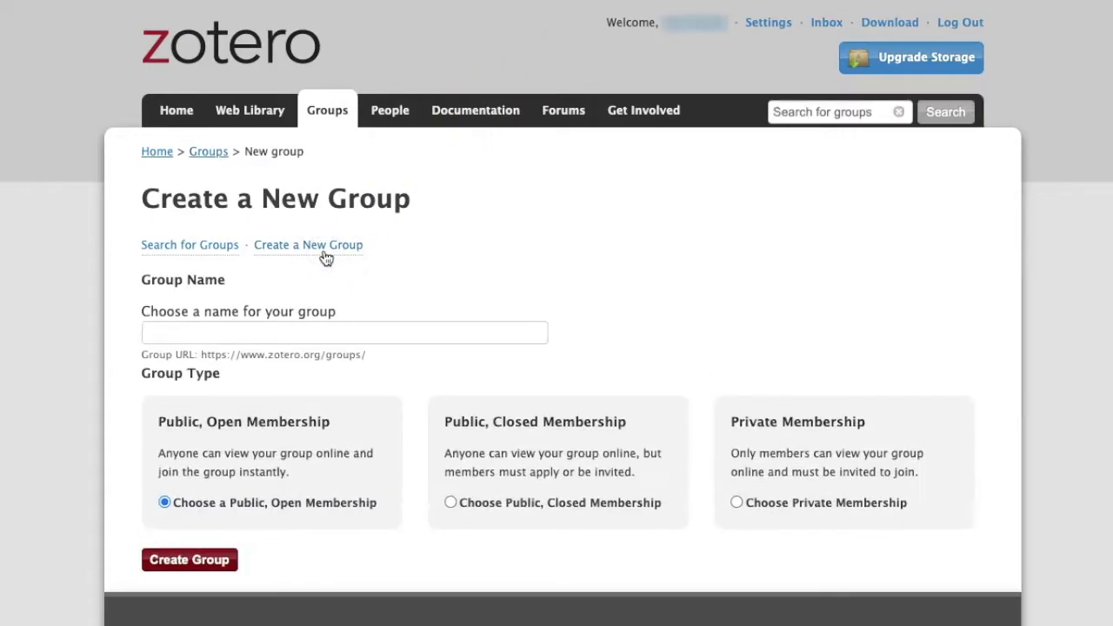
pyautogui.click(311, 323)
pyautogui.write('tccl')
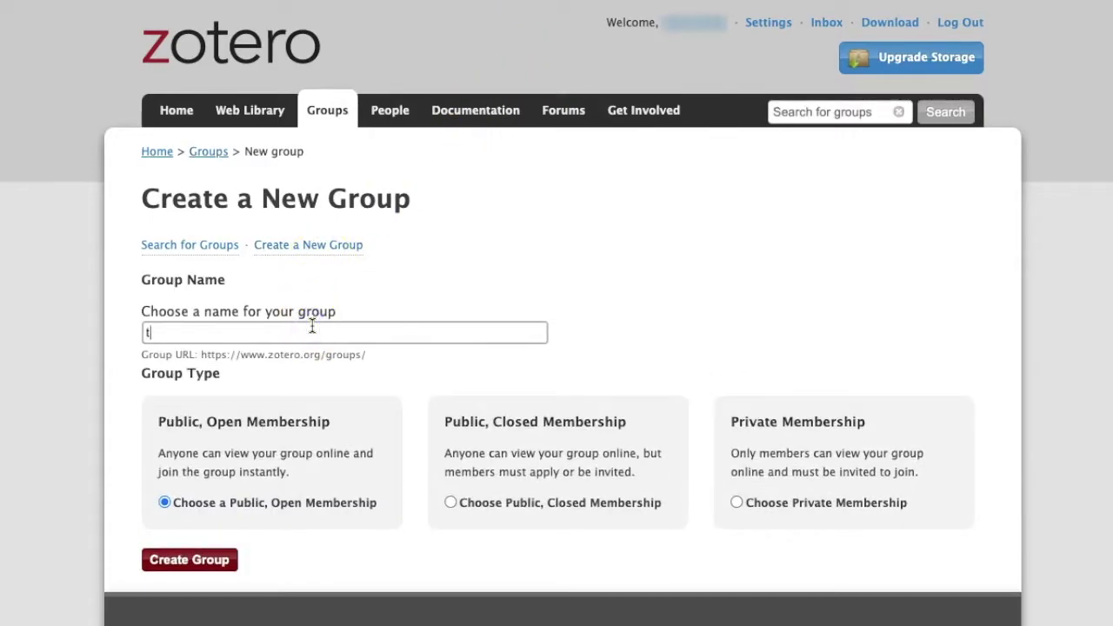
pyautogui.write('grads')
pyautogui.click(450, 505)
# Create the tcclgrads group and copy the Burial grounds groundwater article into it
pyautogui.click(174, 560)
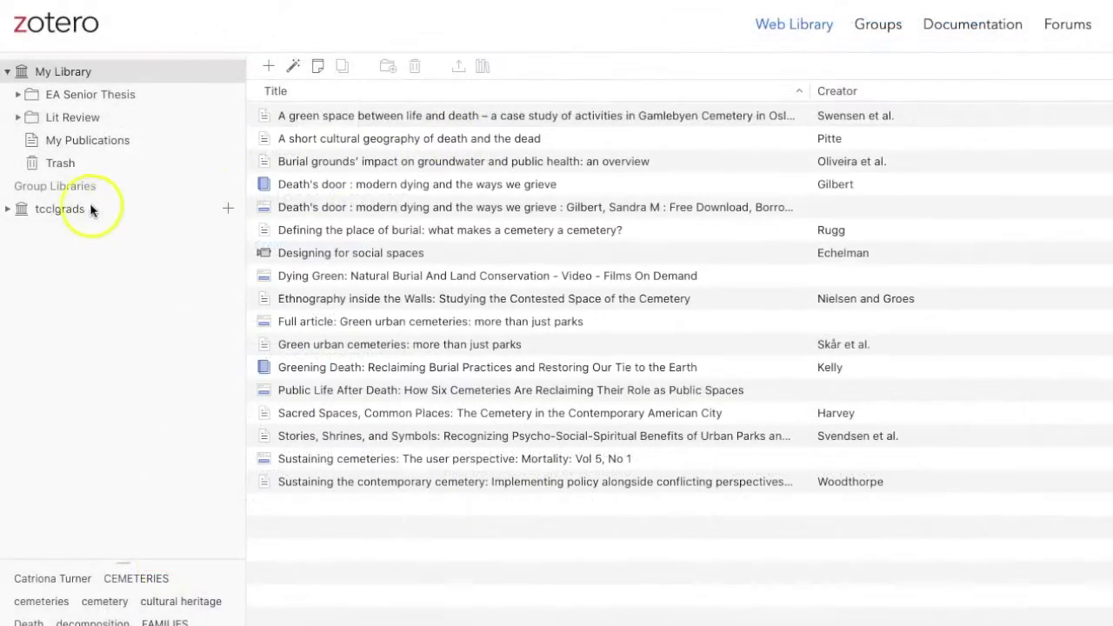
pyautogui.click(73, 210)
pyautogui.click(100, 94)
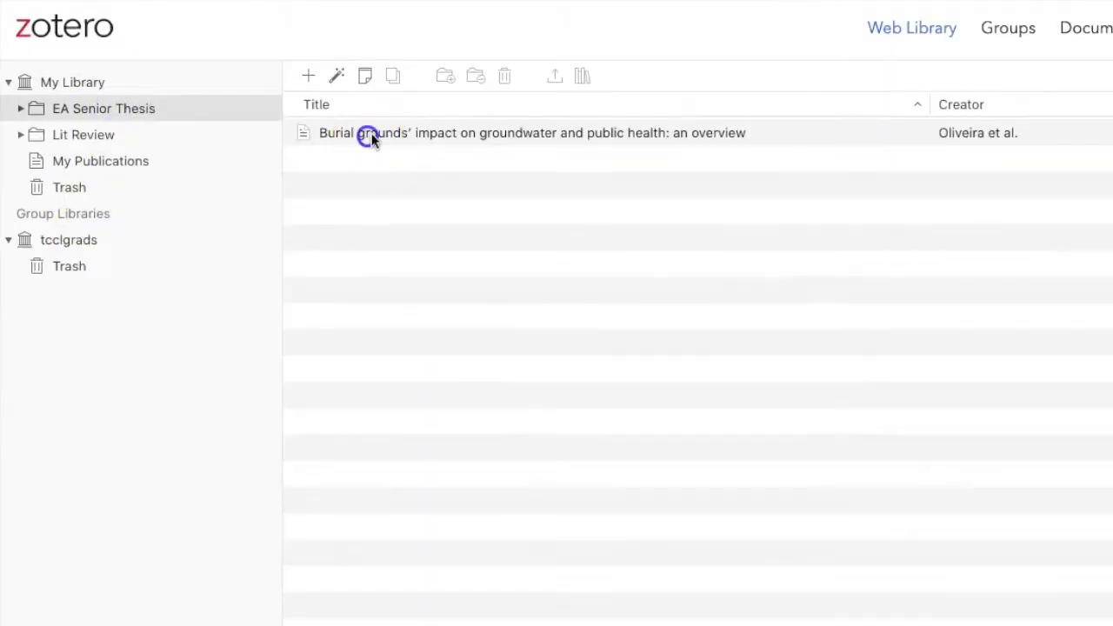
pyautogui.moveTo(320, 118); pyautogui.dragTo(73, 238)
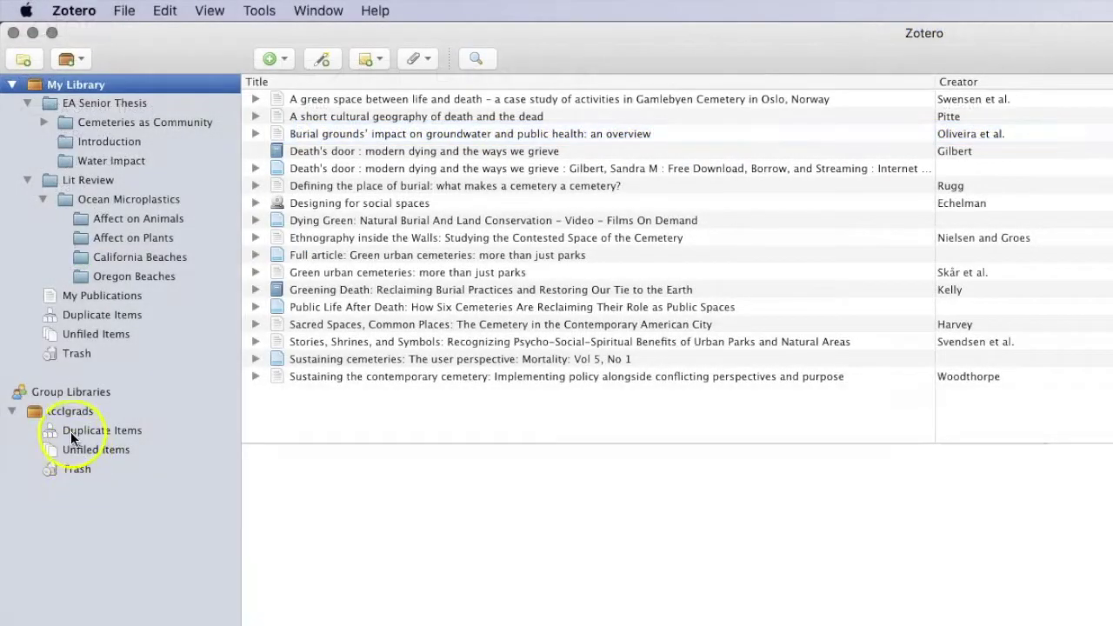
# Attach a new empty note to the Burial grounds article in tcclgrads
pyautogui.click(70, 412)
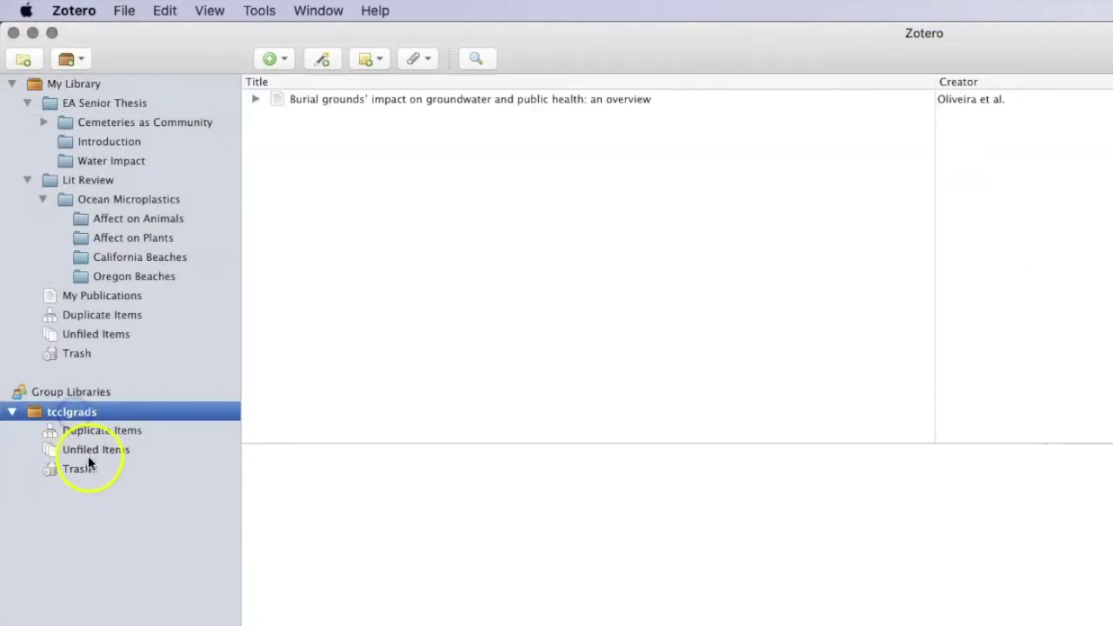
pyautogui.click(253, 99)
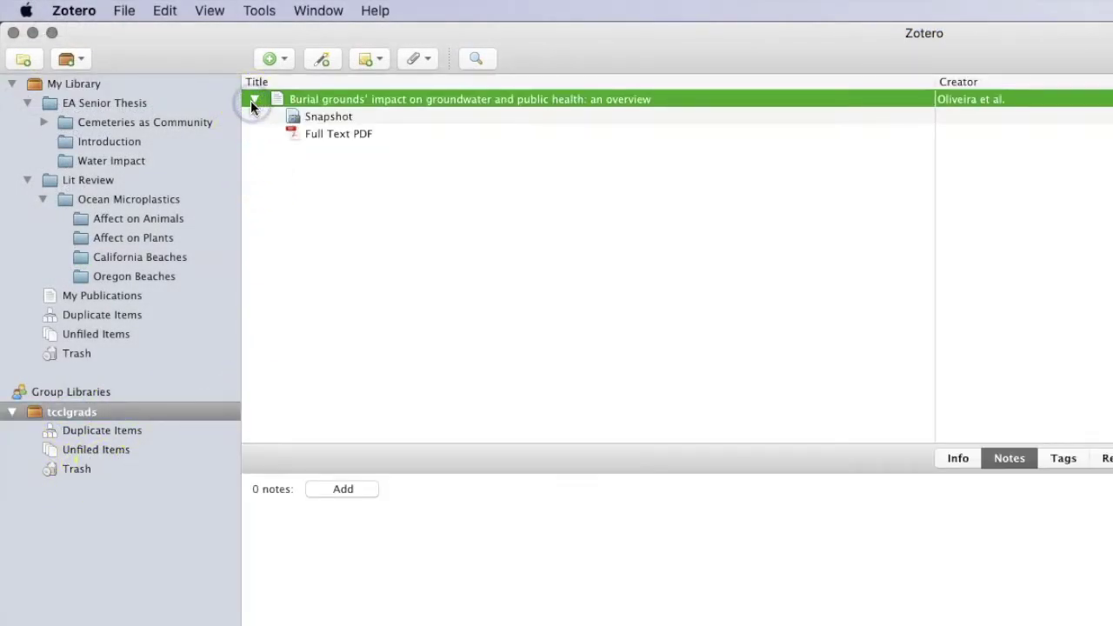
pyautogui.click(952, 458)
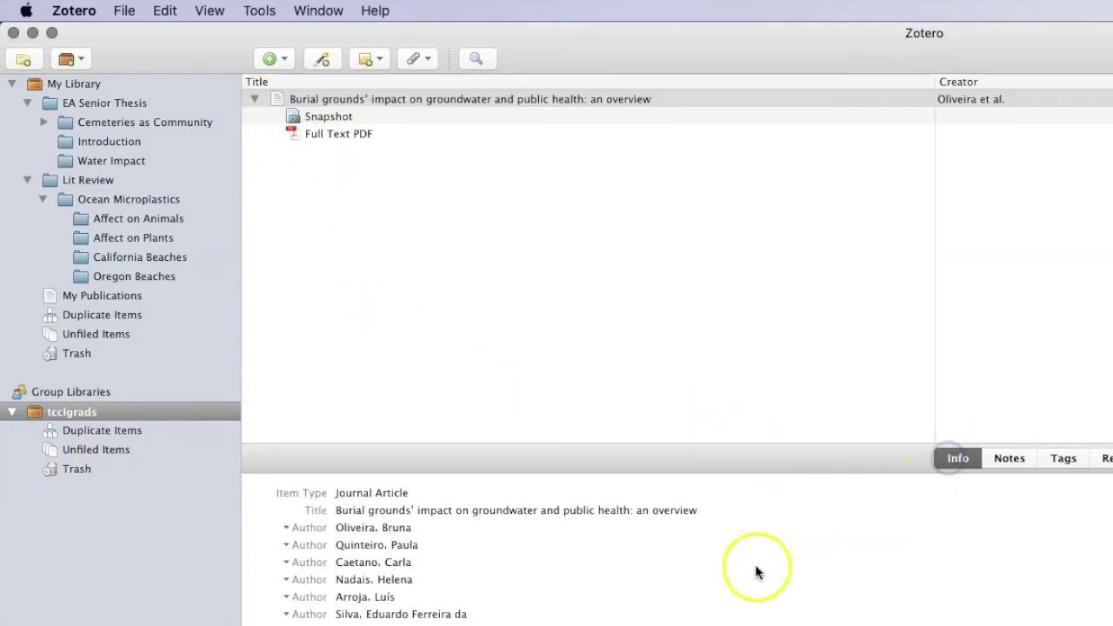
pyautogui.click(521, 514)
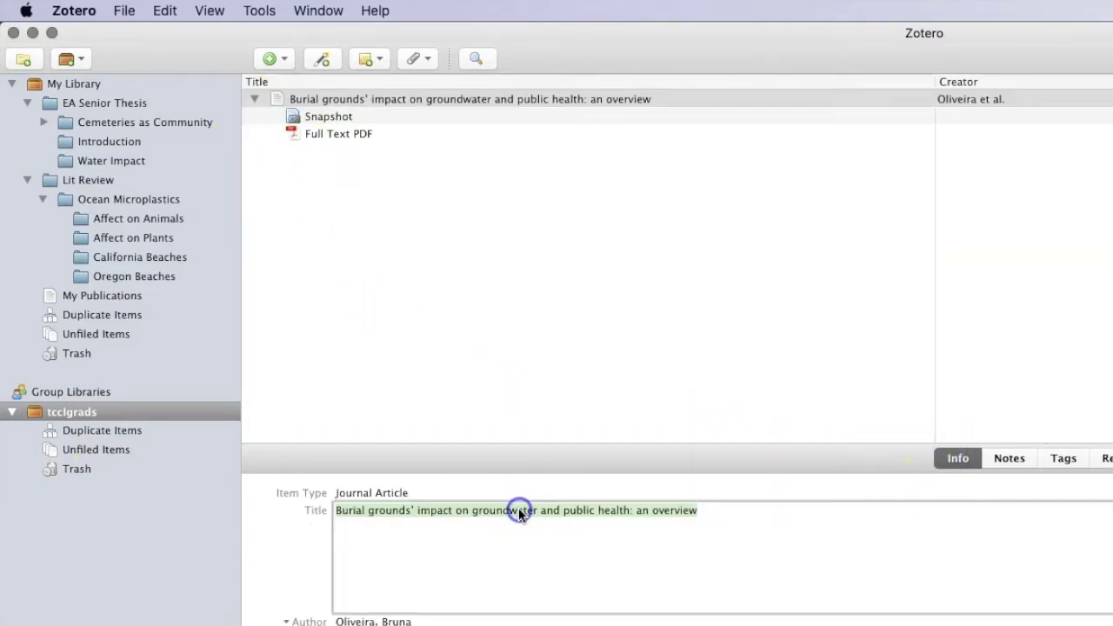
pyautogui.click(1010, 464)
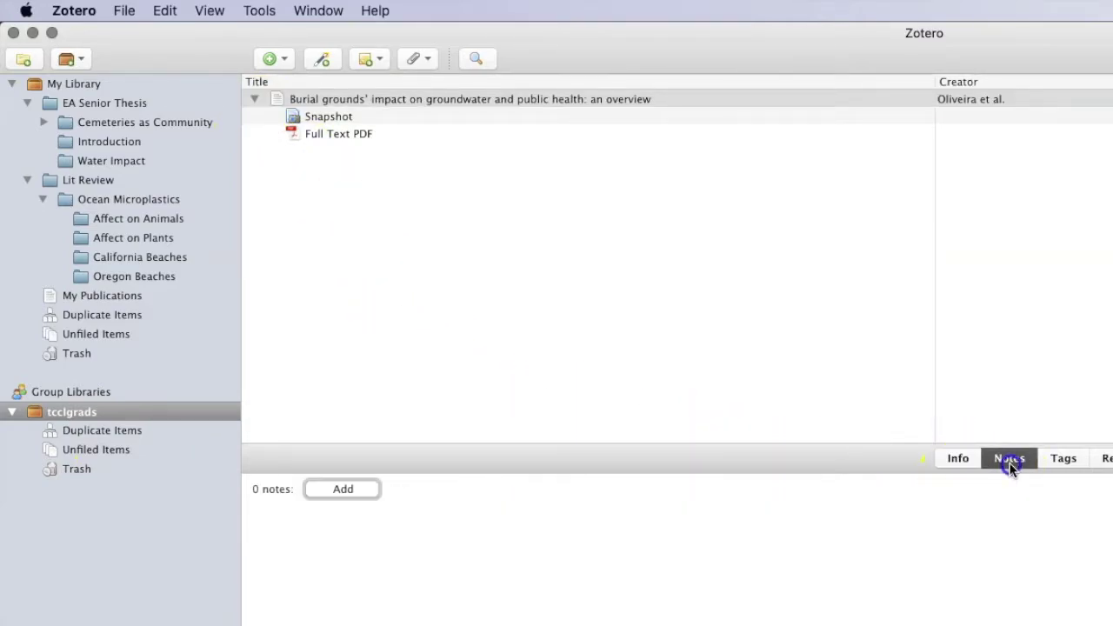
pyautogui.click(353, 491)
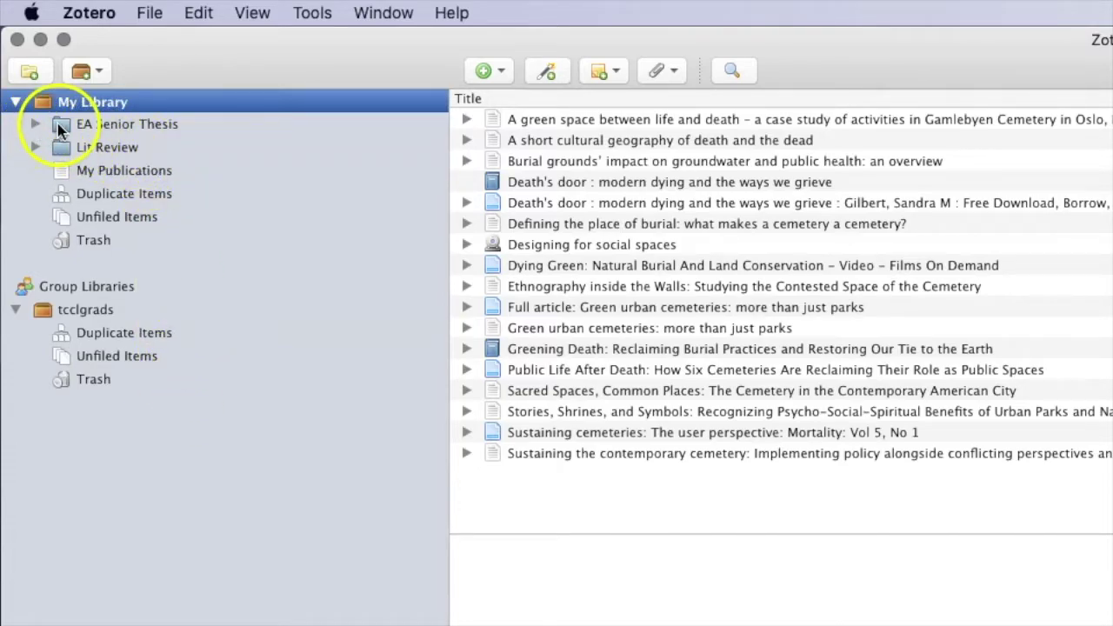
# Browse EA Senior Thesis subcollections and reveal attachments under Greening Death and Dying Green
pyautogui.click(96, 125)
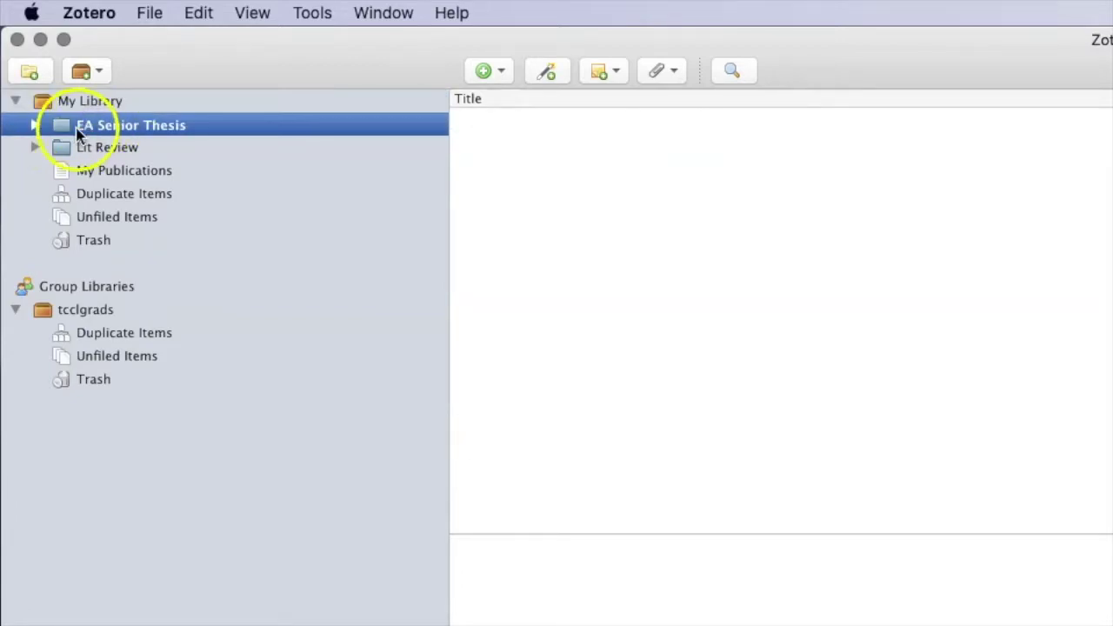
pyautogui.click(36, 127)
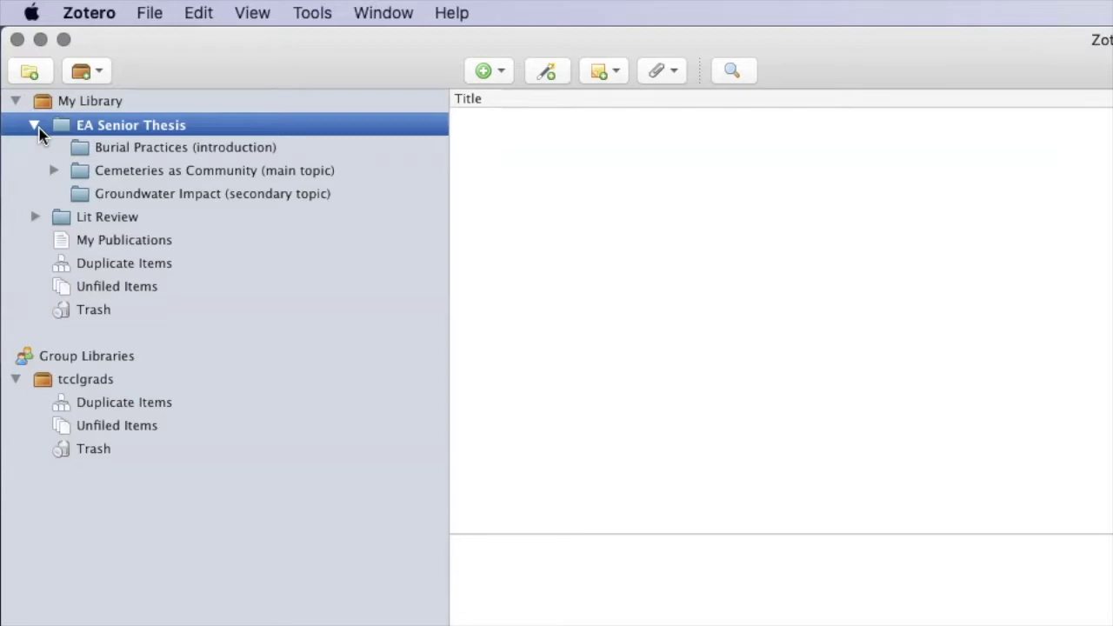
pyautogui.click(148, 154)
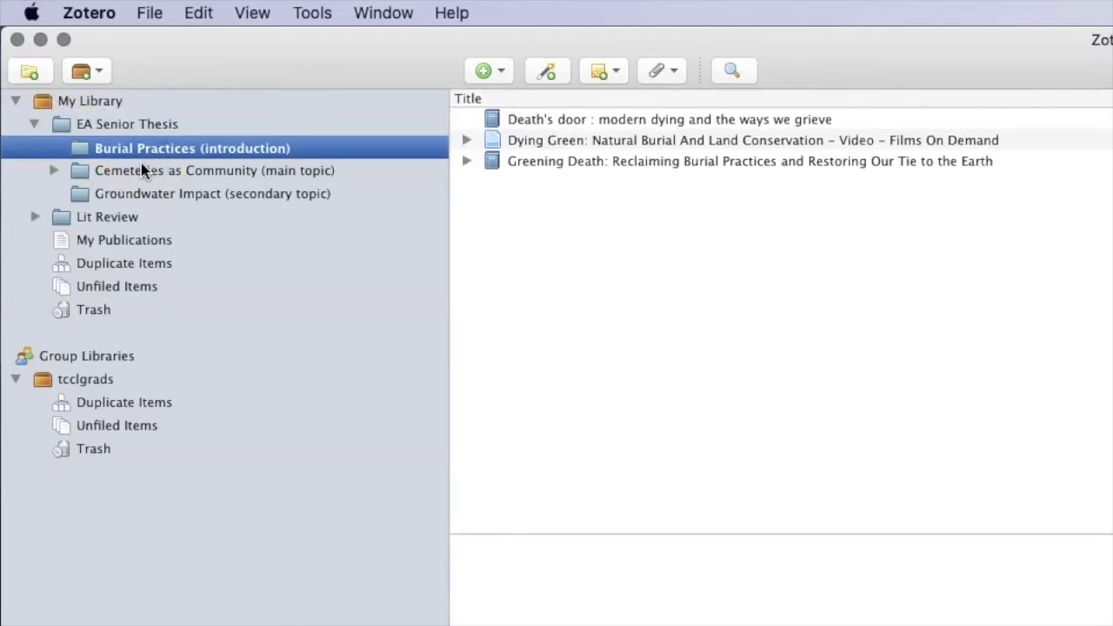
pyautogui.click(139, 173)
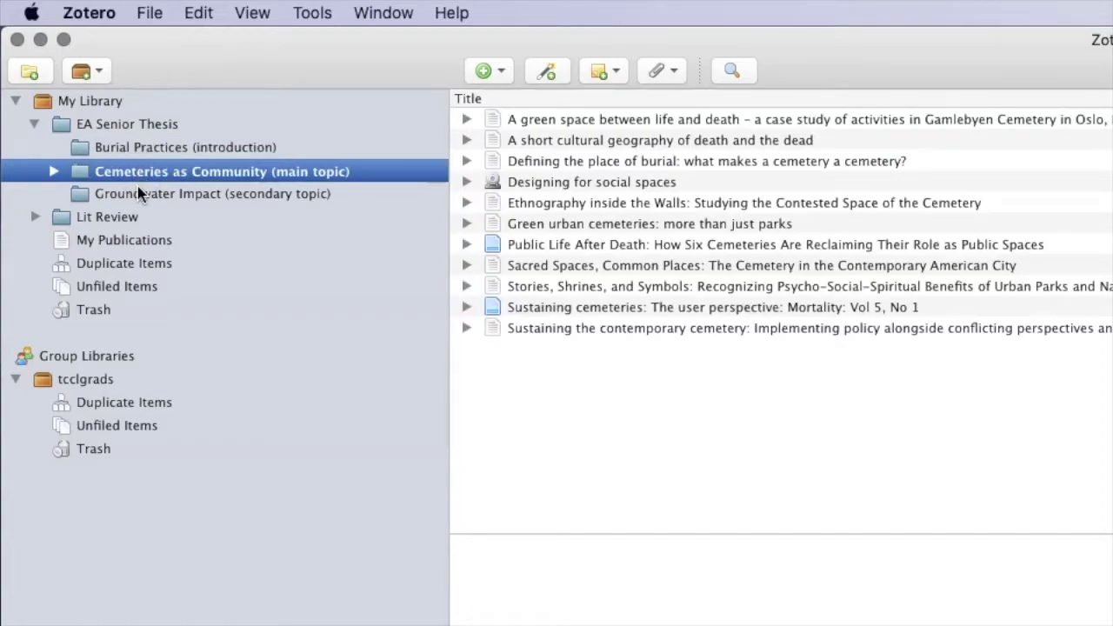
pyautogui.click(140, 195)
pyautogui.moveTo(139, 190); pyautogui.dragTo(133, 155)
pyautogui.click(133, 155)
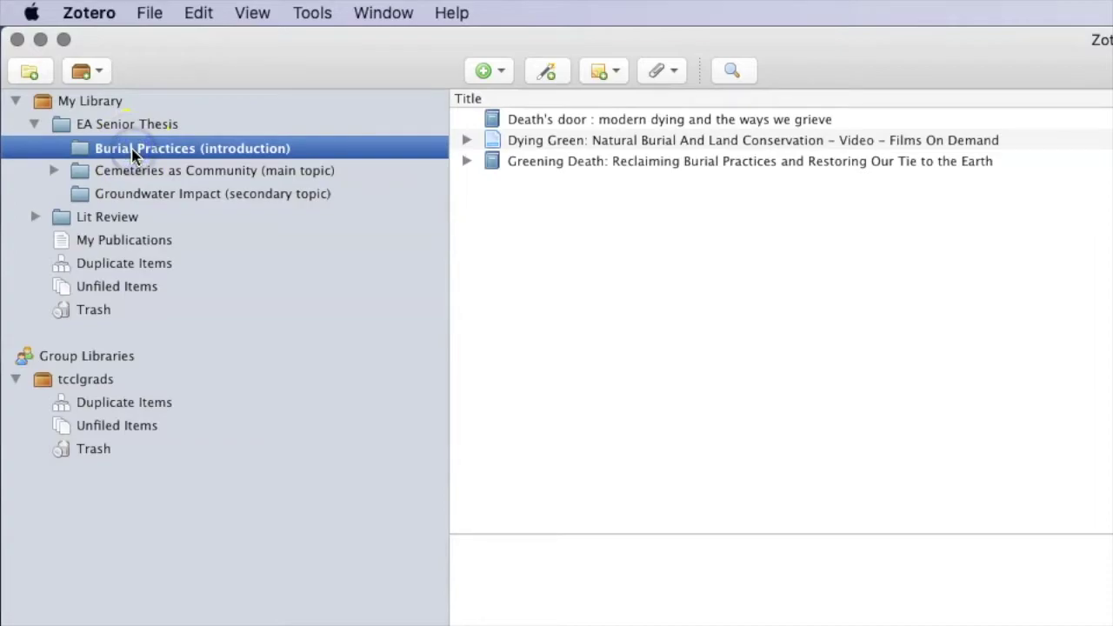
pyautogui.click(463, 163)
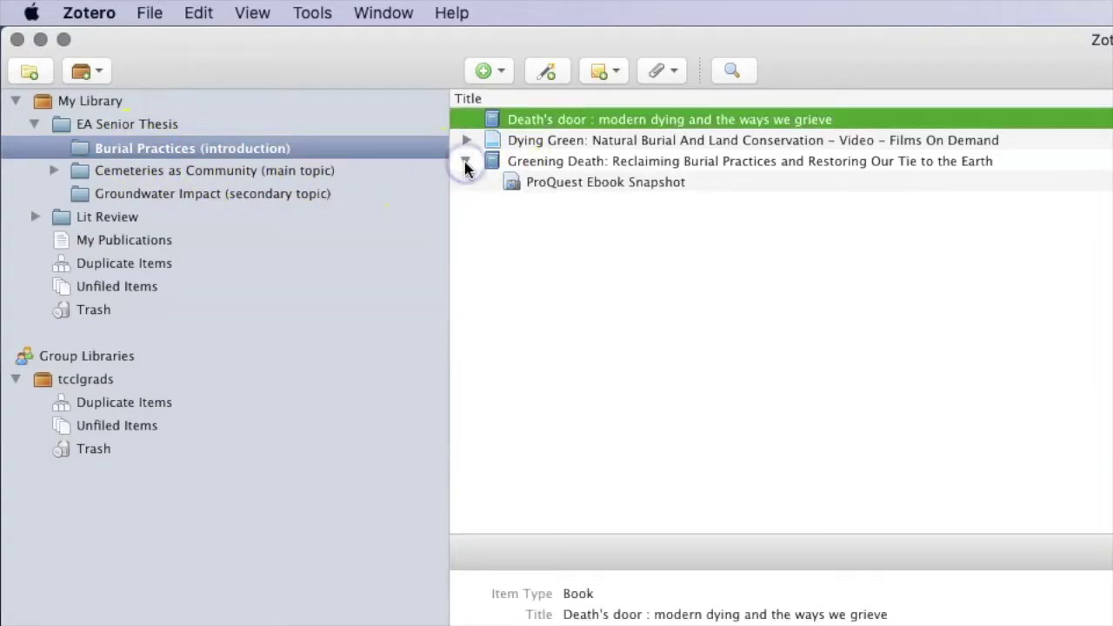
pyautogui.click(466, 142)
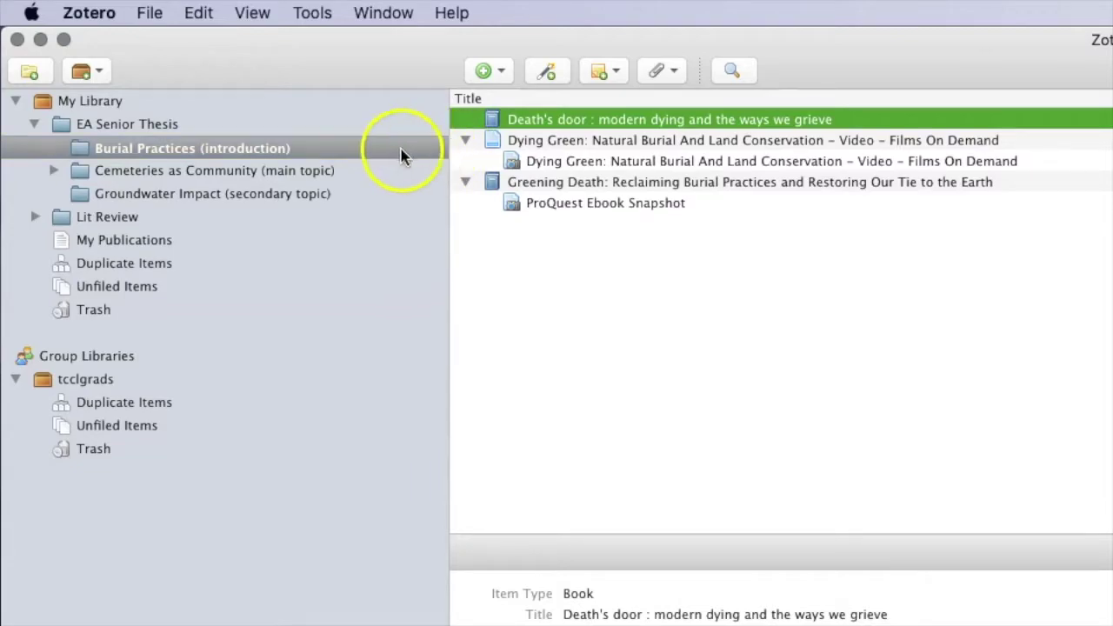
# Expand Cemeteries as Community and reveal attachments of Public Life After Death, Sacred Spaces, Stories, Shrines, and Symbols
pyautogui.click(142, 173)
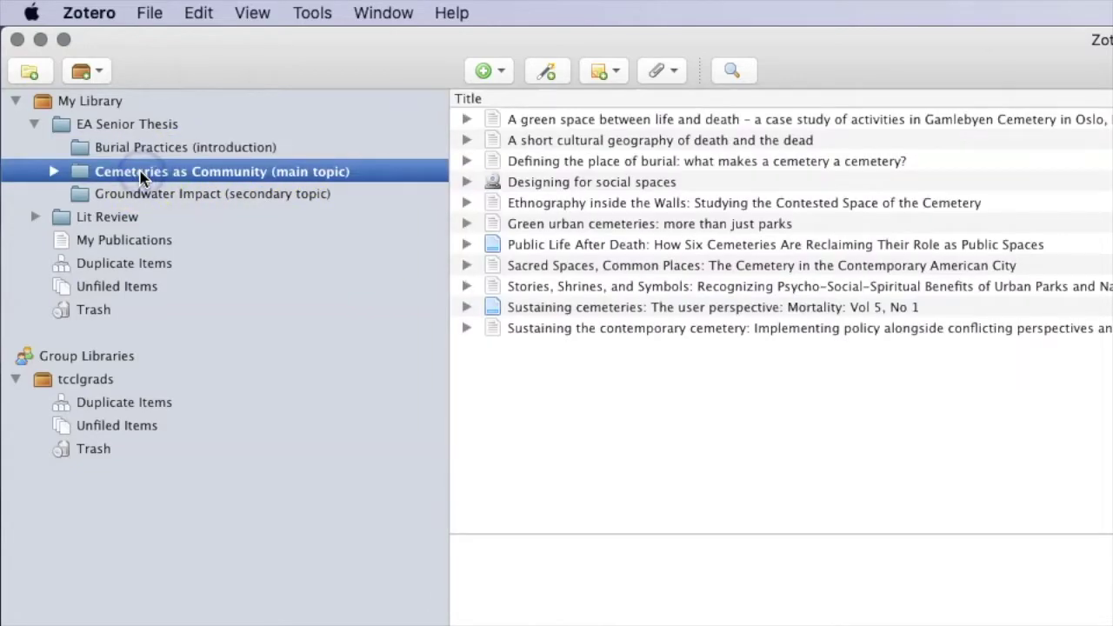
pyautogui.click(54, 173)
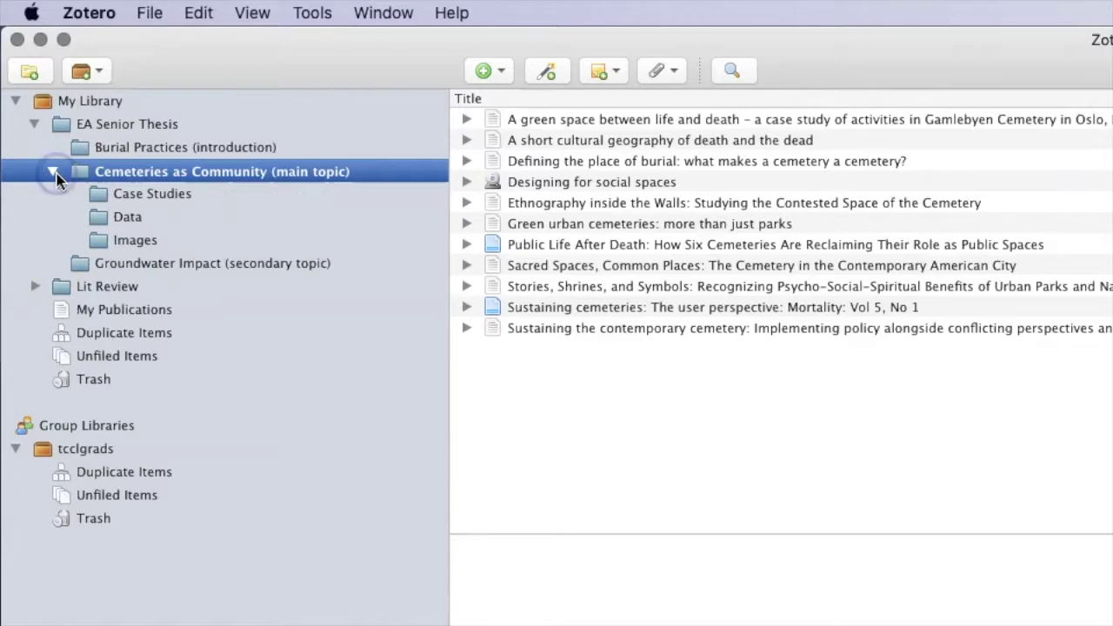
pyautogui.click(126, 199)
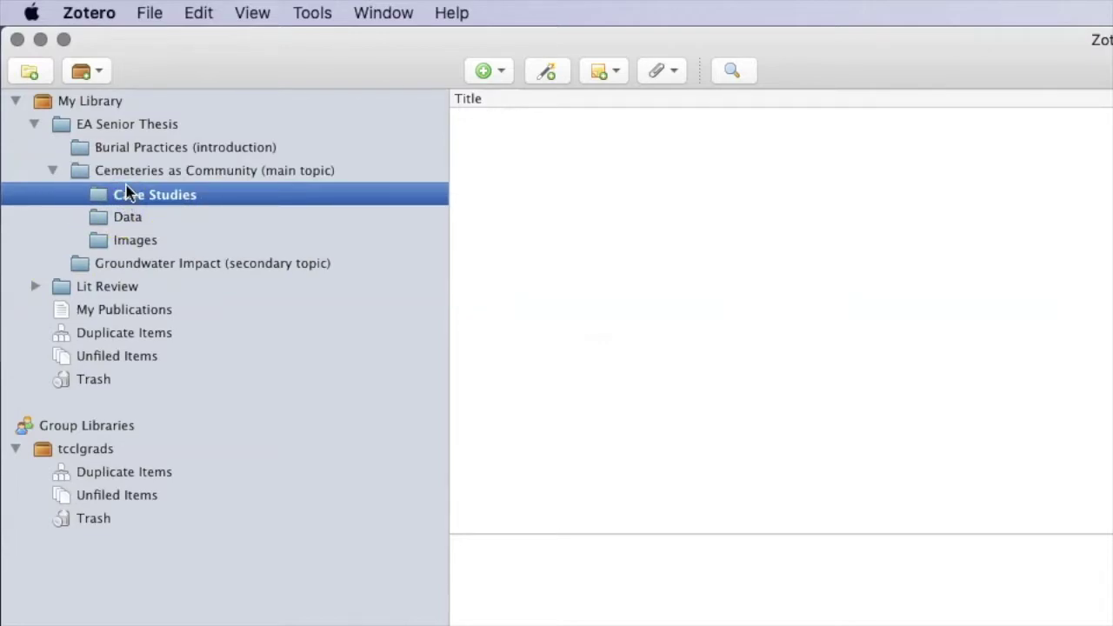
pyautogui.click(121, 173)
pyautogui.click(467, 244)
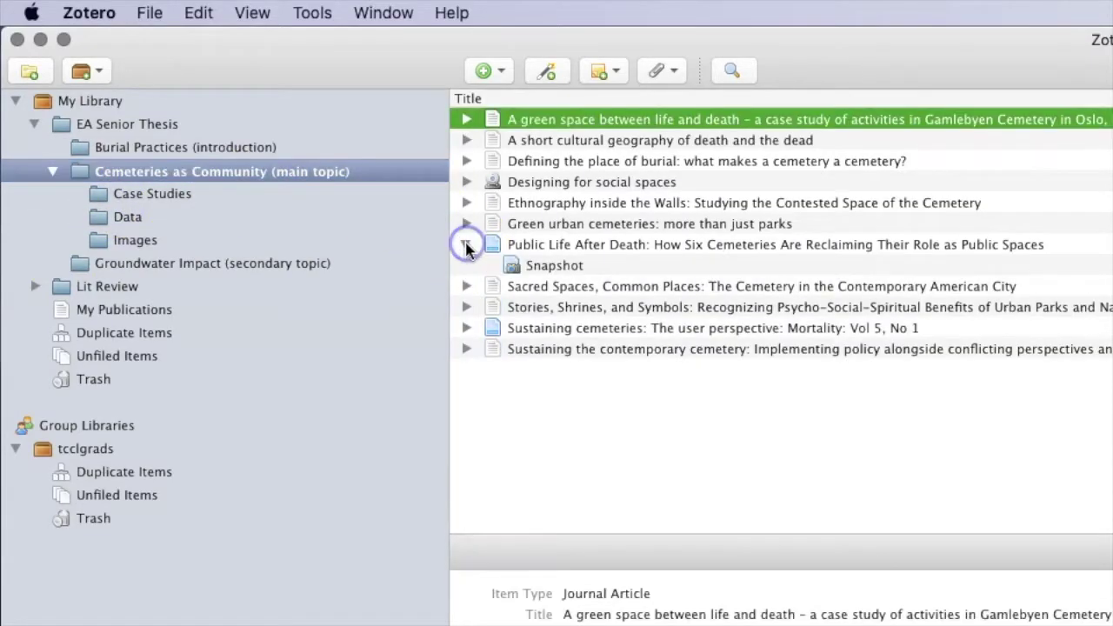
pyautogui.click(466, 286)
pyautogui.click(467, 327)
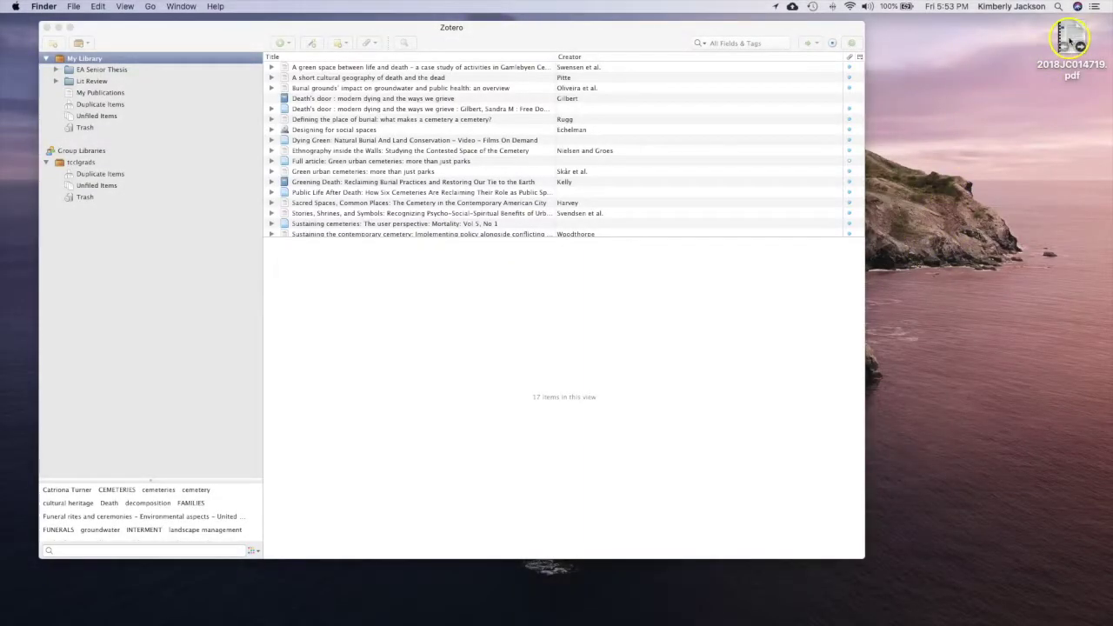
# Add 2018JC014719.pdf to My Library and review its retrieved title and abstract metadata
pyautogui.moveTo(1071, 39); pyautogui.dragTo(211, 57)
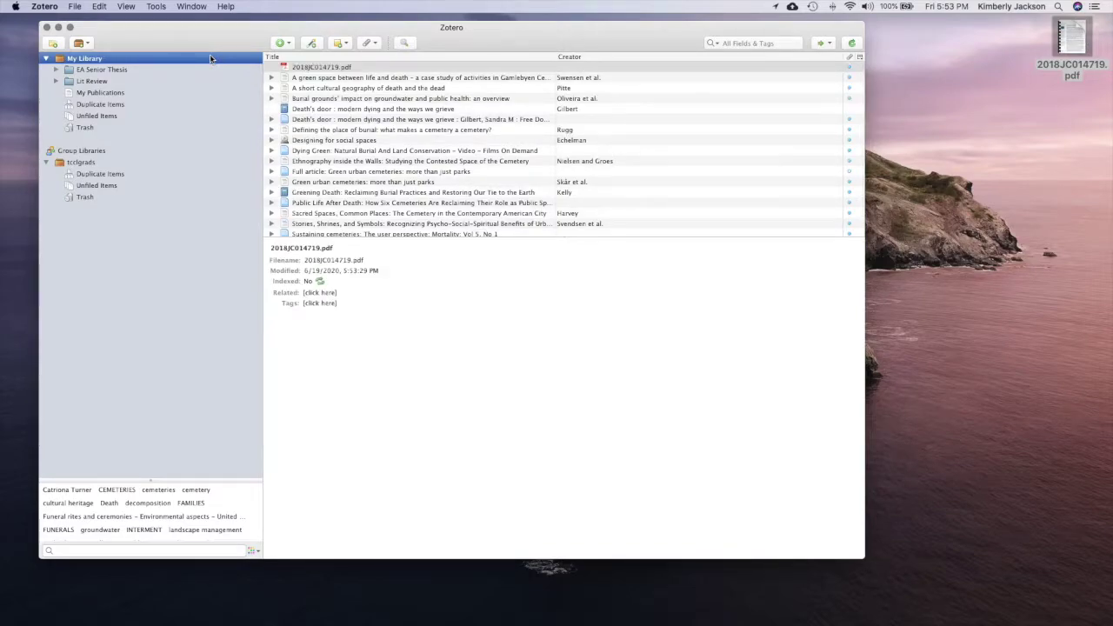
pyautogui.click(405, 69)
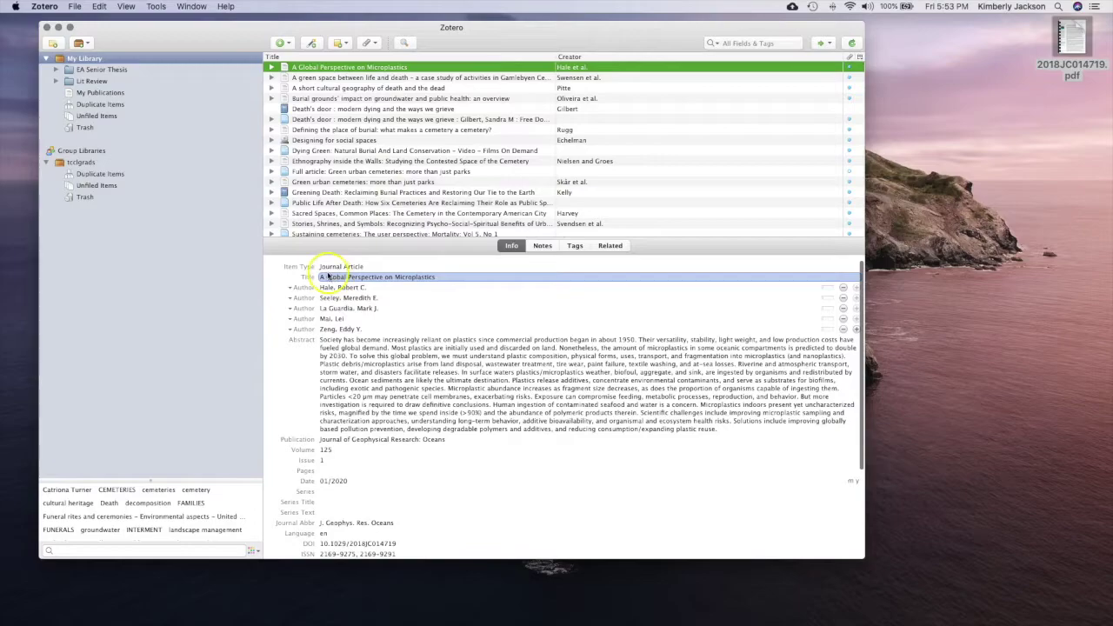
pyautogui.click(333, 341)
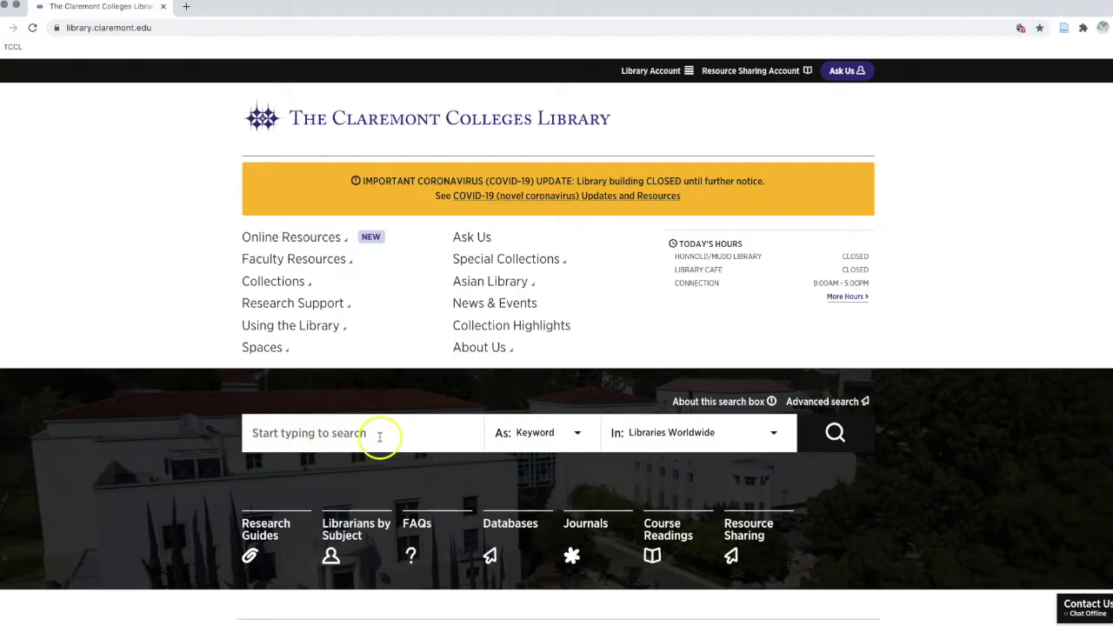
# Search the Claremont Colleges Library for 'microplastics AND beaches AND california'
pyautogui.scroll(-3, 379, 437)
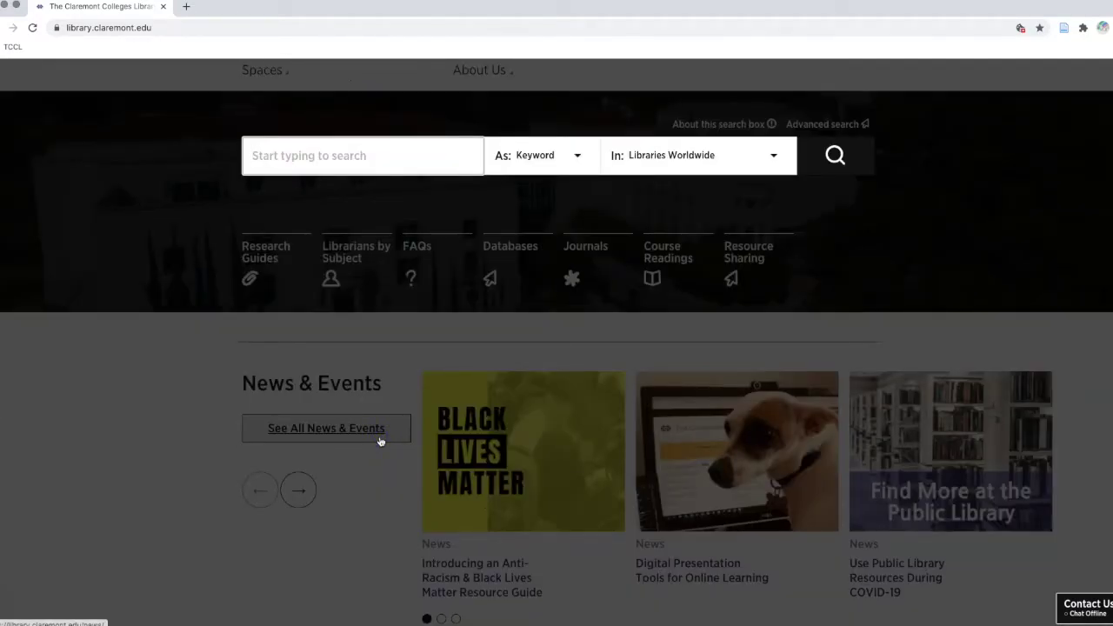
pyautogui.write('m')
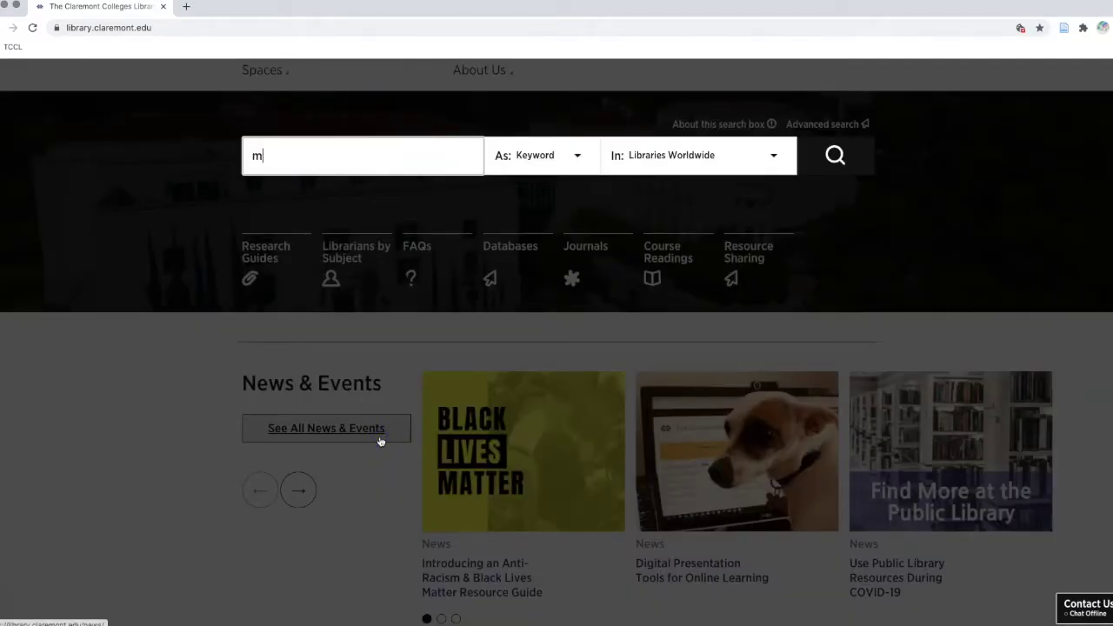
pyautogui.write('icroplastics AND ')
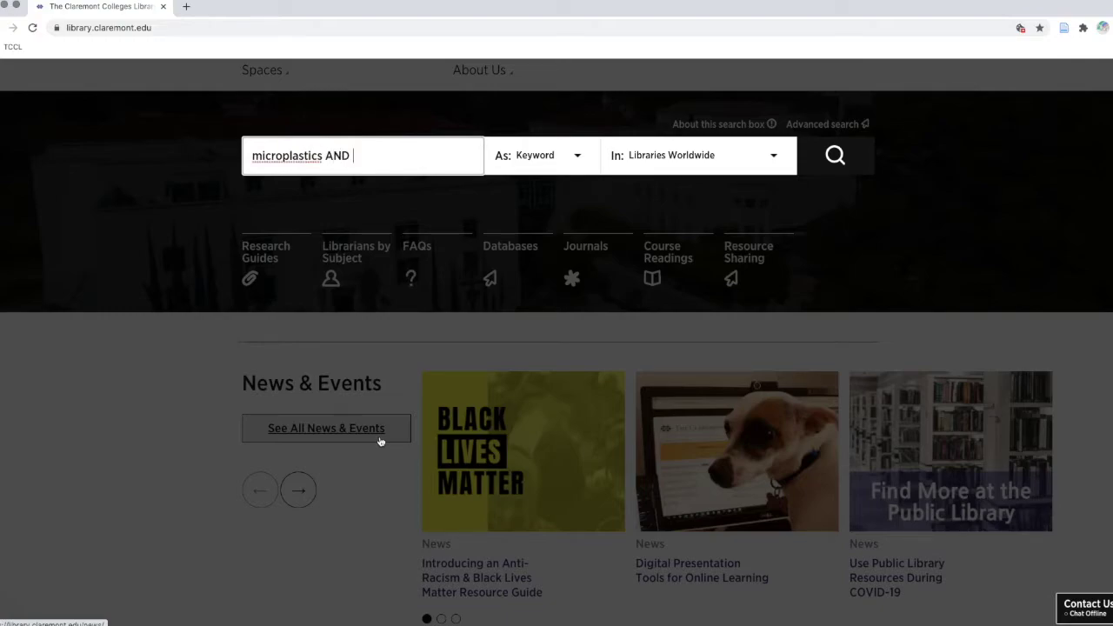
pyautogui.write('beaches AND california')
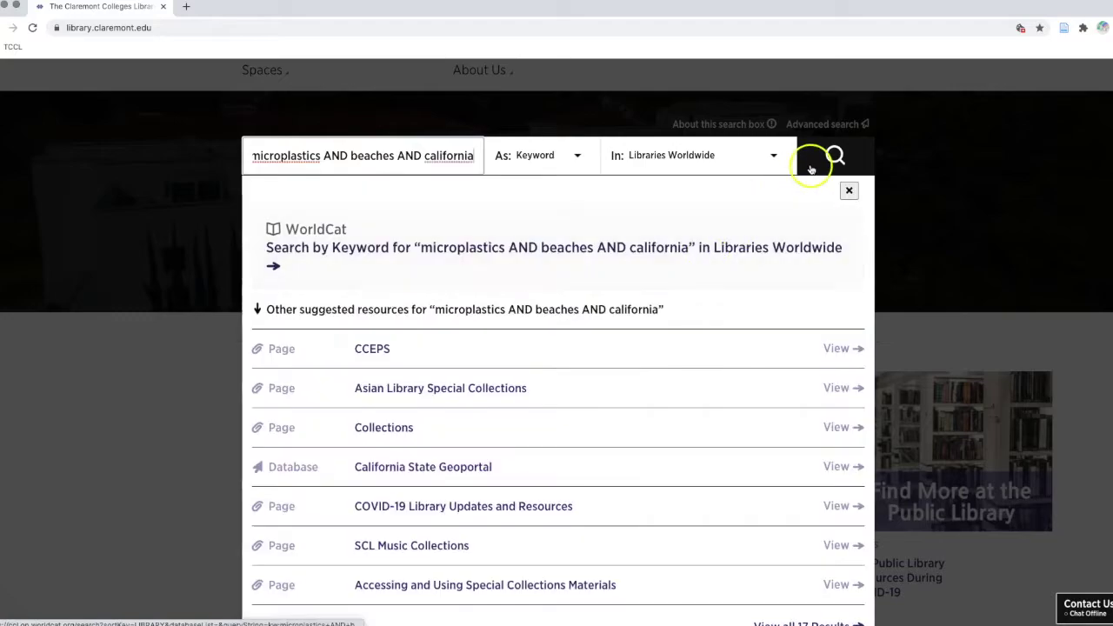
pyautogui.click(820, 159)
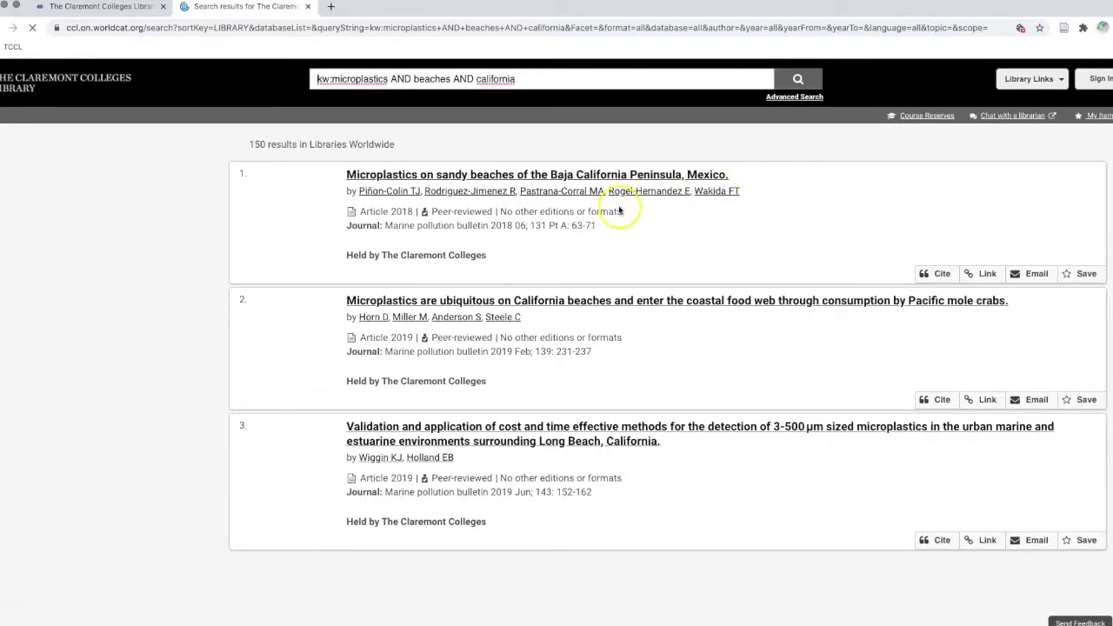
# Filter results to The Claremont Colleges, Article format and Last 5 Years, leaving 88
pyautogui.scroll(-1, 222, 334)
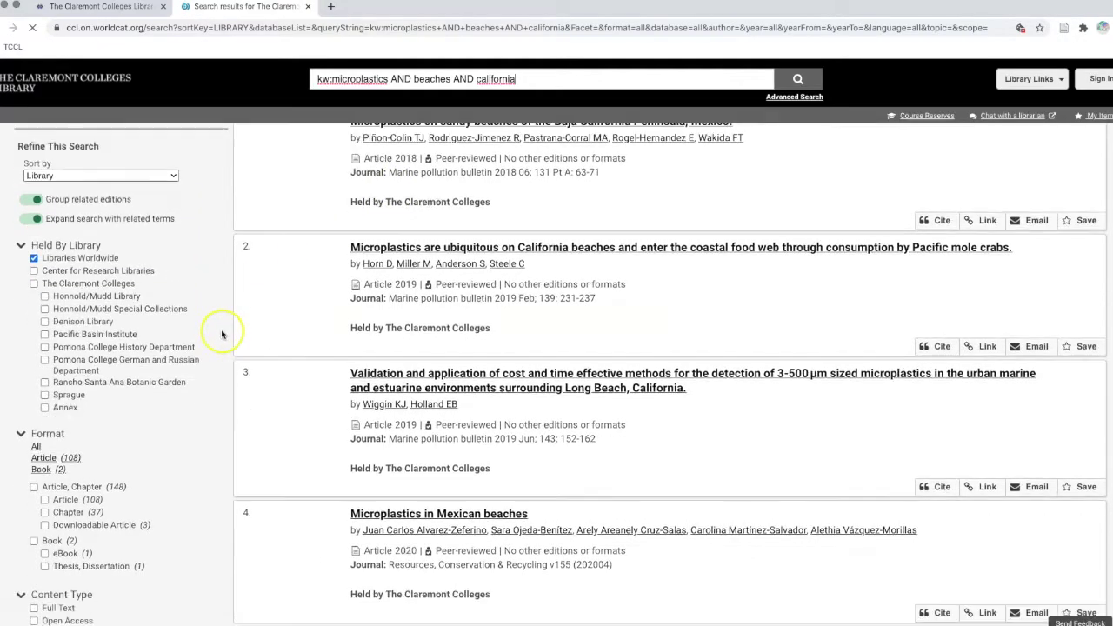
pyautogui.scroll(-1, 222, 335)
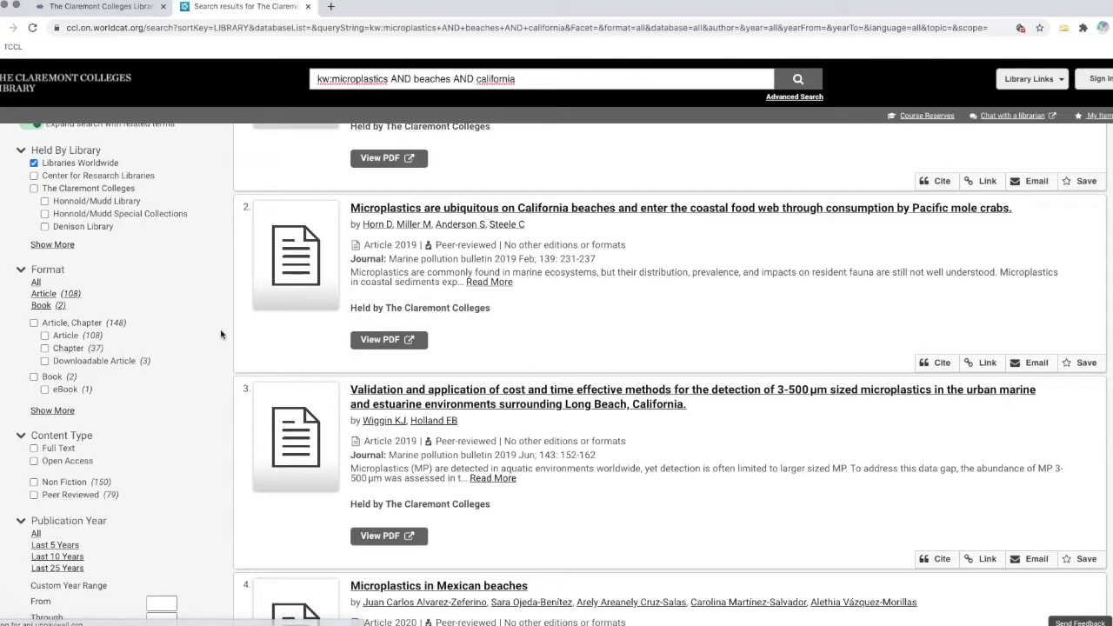
pyautogui.click(34, 189)
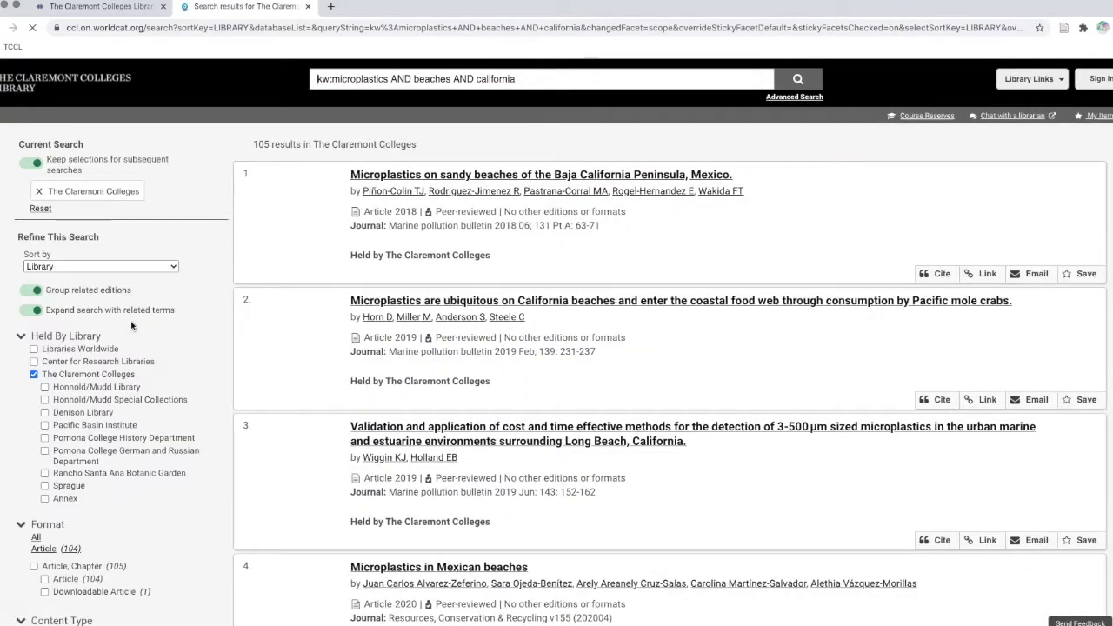
pyautogui.scroll(-2, 131, 325)
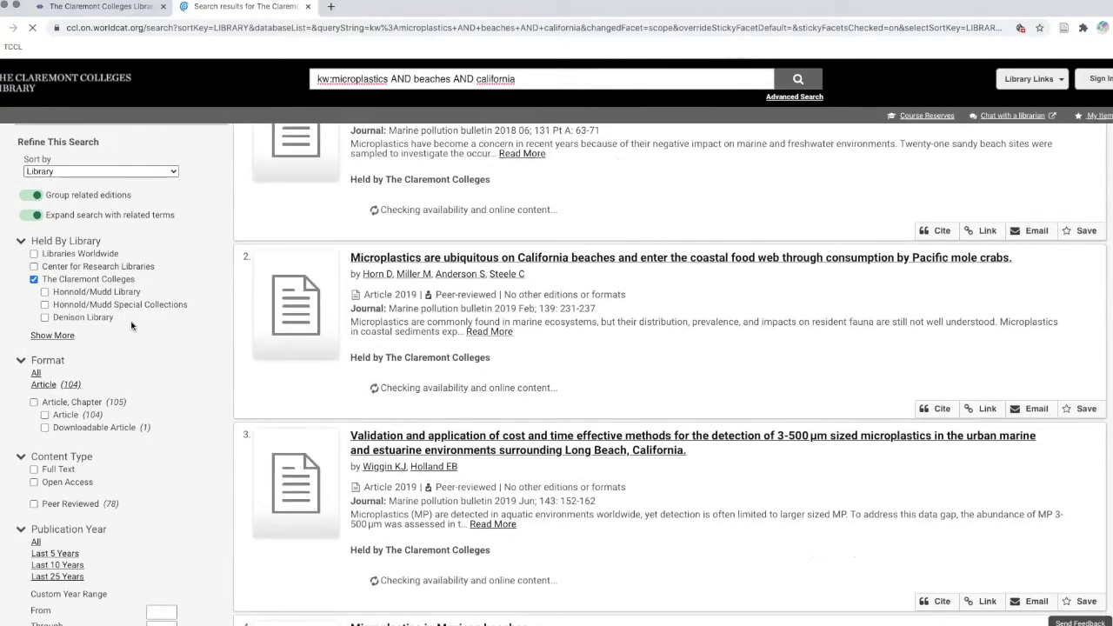
pyautogui.scroll(-1, 132, 325)
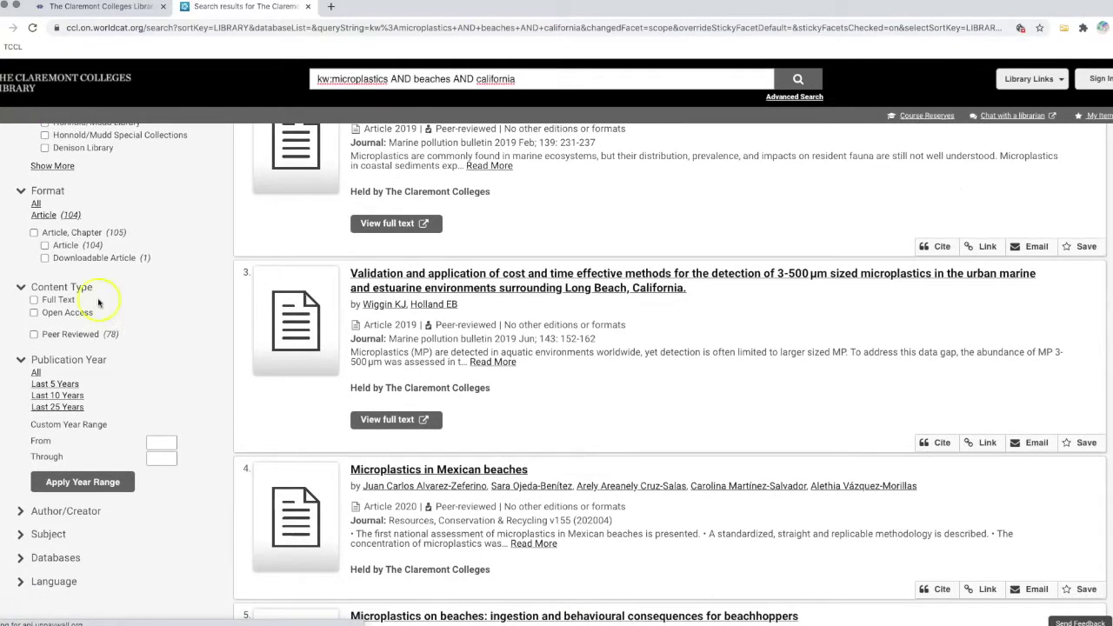
pyautogui.click(47, 247)
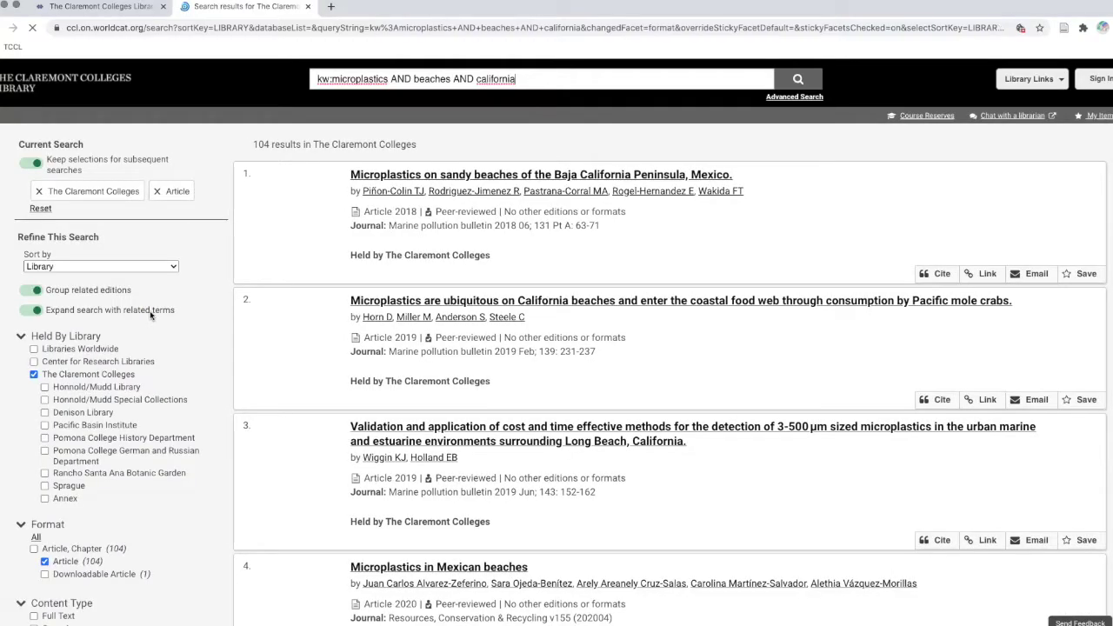
pyautogui.scroll(-3, 150, 315)
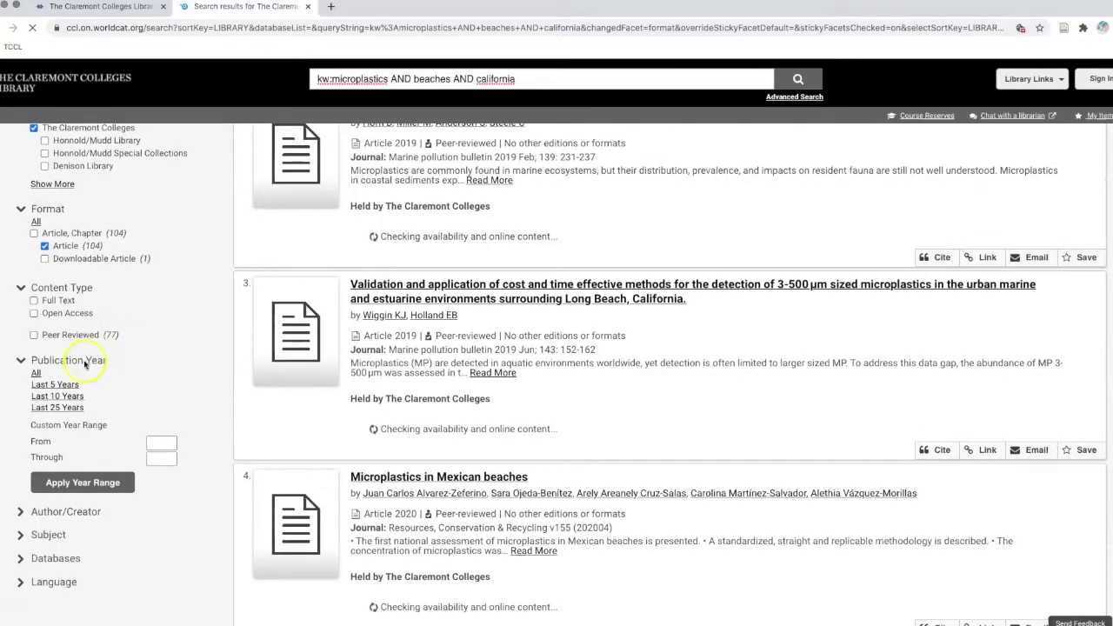
pyautogui.click(69, 385)
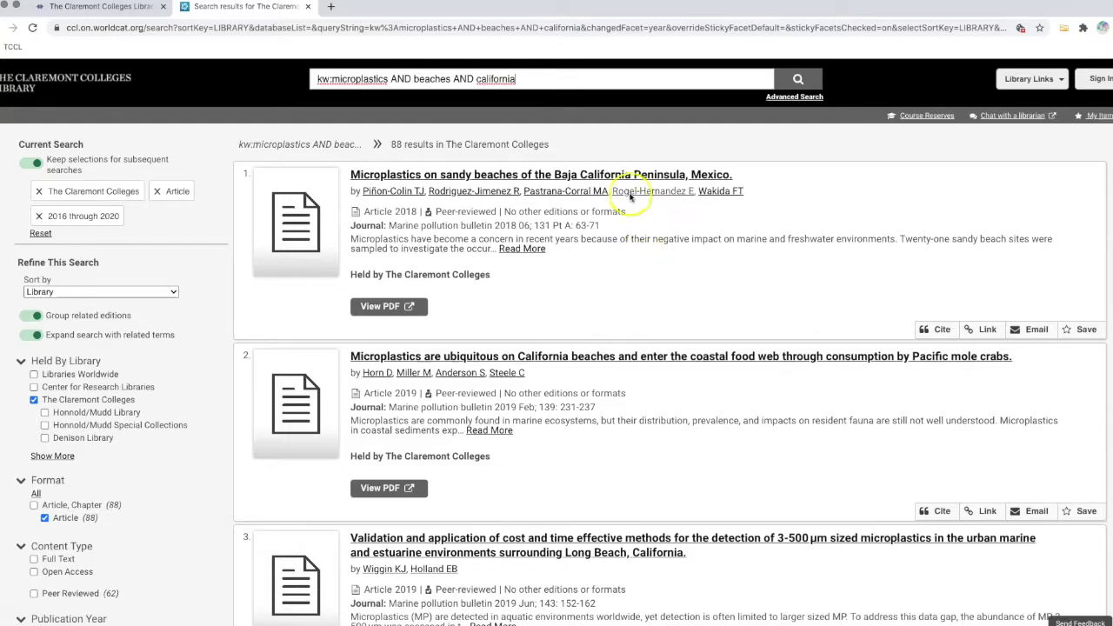
pyautogui.scroll(-3, 636, 266)
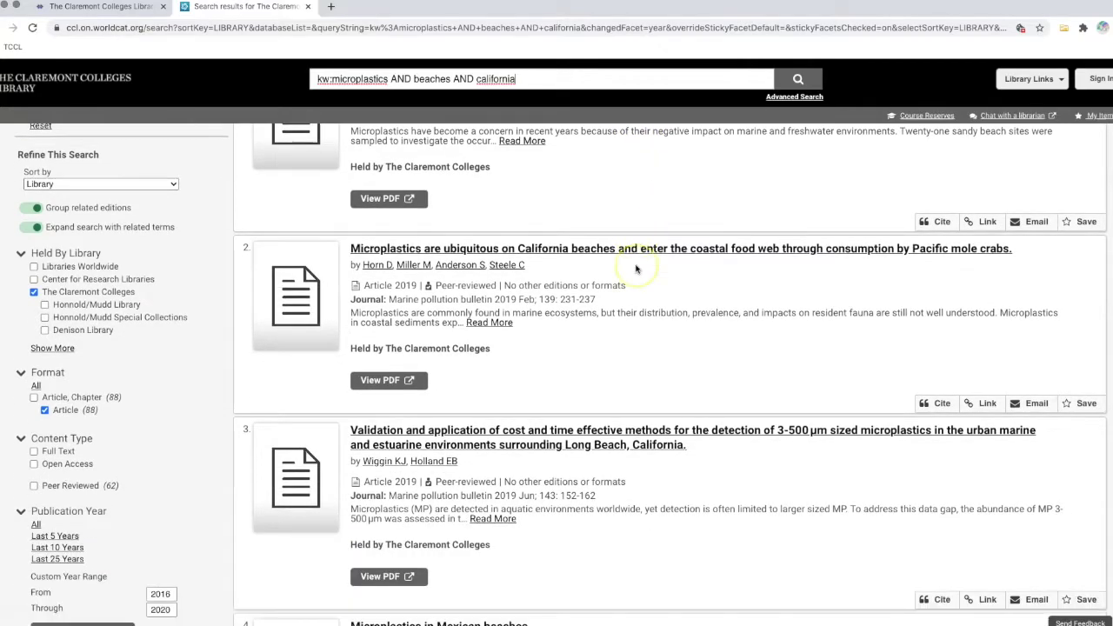
pyautogui.scroll(-3, 636, 267)
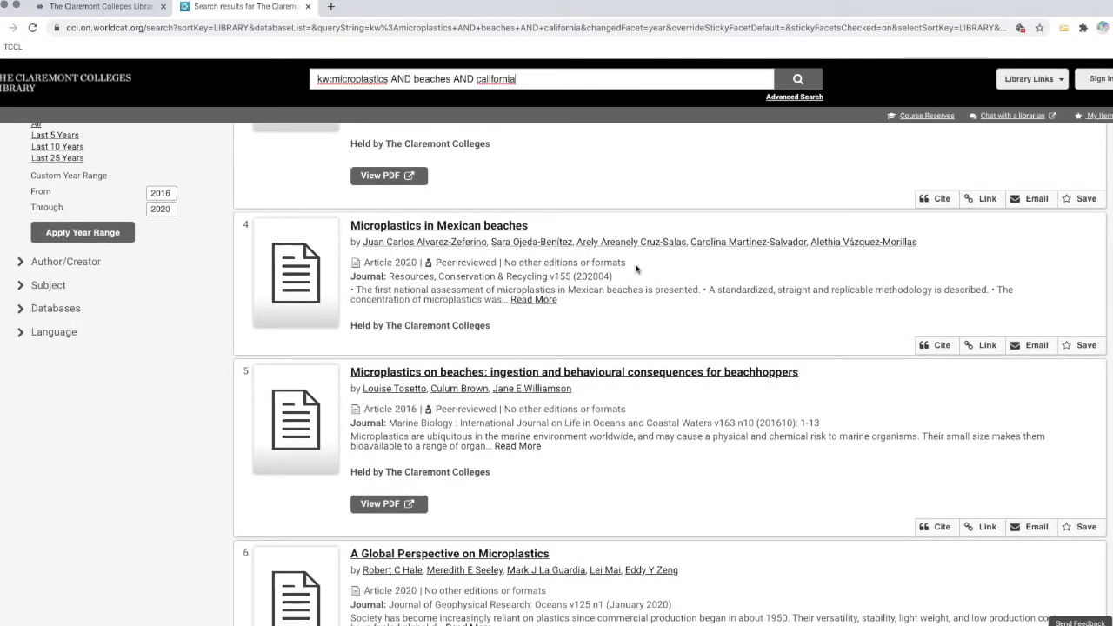
pyautogui.scroll(6, 636, 268)
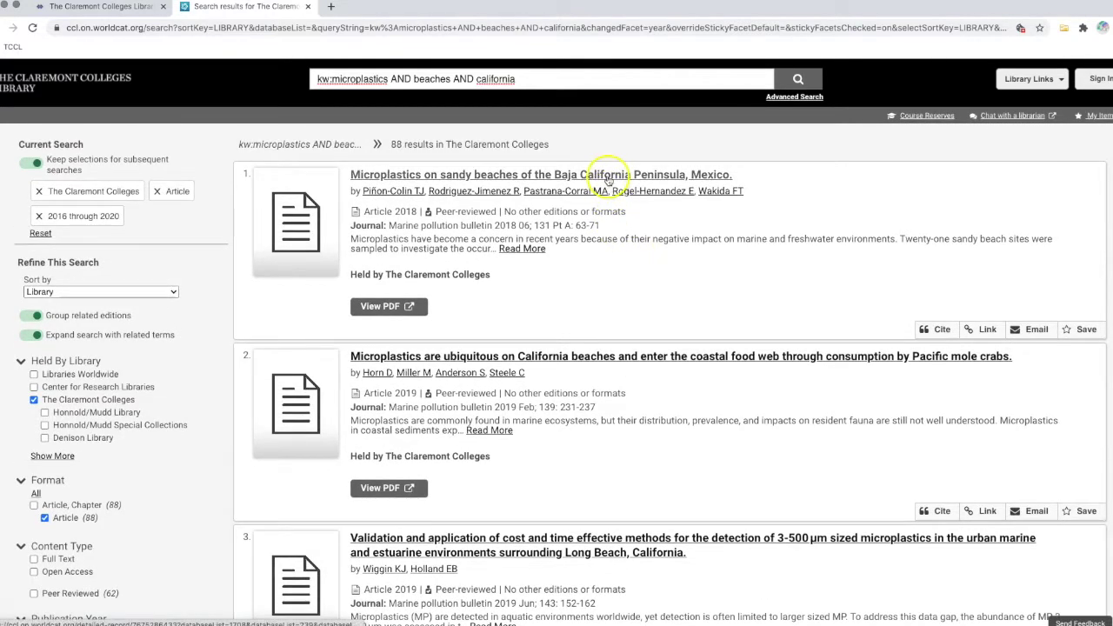
# Open the PDF of the Baja California Peninsula sandy beaches microplastics article from its WorldCat record
pyautogui.click(609, 176)
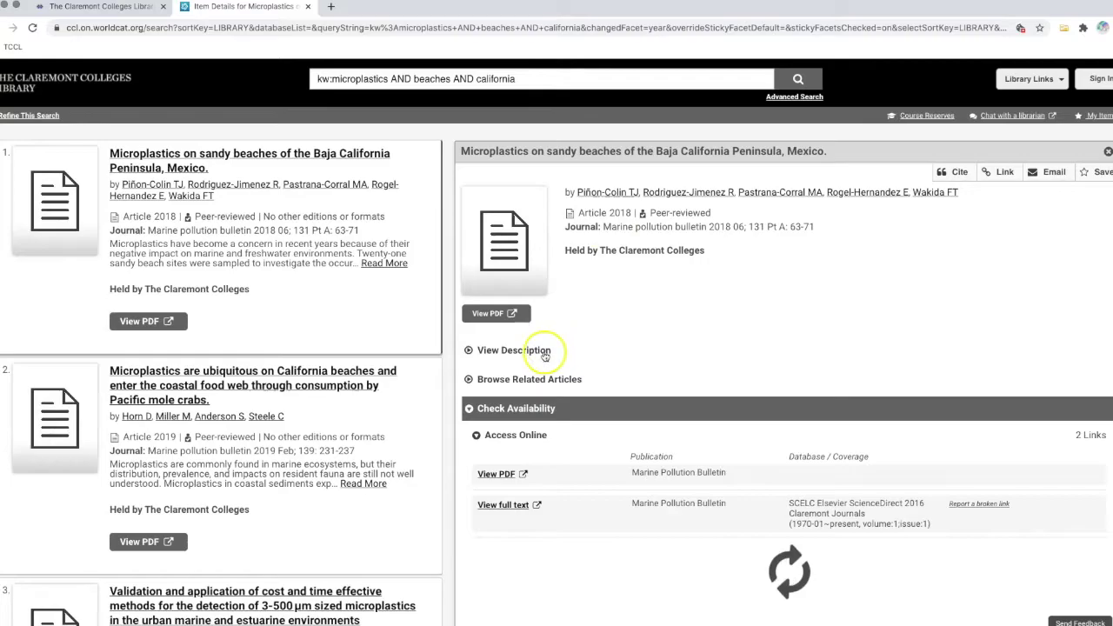
pyautogui.click(544, 352)
pyautogui.scroll(-2, 545, 357)
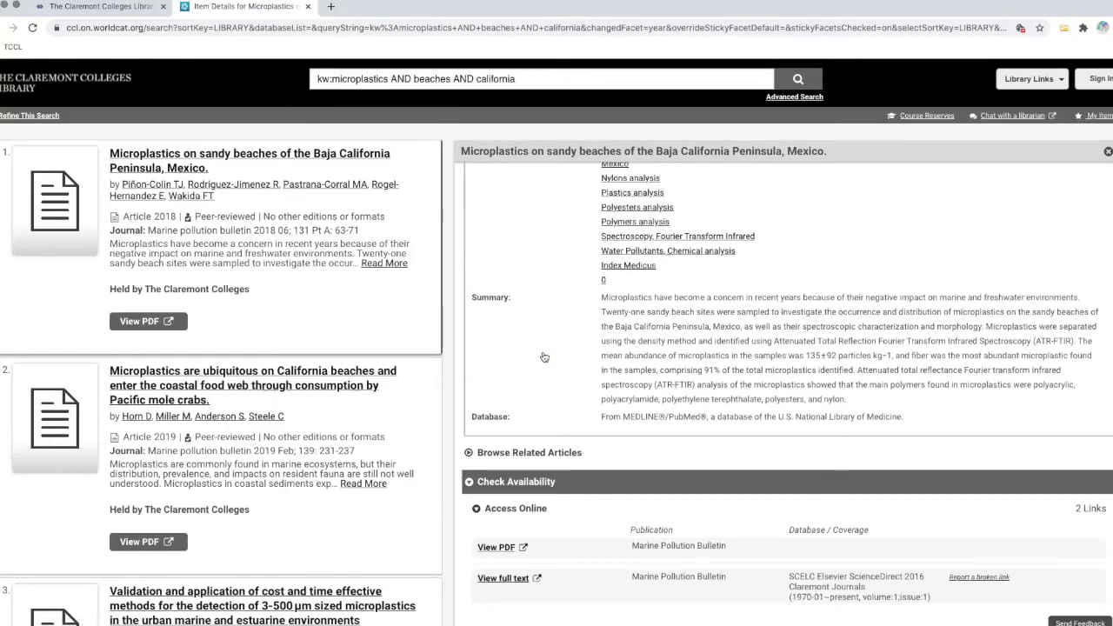
pyautogui.scroll(-2, 543, 356)
pyautogui.click(498, 449)
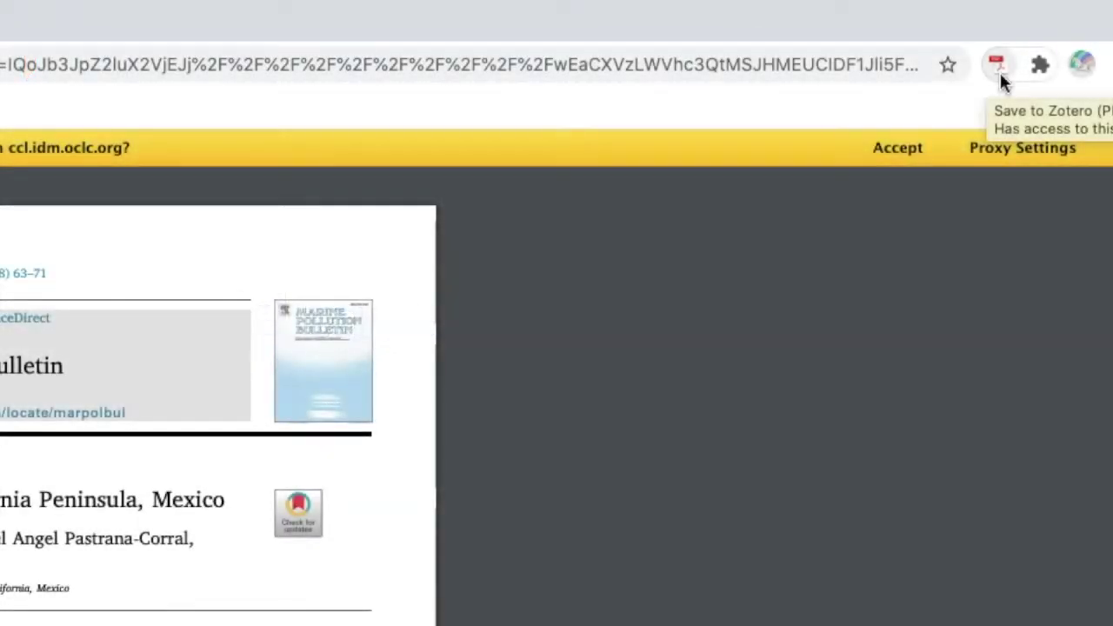
# Save the open Baja California beaches PDF to Zotero's Read Later folder with the tag California
pyautogui.click(1000, 73)
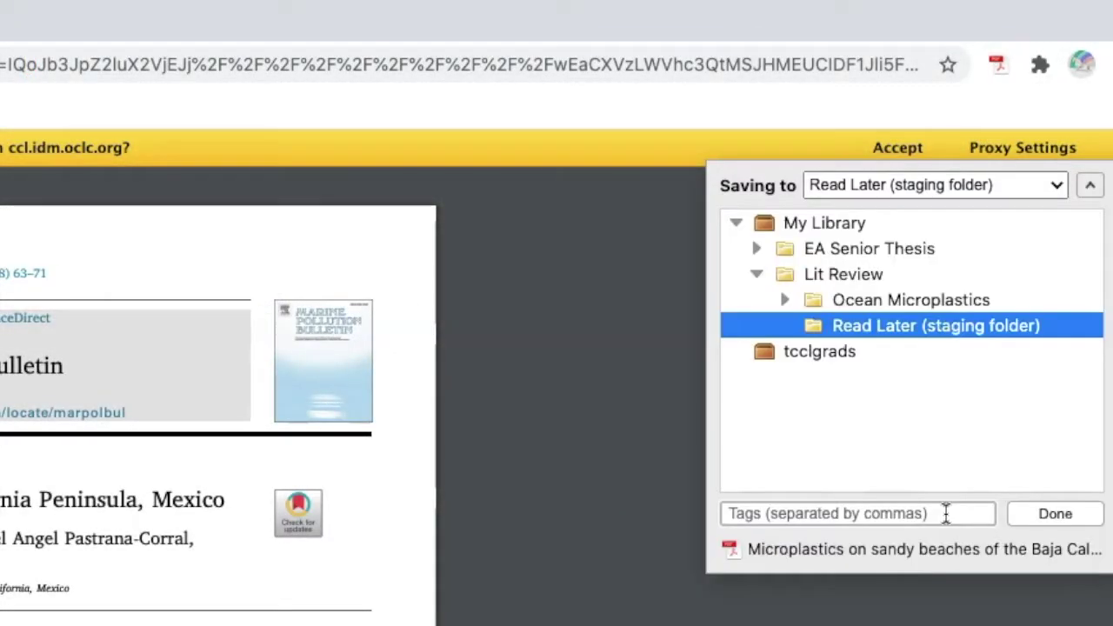
pyautogui.write('California')
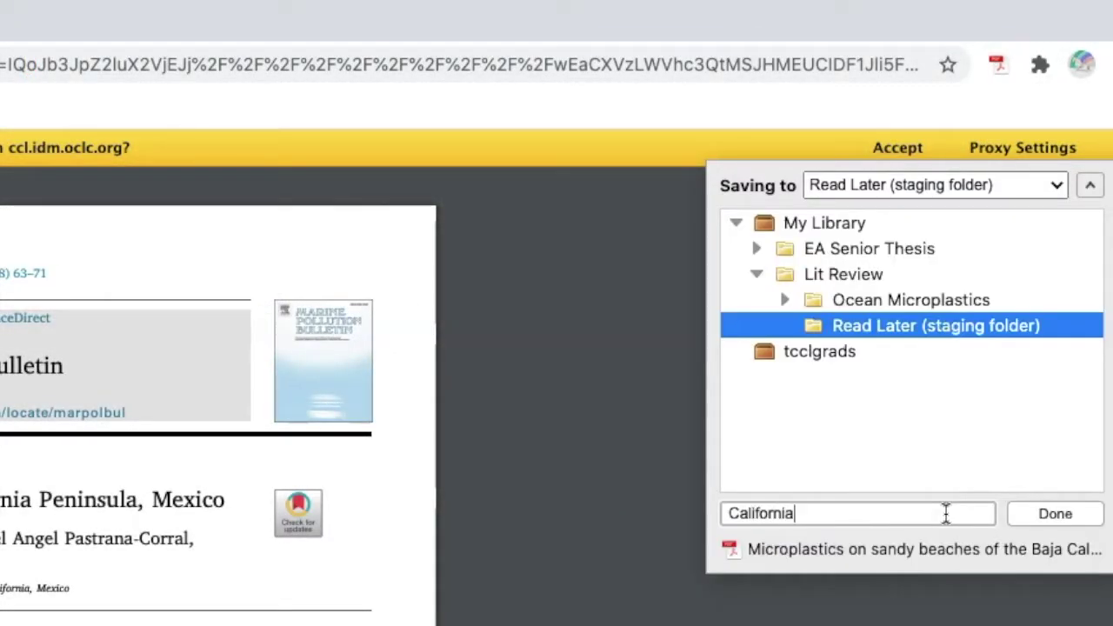
pyautogui.click(1062, 519)
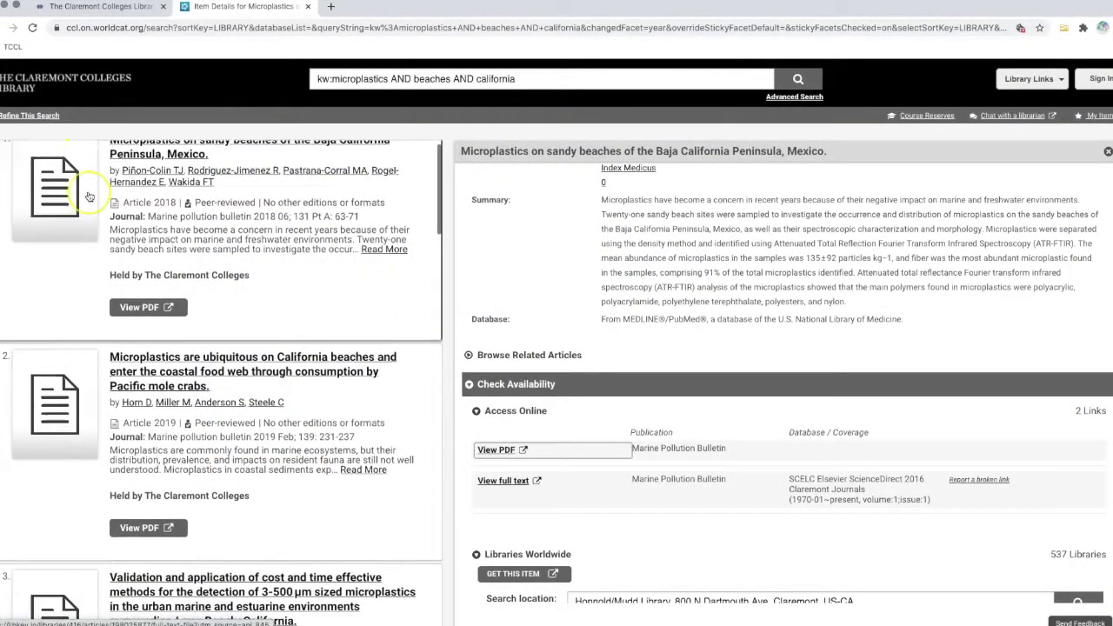
# Save the Mexican beaches, Global Perspective, Caribbean Sea and measuring-methods review articles to Zotero
pyautogui.scroll(-3, 89, 196)
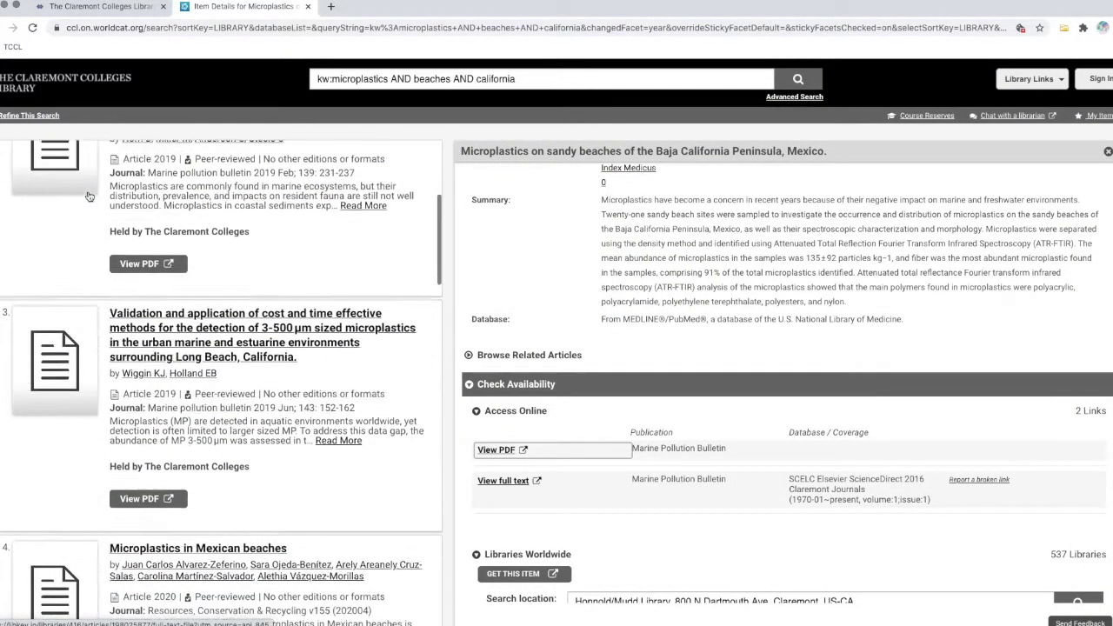
pyautogui.scroll(-2, 88, 197)
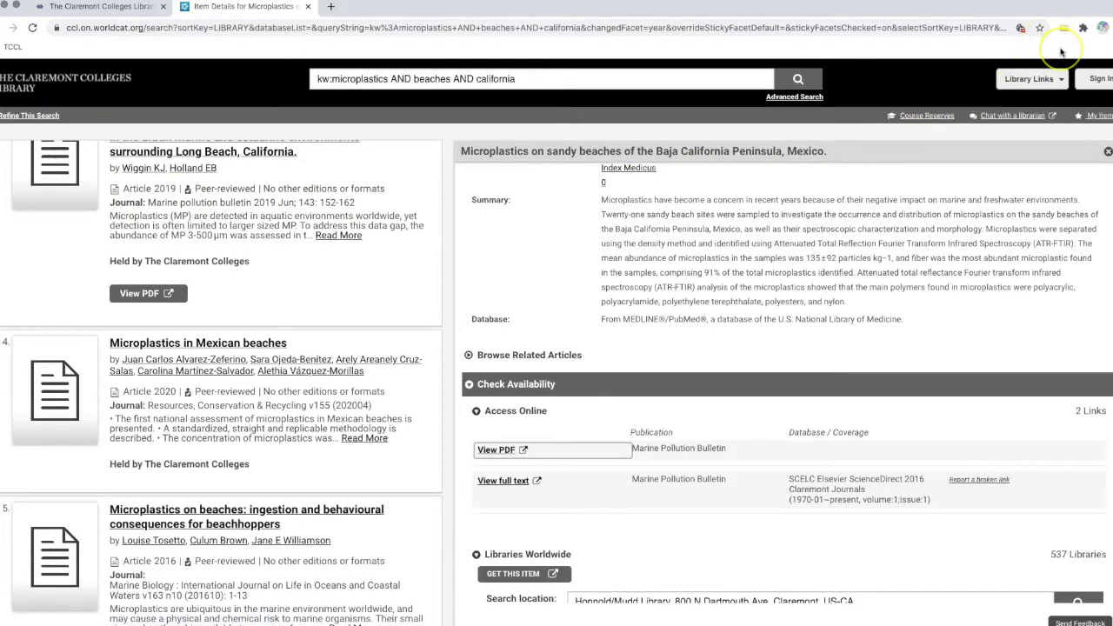
pyautogui.click(1064, 28)
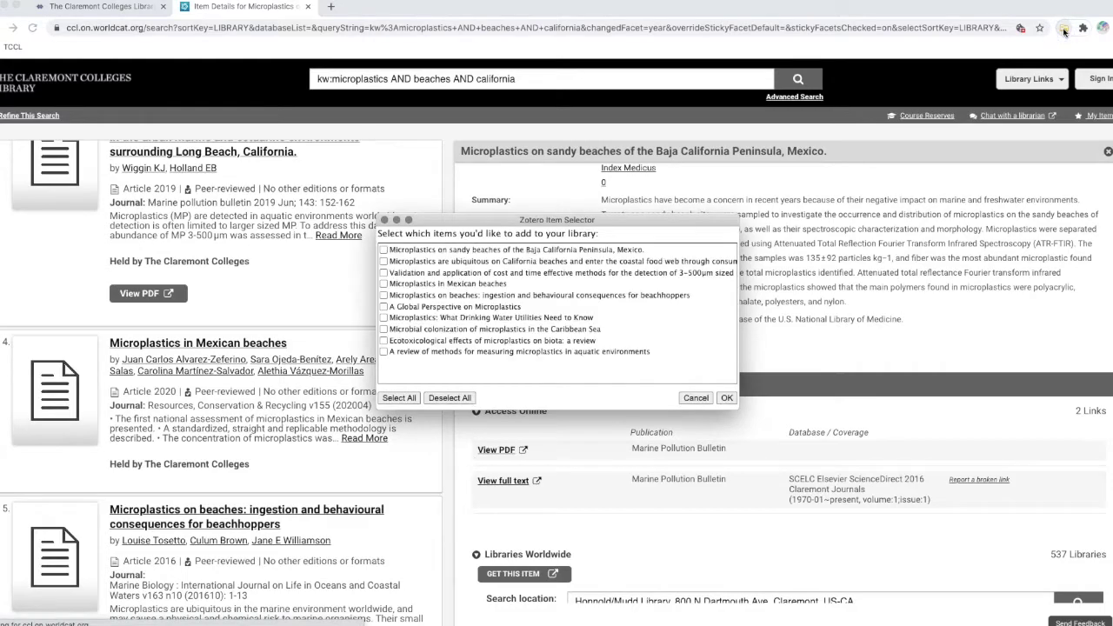
pyautogui.click(383, 284)
pyautogui.click(383, 306)
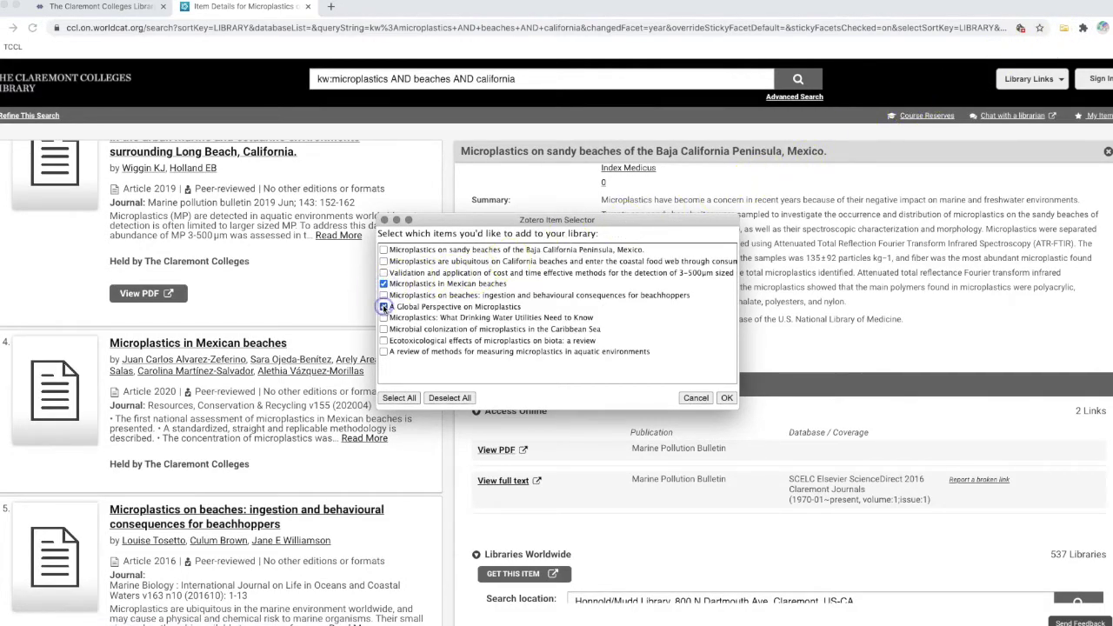
pyautogui.click(383, 329)
pyautogui.click(384, 351)
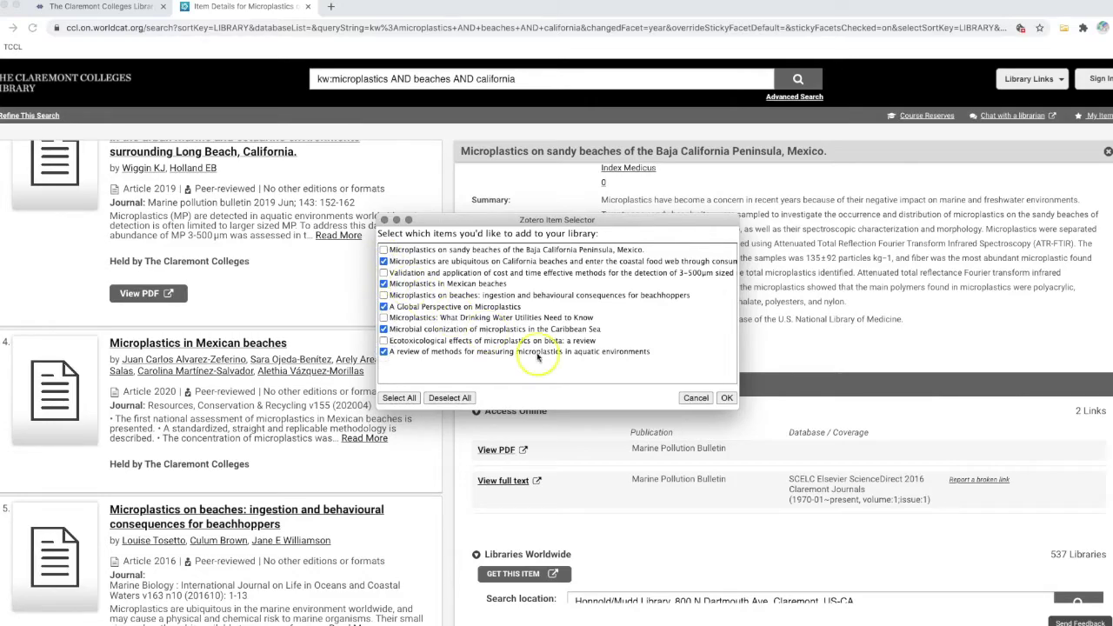
pyautogui.click(726, 397)
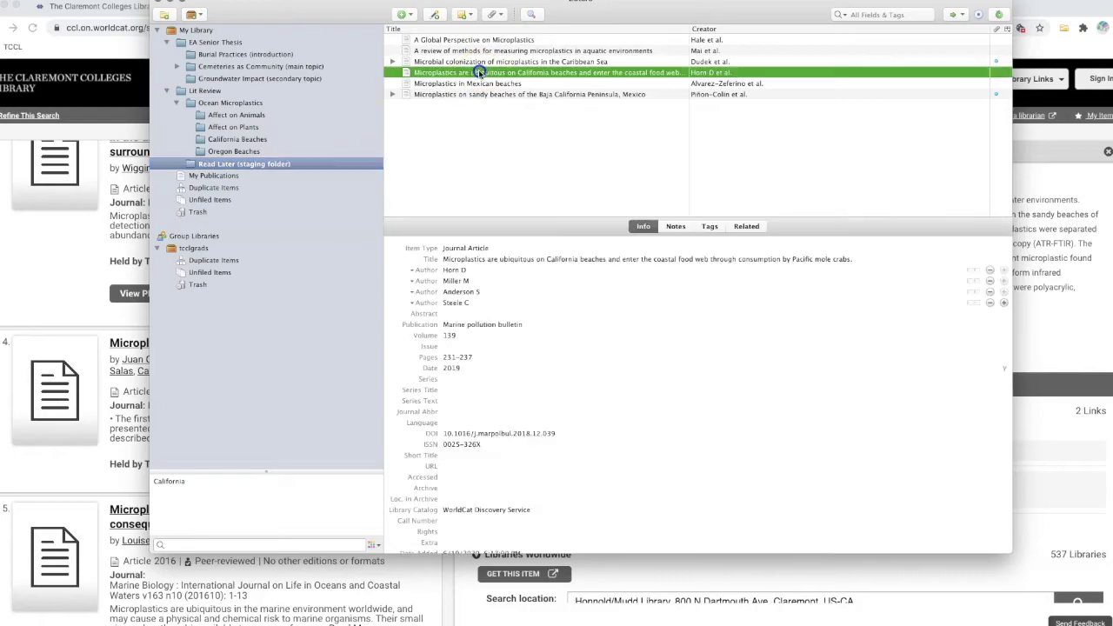
# File the California beaches mole crab article from Read Later into the California Beaches collection
pyautogui.moveTo(480, 72); pyautogui.dragTo(231, 140)
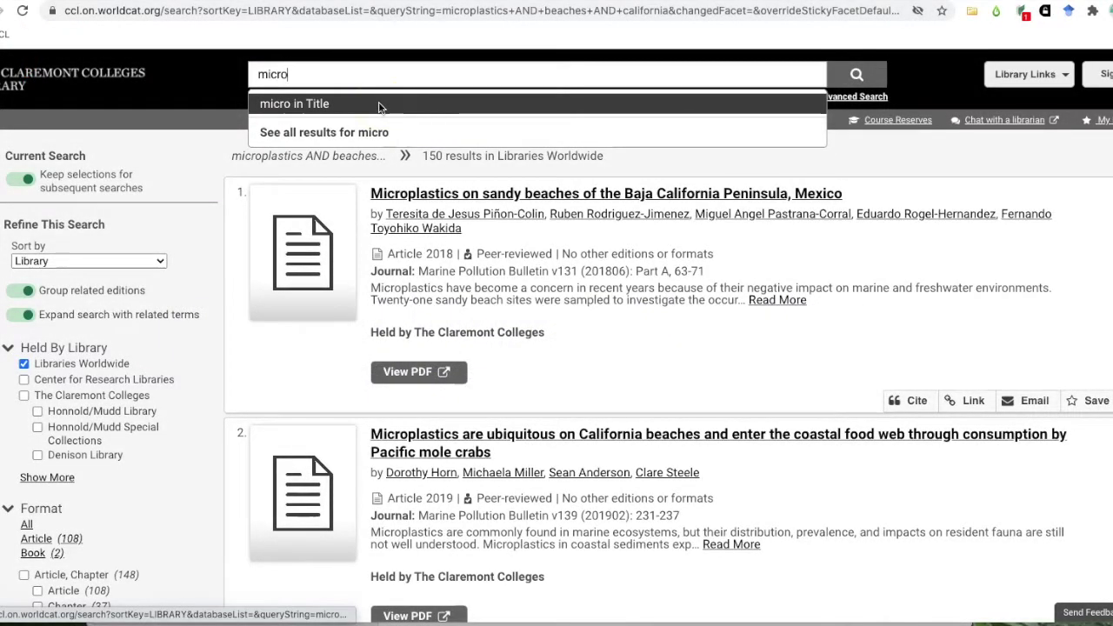
# Search 'microplastics AND beach sediment', limited to The Claremont Colleges holdings and eBooks
pyautogui.write('tics AND bea')
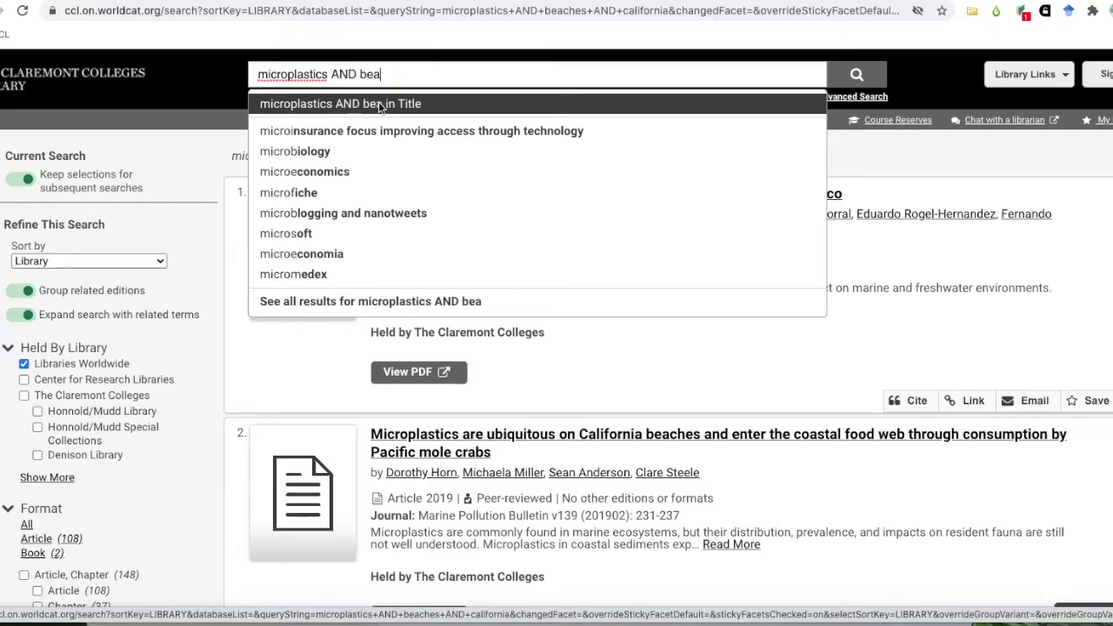
pyautogui.write('ch sediment')
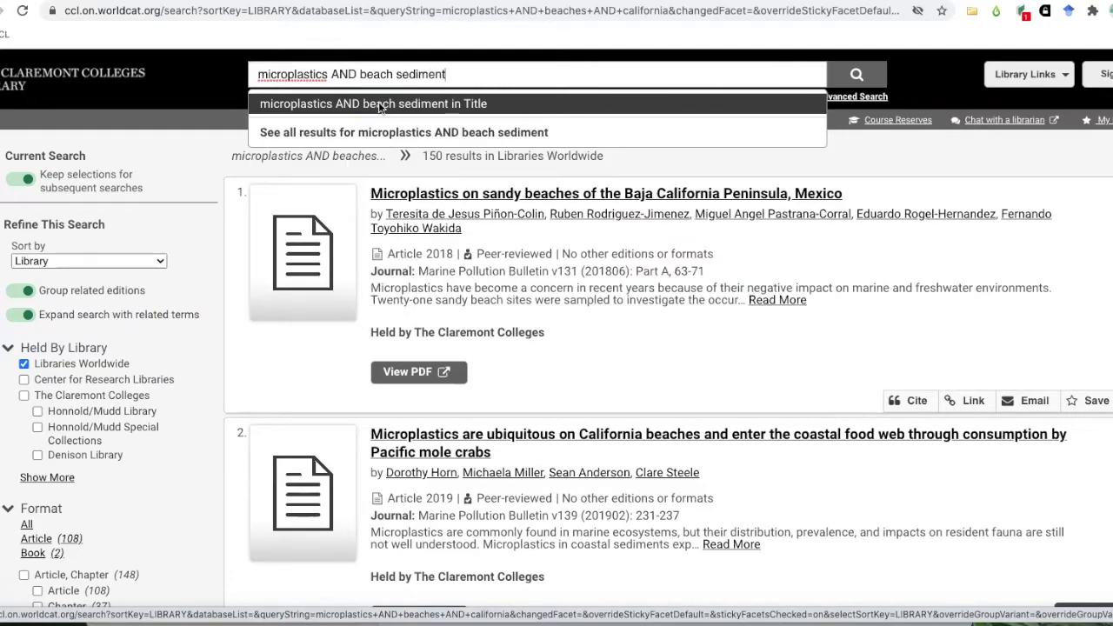
pyautogui.click(857, 74)
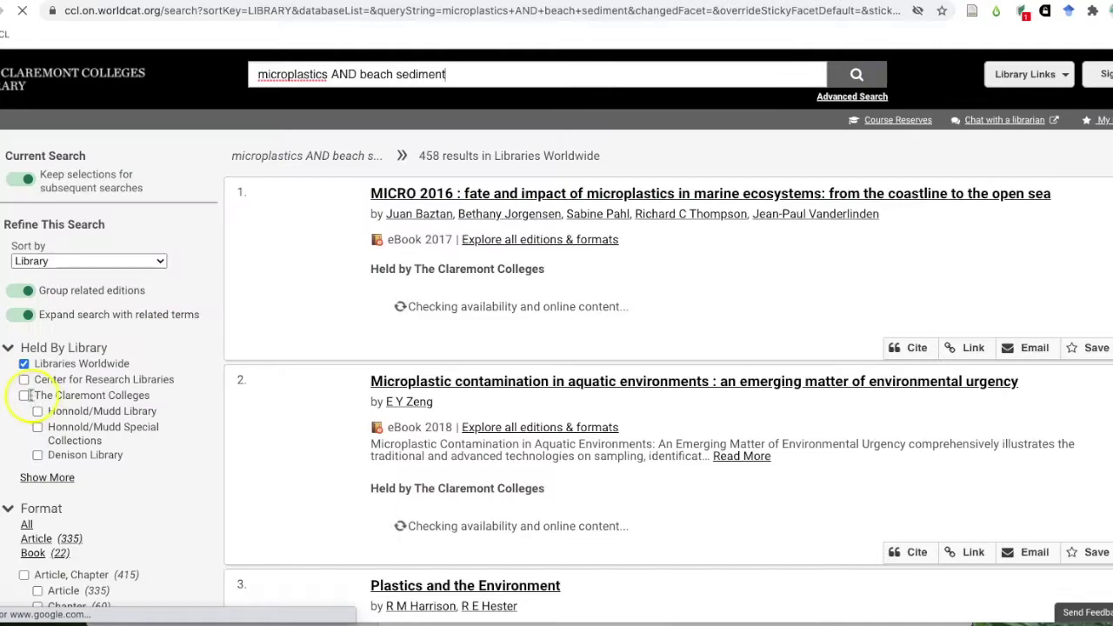
pyautogui.click(24, 396)
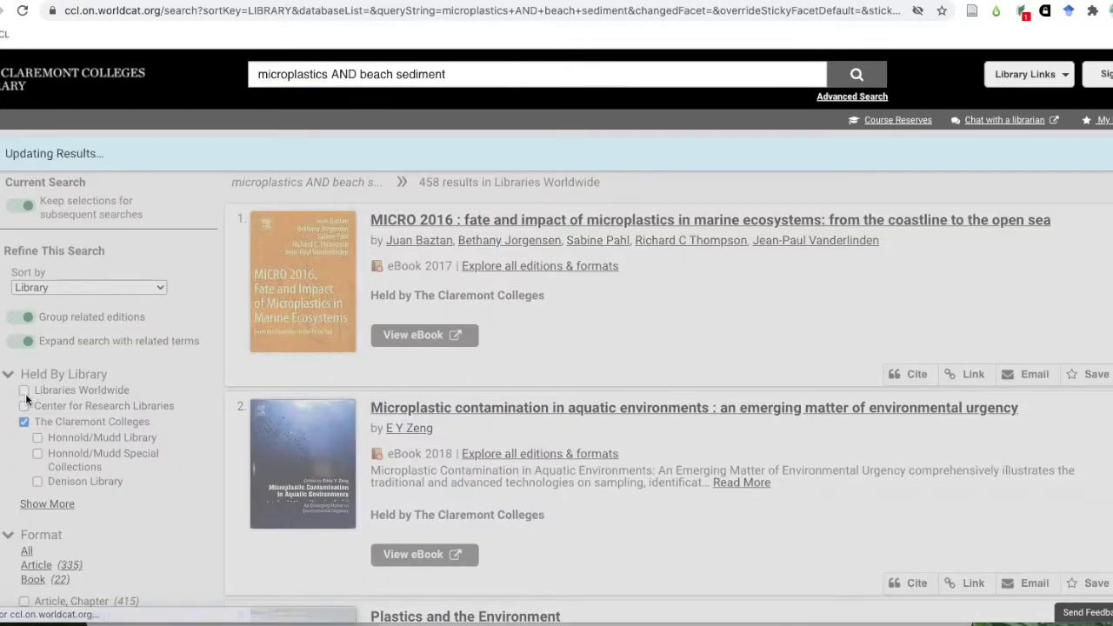
pyautogui.scroll(-2, 74, 445)
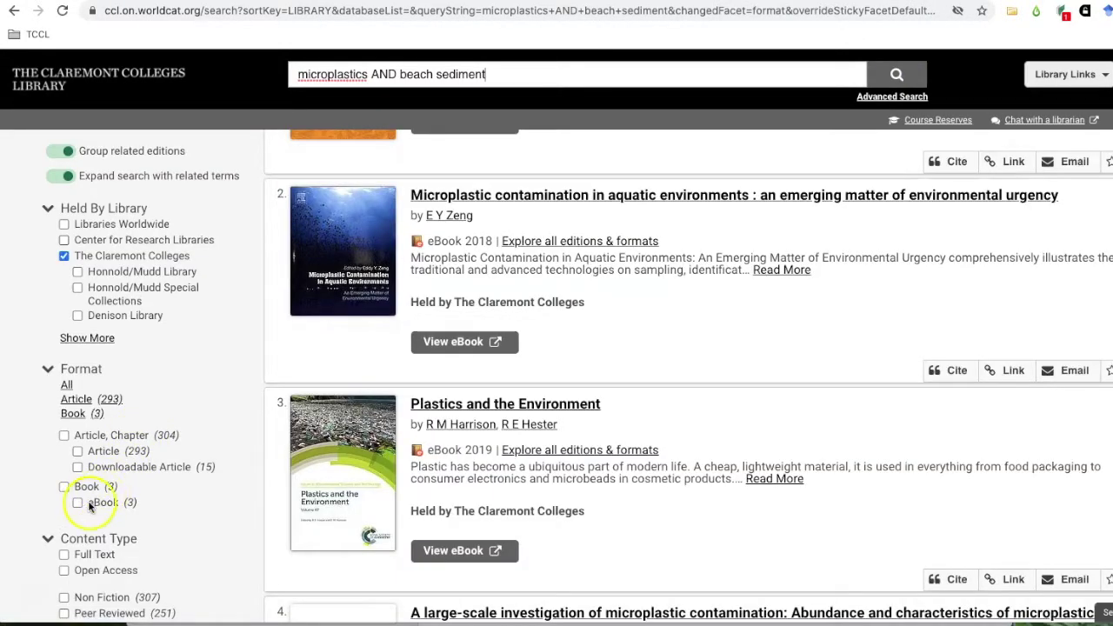
pyautogui.click(78, 506)
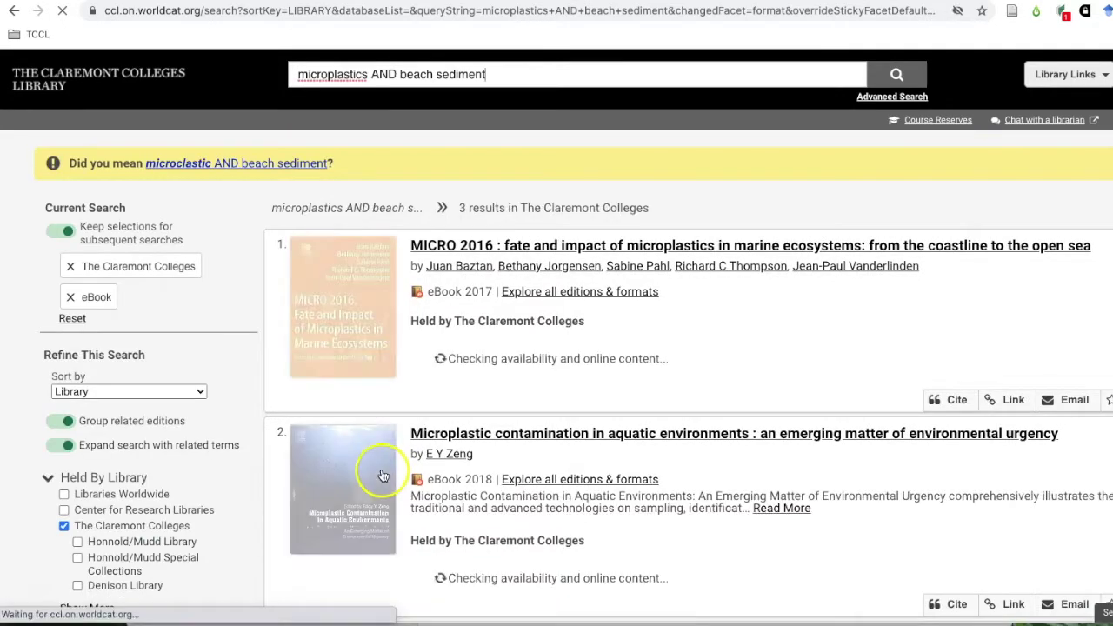
# Show the full description of the aquatic environments eBook result and list results for Zotero
pyautogui.scroll(-3, 385, 476)
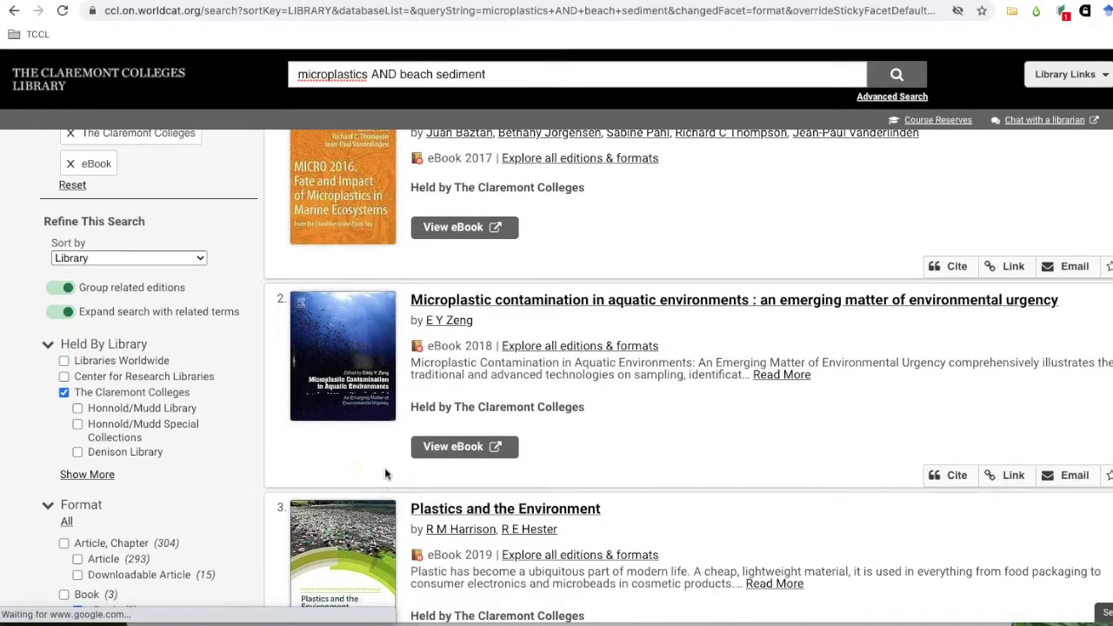
pyautogui.click(596, 300)
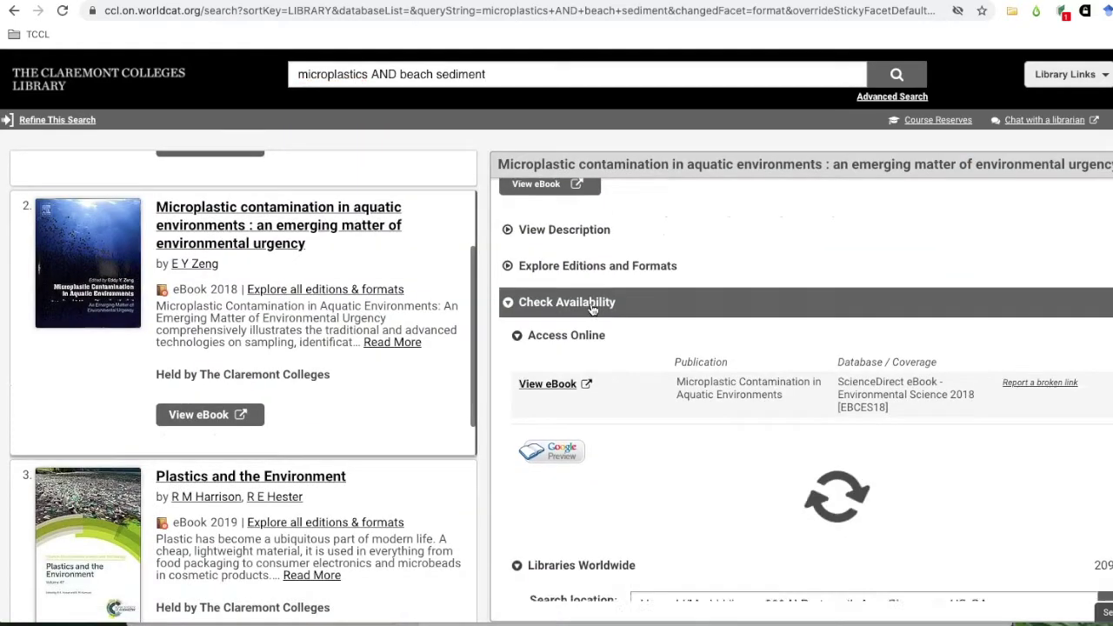
pyautogui.click(570, 216)
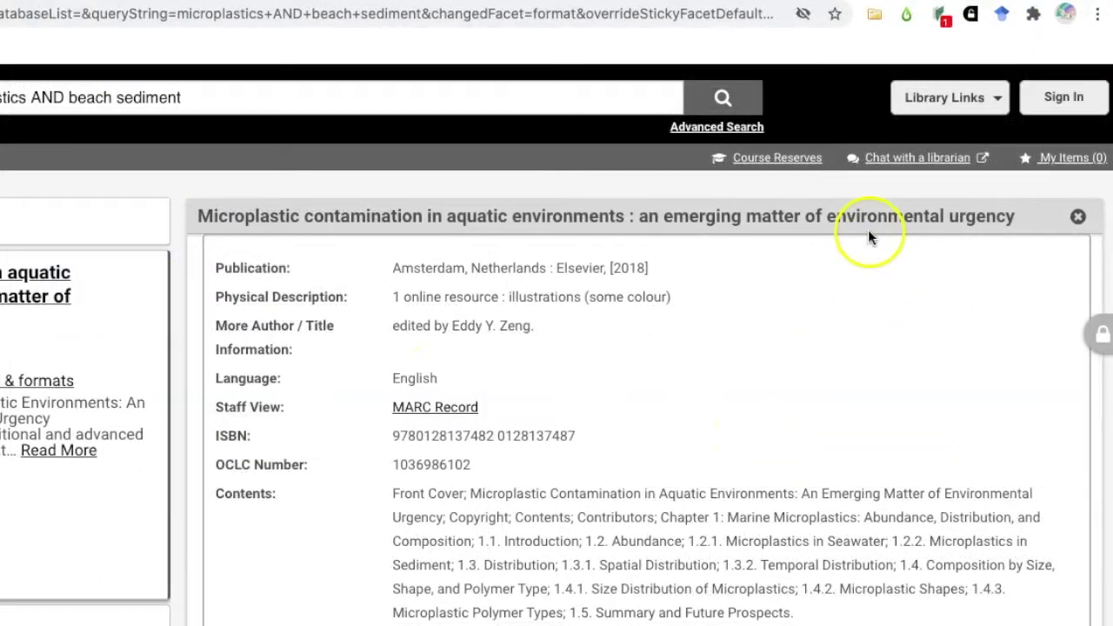
pyautogui.click(877, 16)
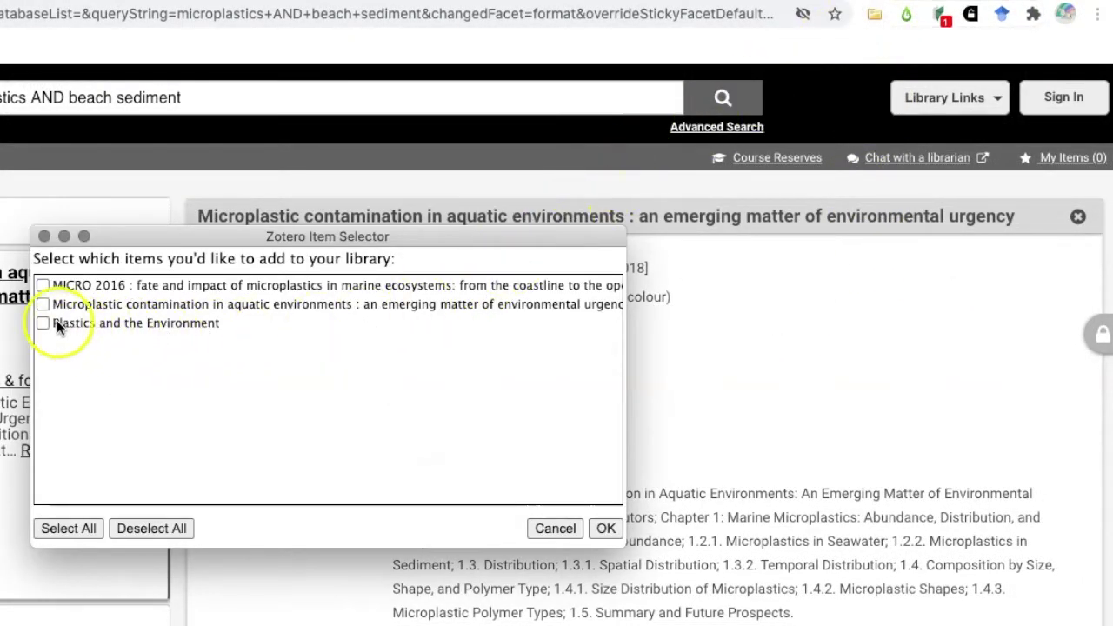
# Save the aquatic environments eBook to Zotero under Ocean Microplastics > Affect on Animals
pyautogui.click(42, 304)
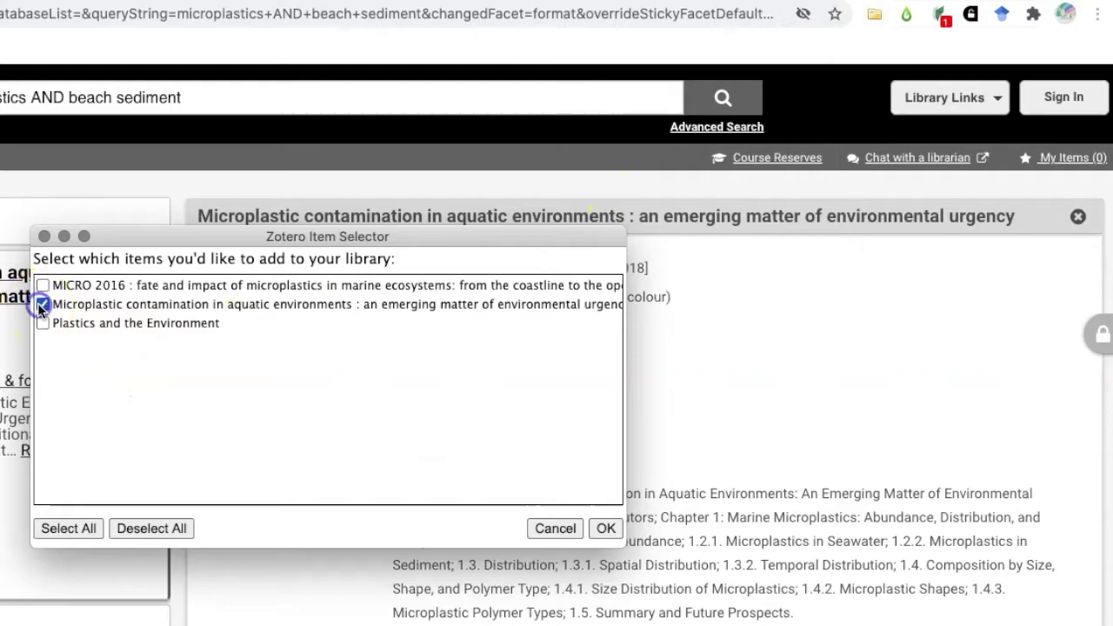
pyautogui.click(605, 528)
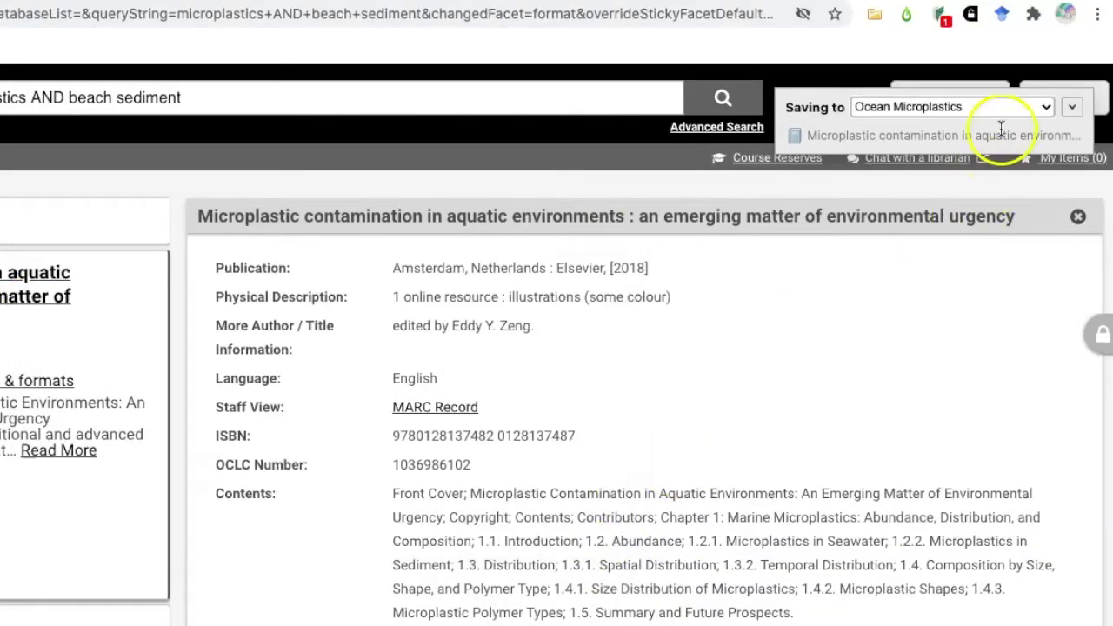
pyautogui.click(1006, 107)
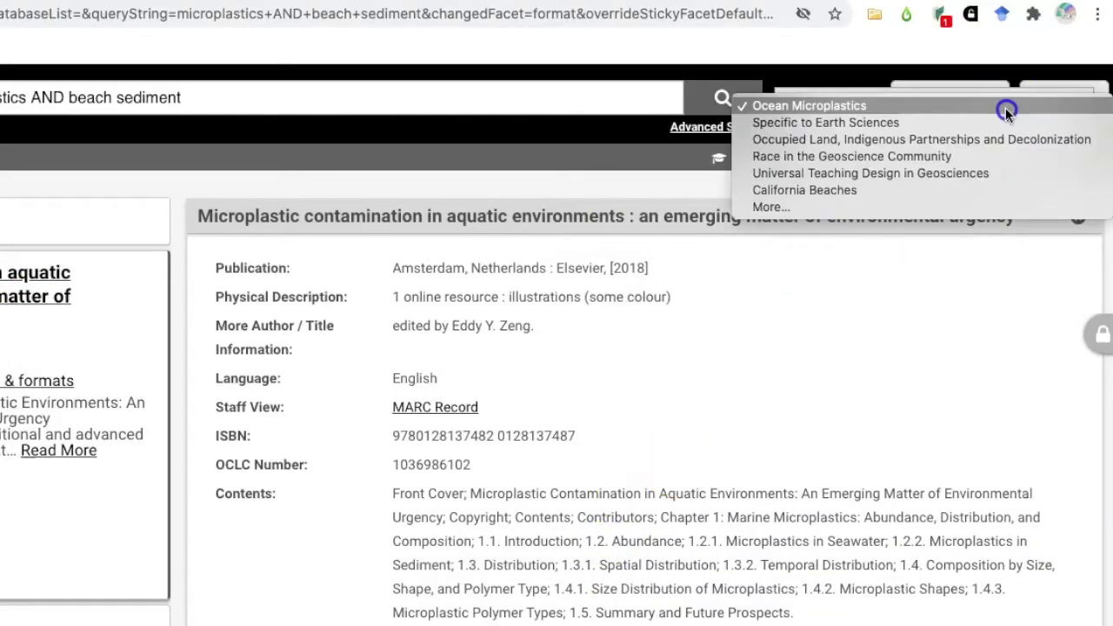
pyautogui.click(946, 206)
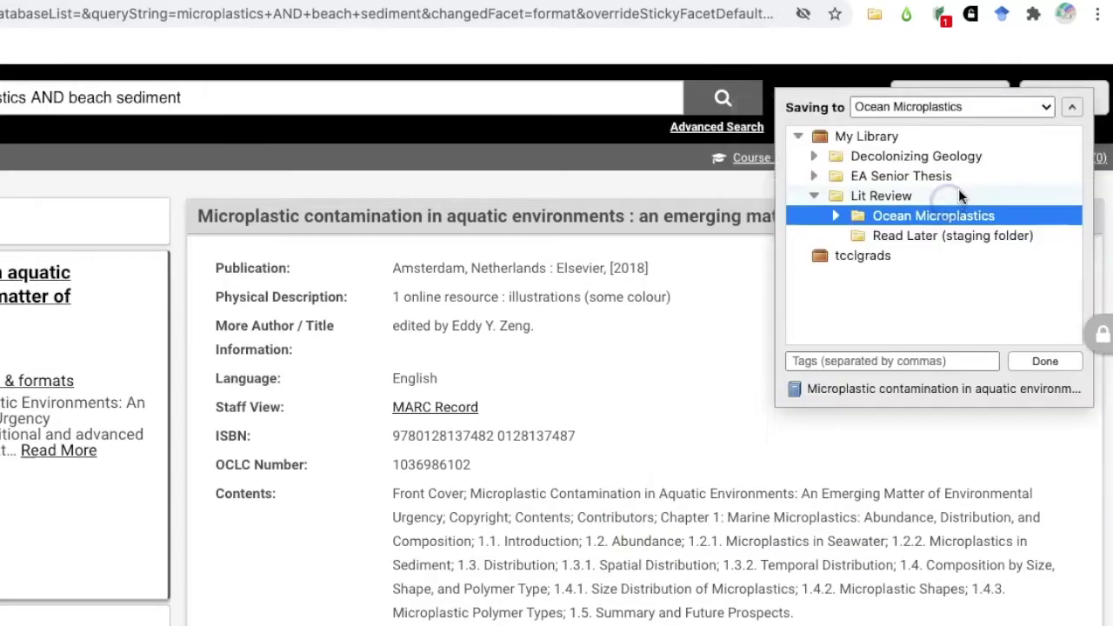
pyautogui.click(836, 216)
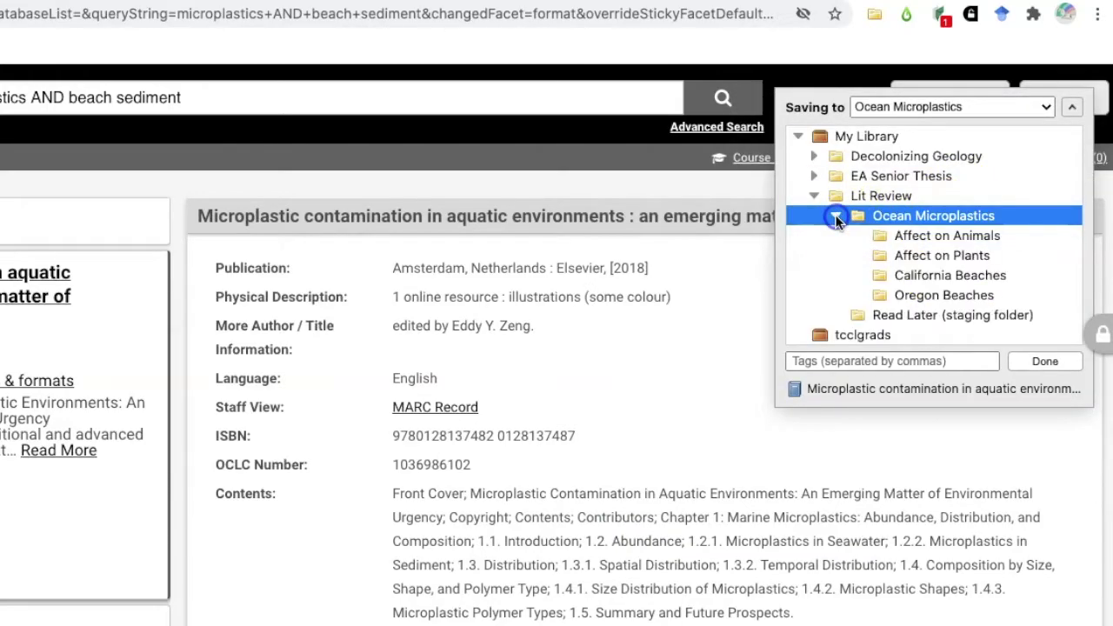
pyautogui.click(922, 235)
pyautogui.click(1025, 357)
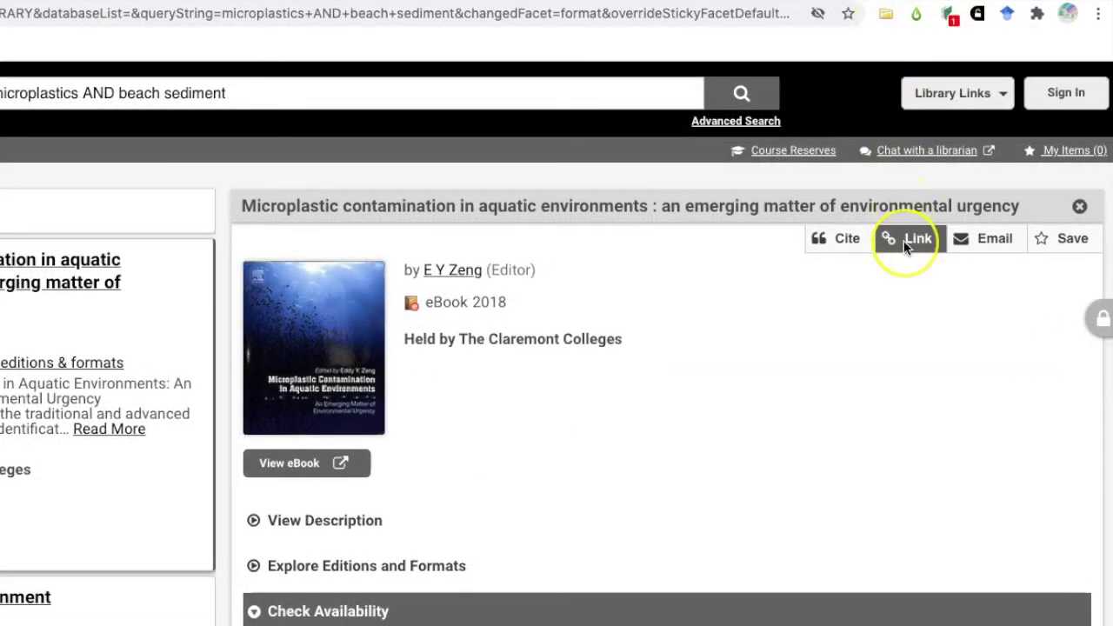
# Copy the shareable link to the eBook's WorldCat record
pyautogui.click(909, 240)
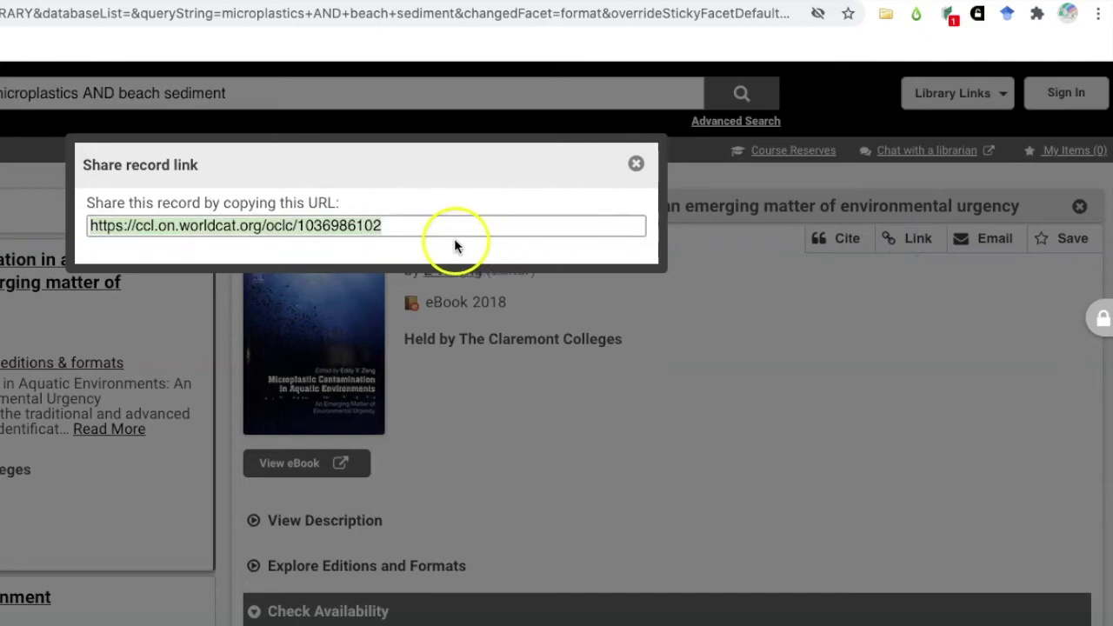
pyautogui.rightClick(315, 226)
pyautogui.click(391, 368)
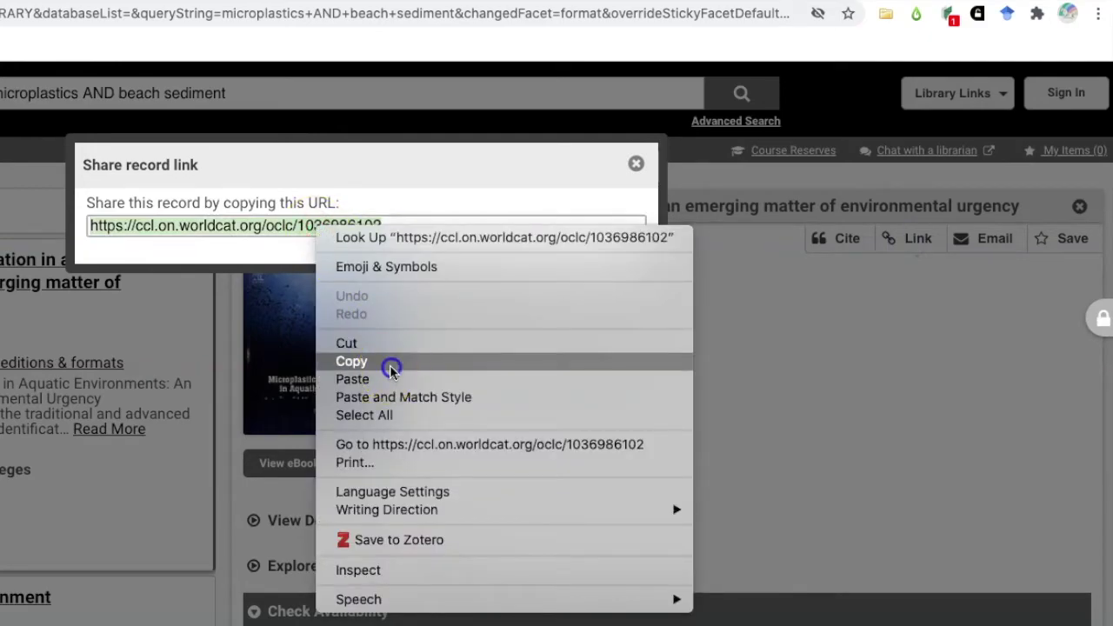
pyautogui.click(635, 164)
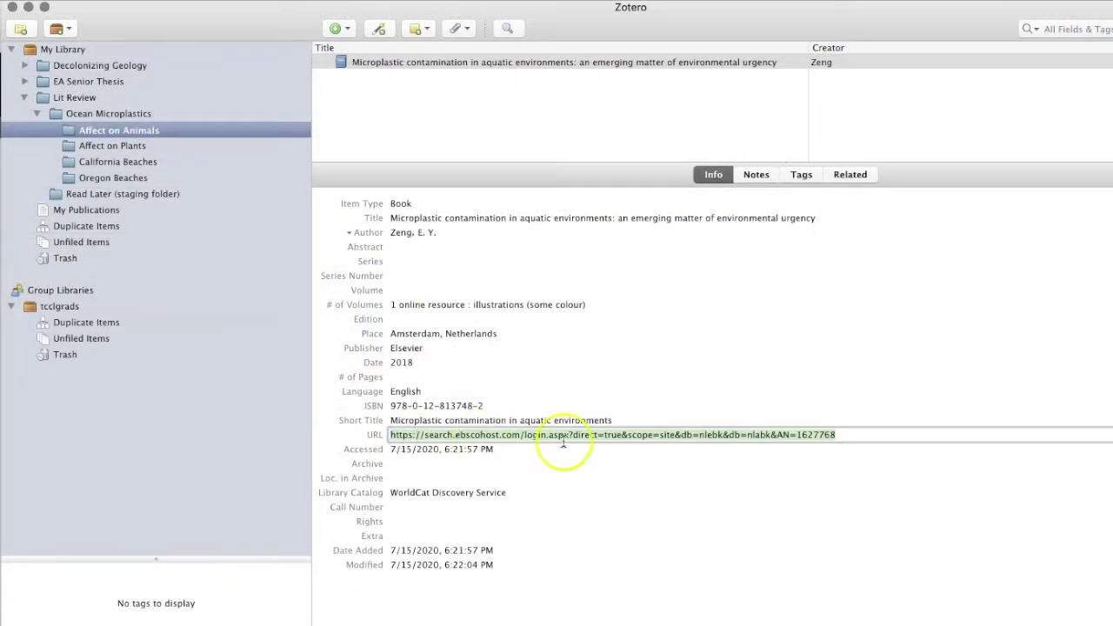
# Replace the eBook's EBSCOhost URL in Zotero with the WorldCat link and open that record
pyautogui.click(687, 447)
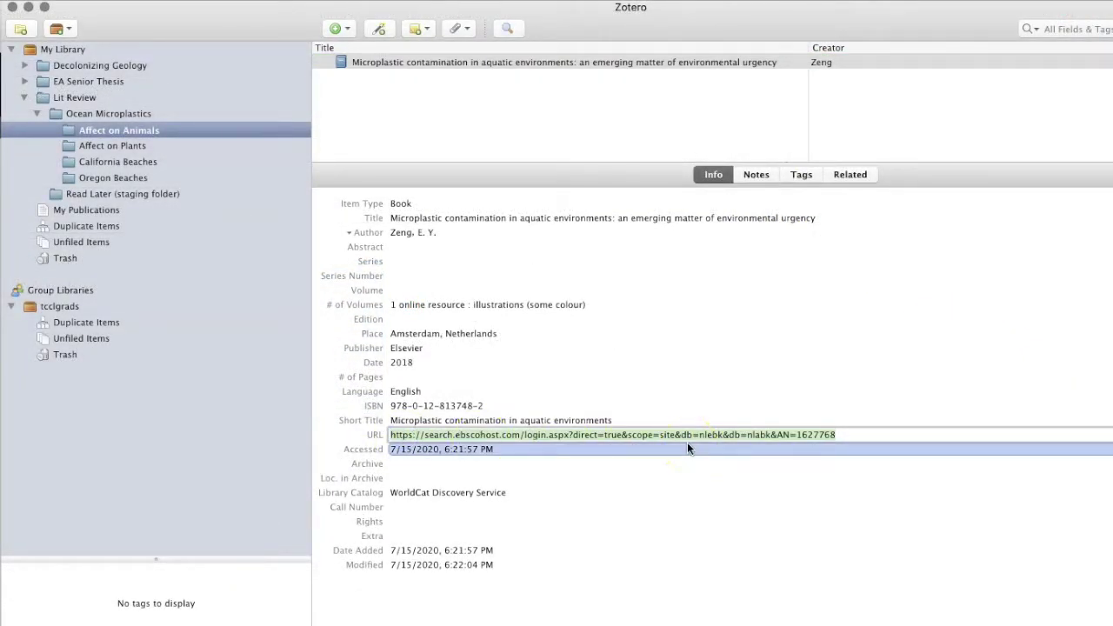
pyautogui.rightClick(687, 441)
pyautogui.click(684, 501)
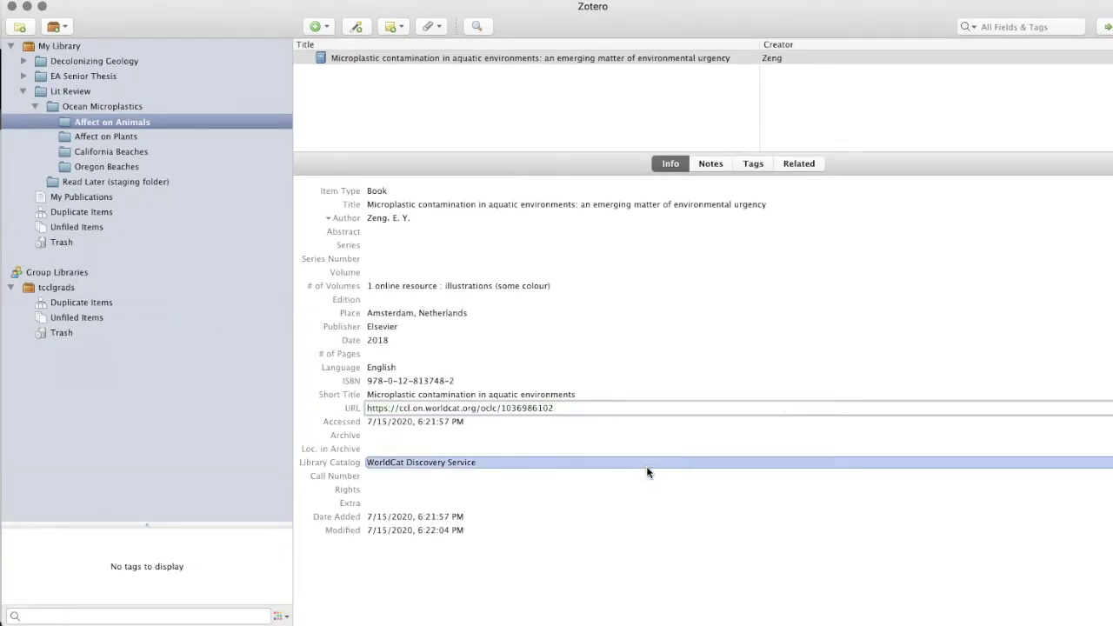
pyautogui.click(645, 447)
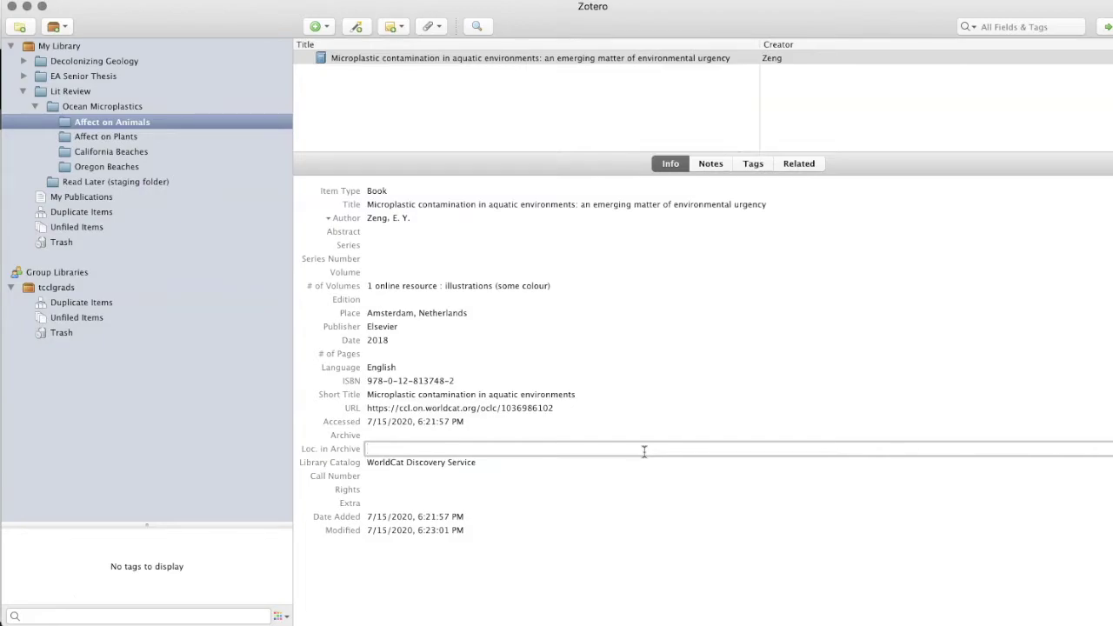
pyautogui.doubleClick(369, 58)
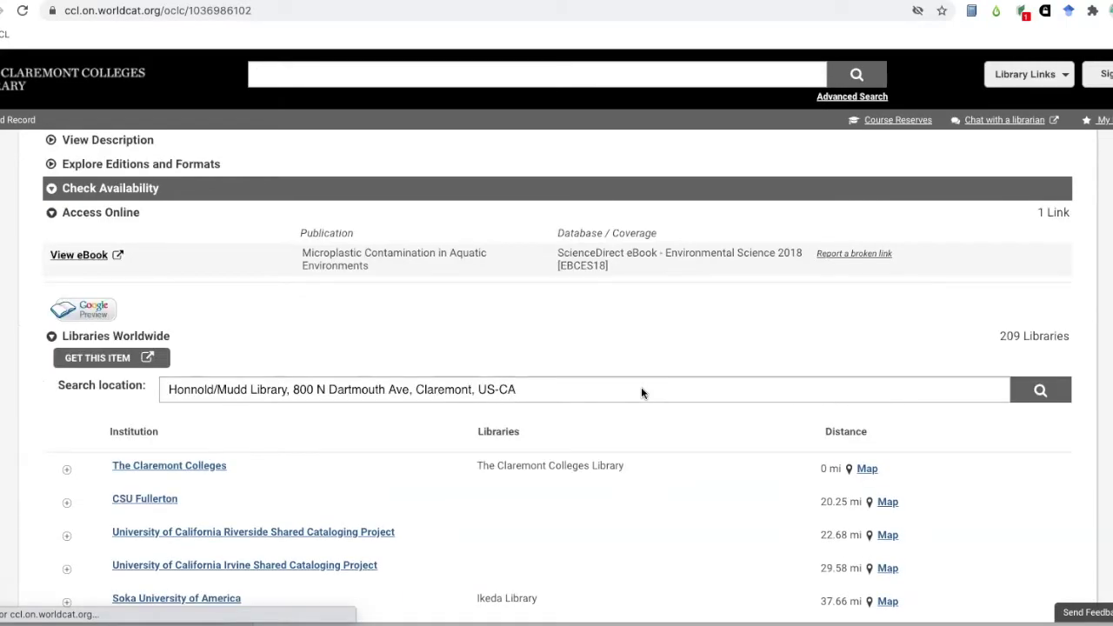
# Open the eBook on ScienceDirect from Access Online and browse its table of contents
pyautogui.scroll(1, 589, 397)
pyautogui.click(85, 351)
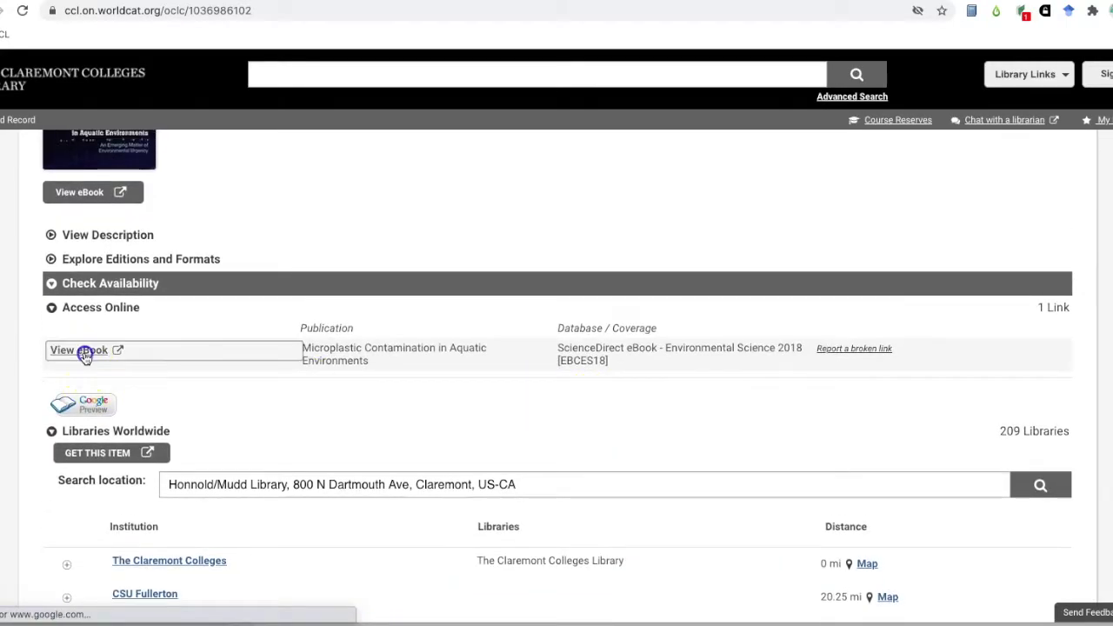
pyautogui.scroll(-3, 303, 459)
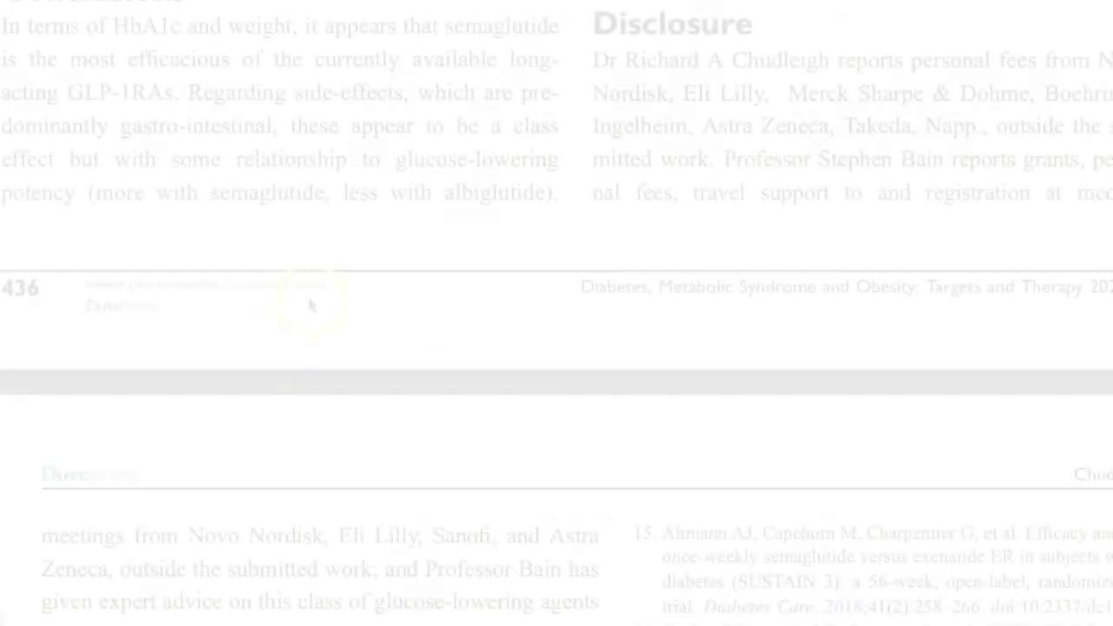
pyautogui.scroll(-6, 311, 305)
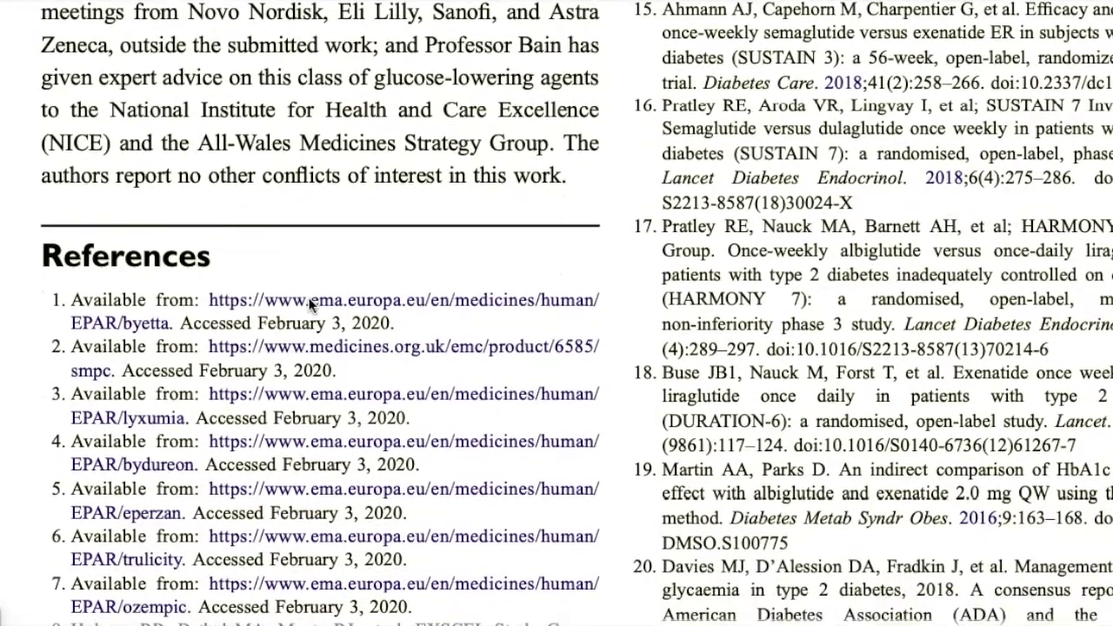
pyautogui.scroll(-2, 311, 304)
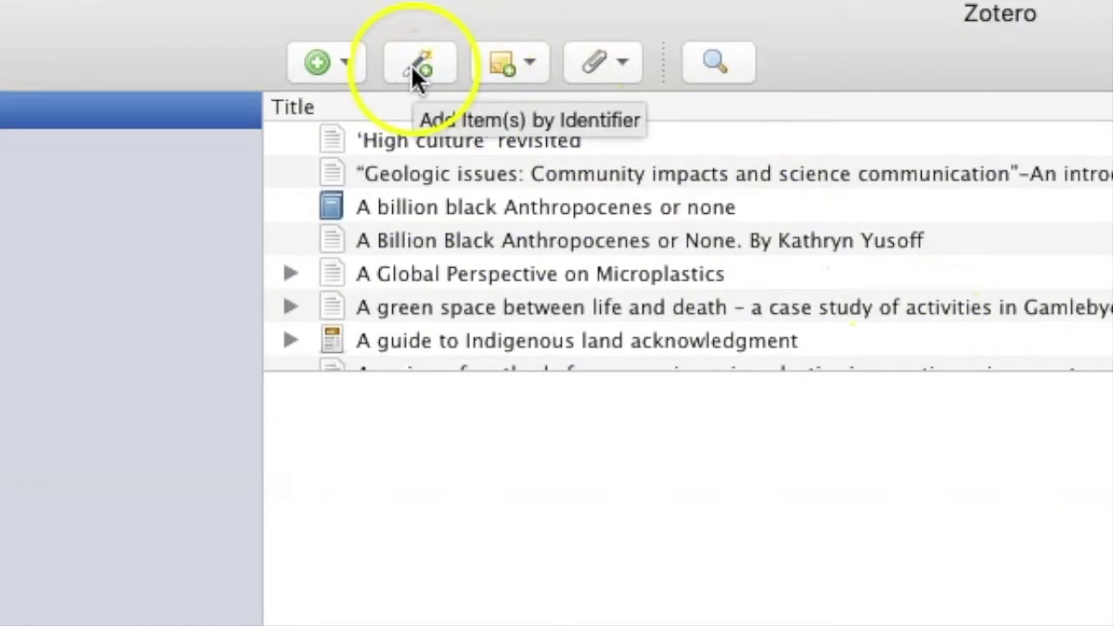
pyautogui.click(414, 69)
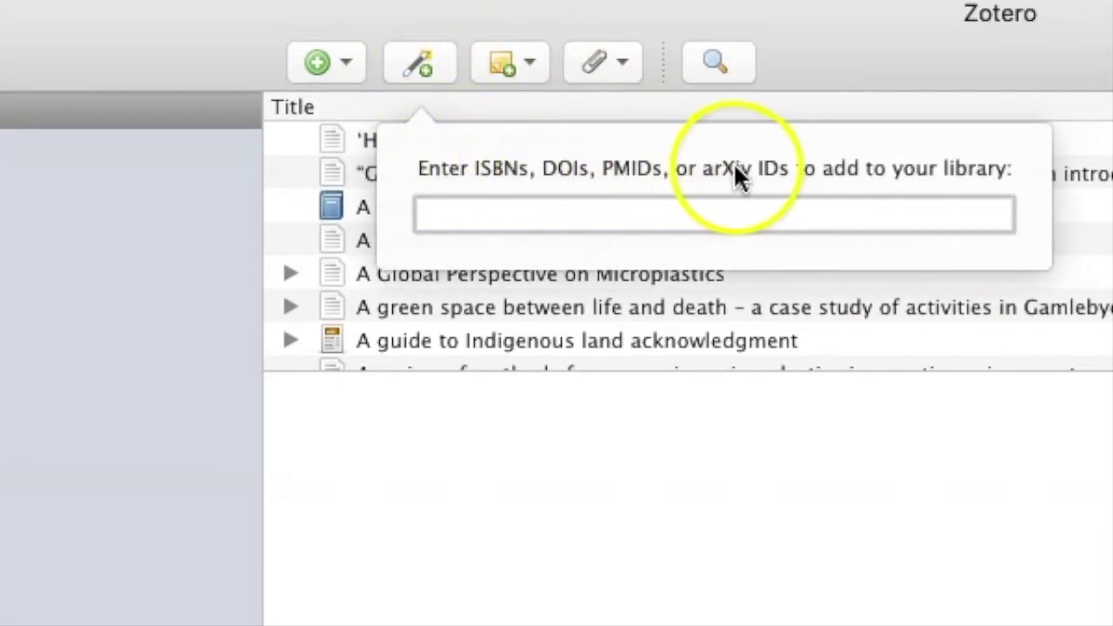
pyautogui.click(856, 206)
pyautogui.rightClick(544, 206)
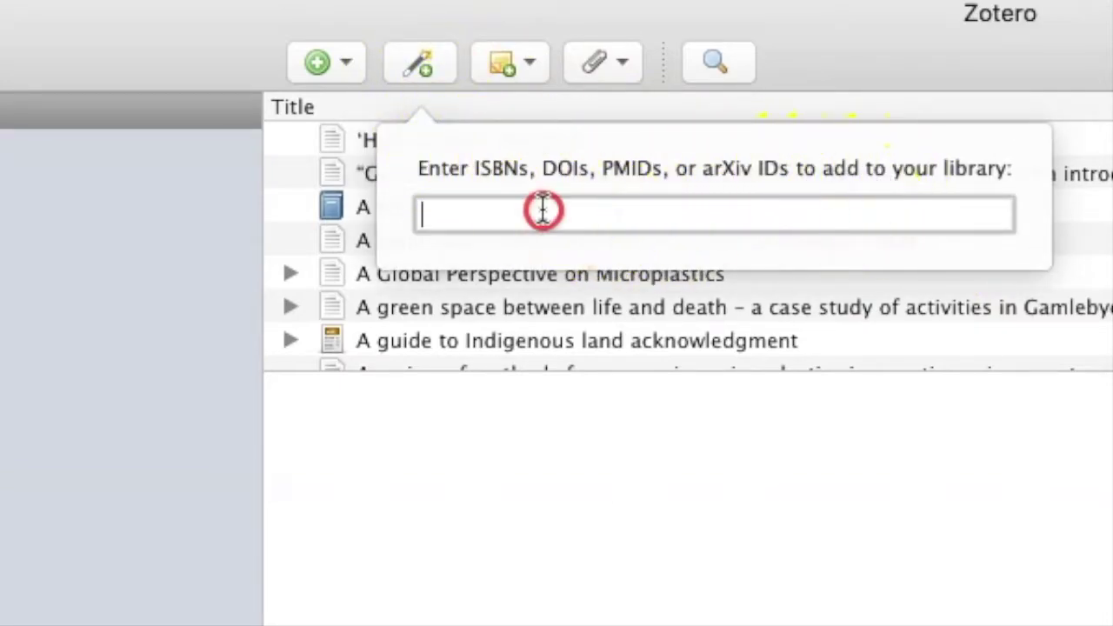
pyautogui.click(646, 356)
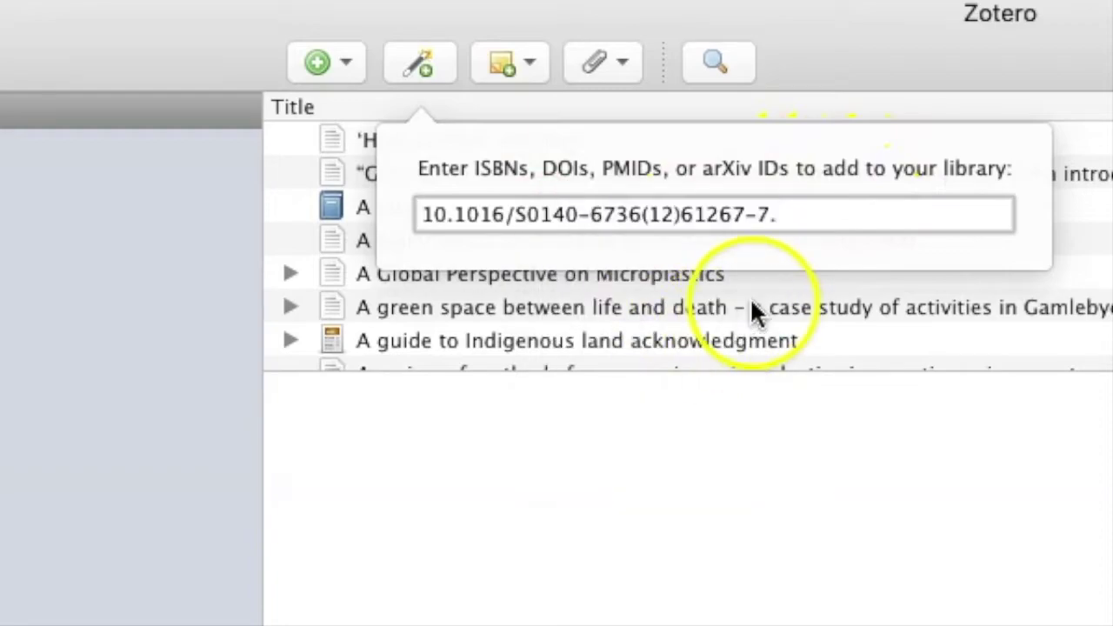
pyautogui.click(772, 216)
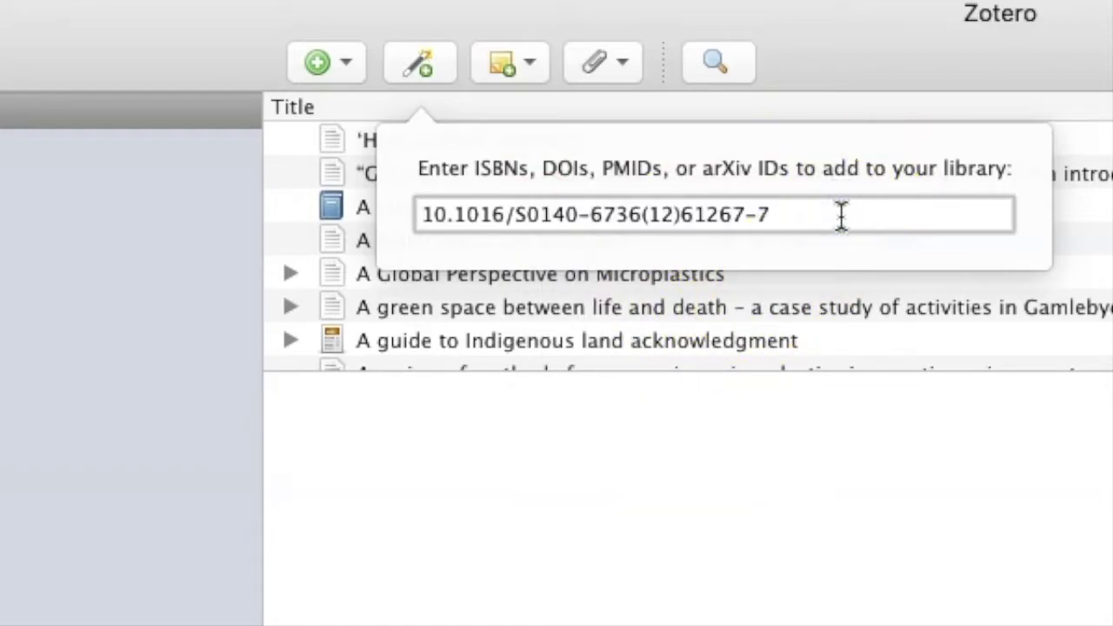
pyautogui.press('Return')
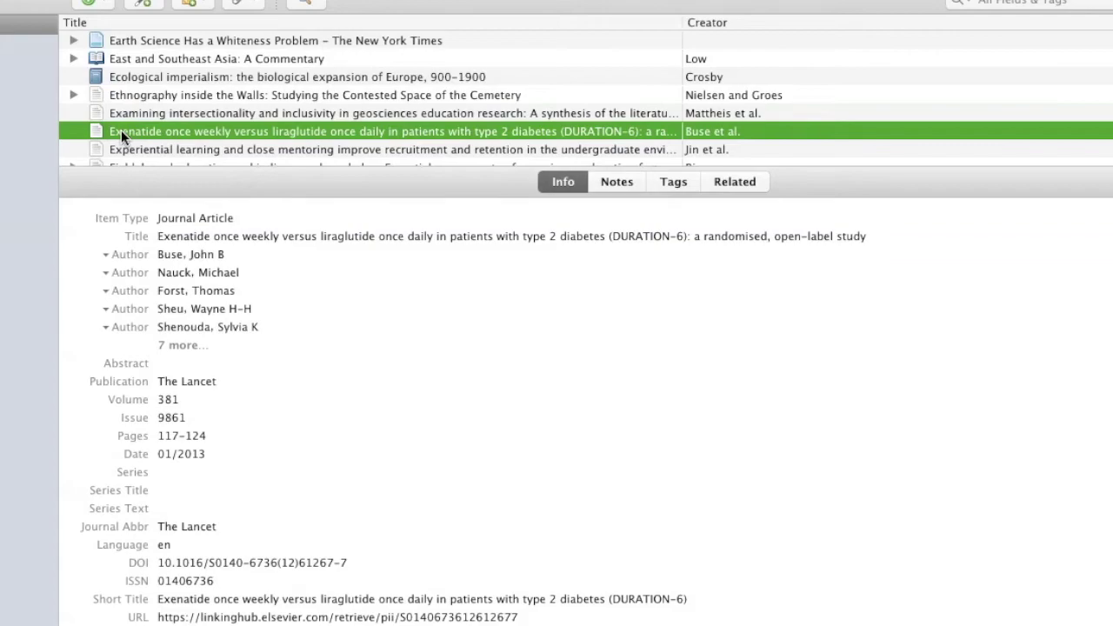
pyautogui.rightClick(121, 130)
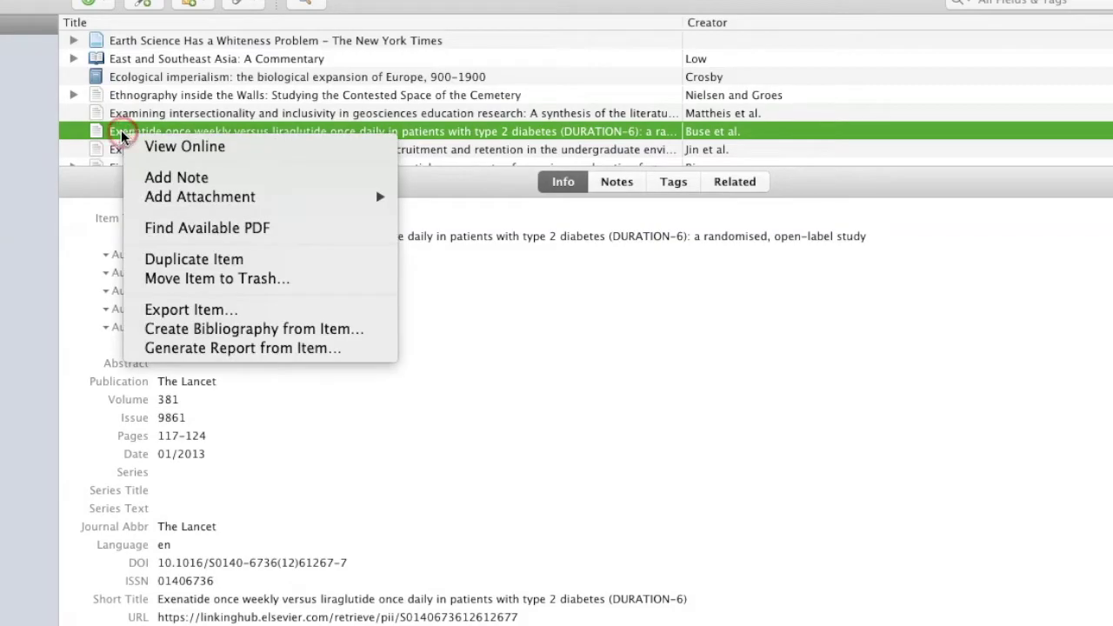
pyautogui.click(179, 230)
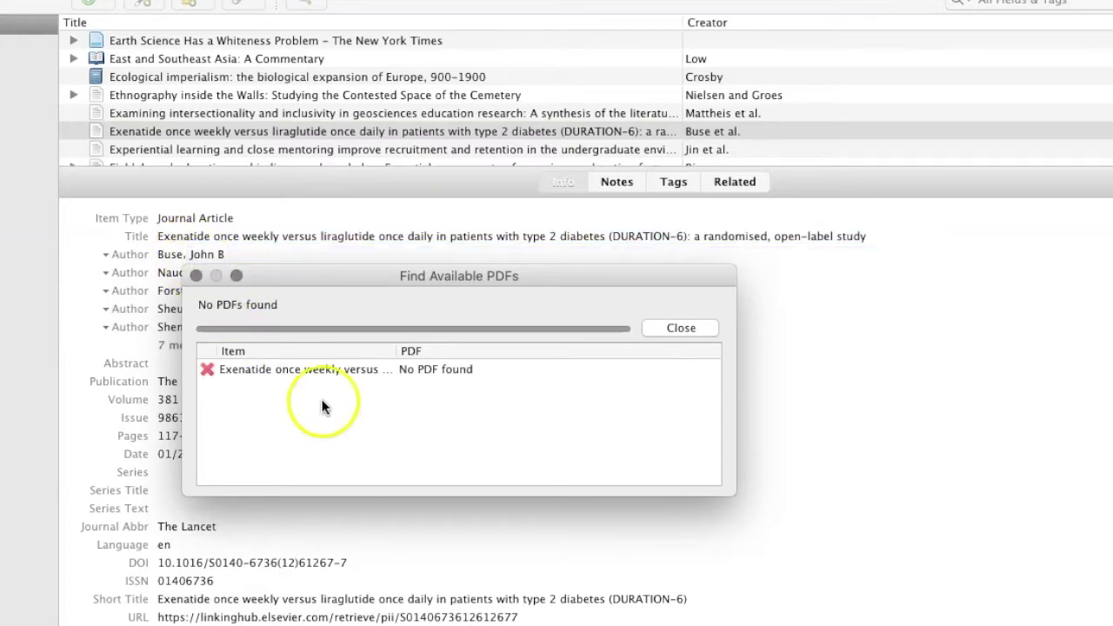
pyautogui.click(658, 328)
pyautogui.click(658, 327)
pyautogui.click(274, 250)
pyautogui.click(261, 237)
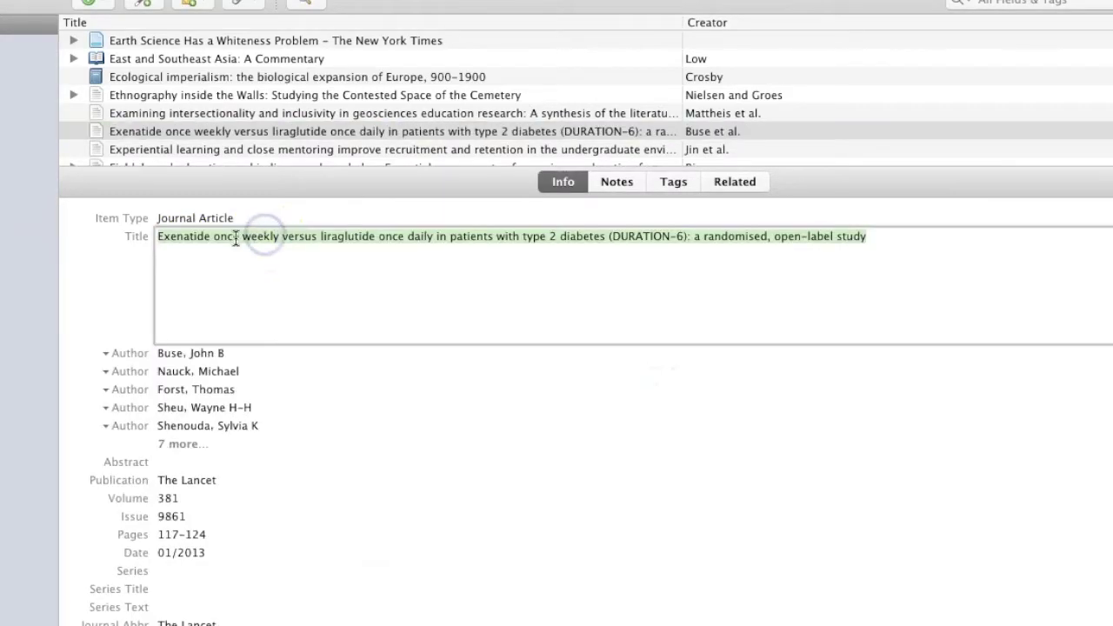
# Search the Claremont Colleges Library for the DURATION-6 article title and open its PDF
pyautogui.rightClick(236, 237)
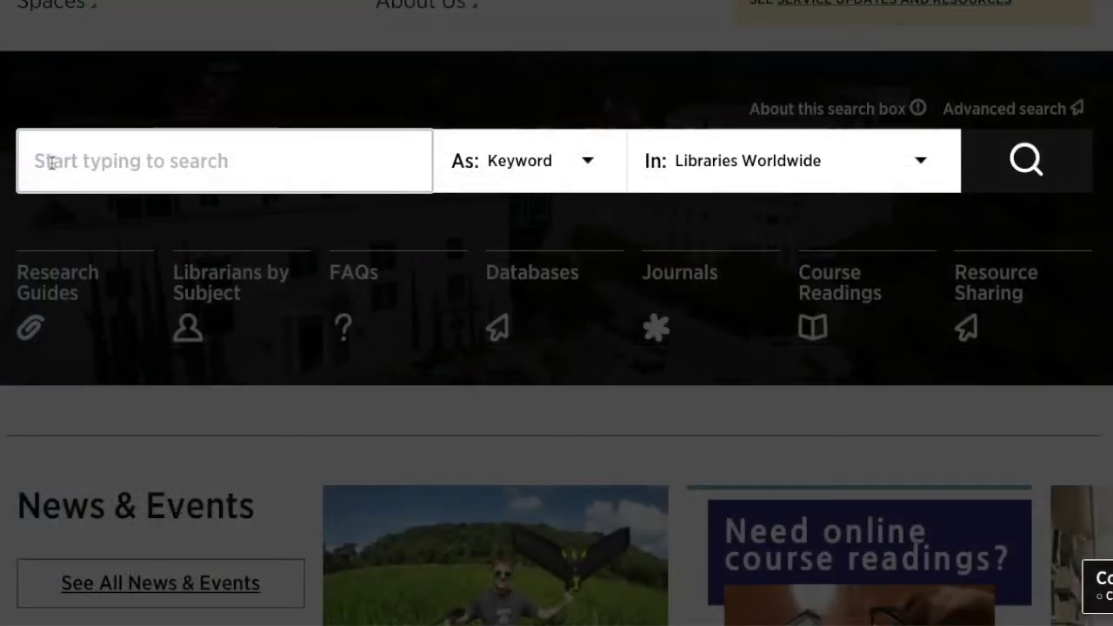
pyautogui.rightClick(51, 162)
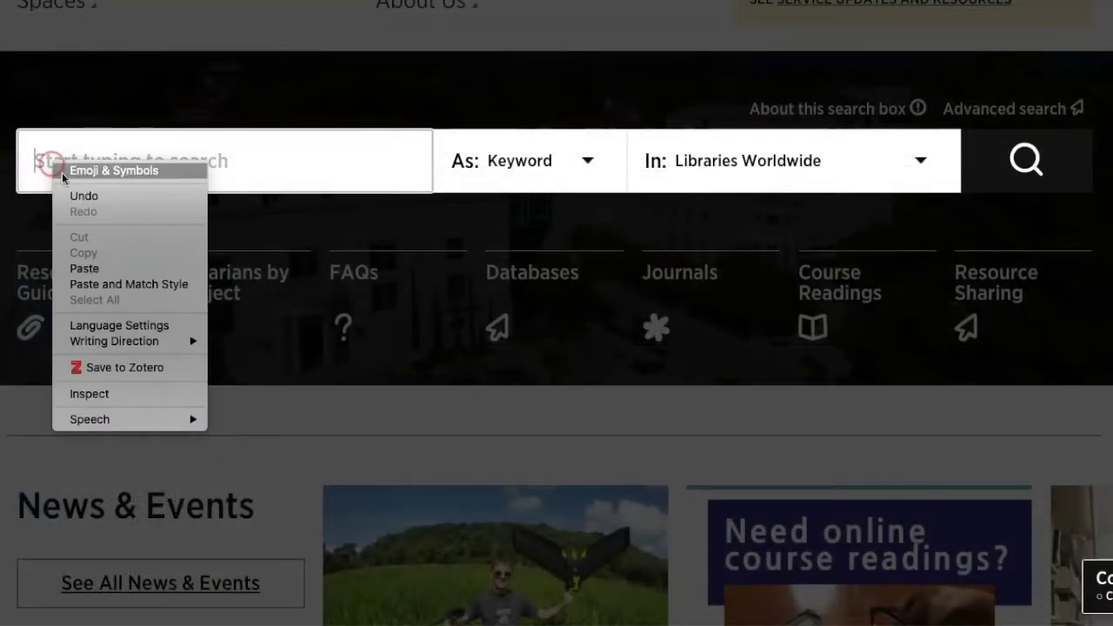
pyautogui.click(82, 266)
pyautogui.click(1025, 158)
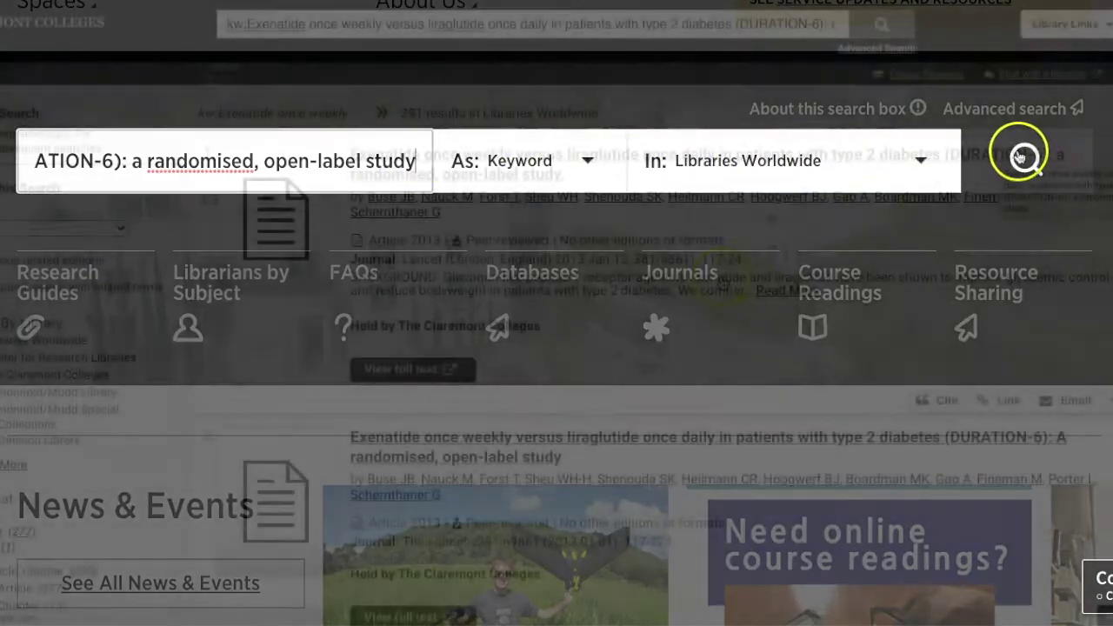
pyautogui.click(433, 369)
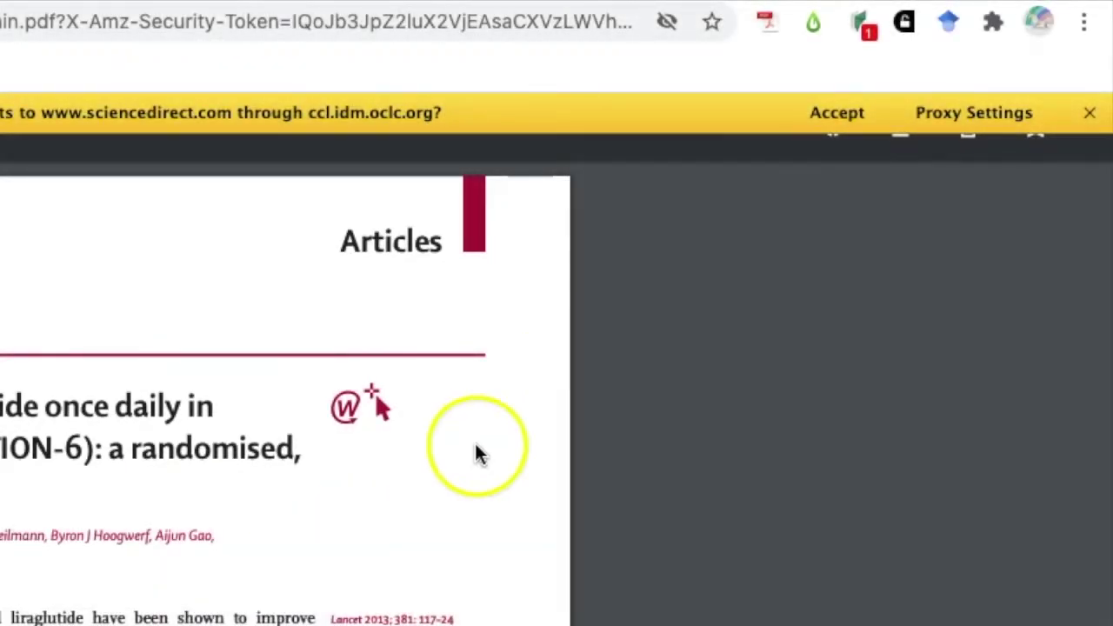
# Save the DURATION-6 exenatide article PDF from The Lancet to My Library with Zotero Connector
pyautogui.click(767, 22)
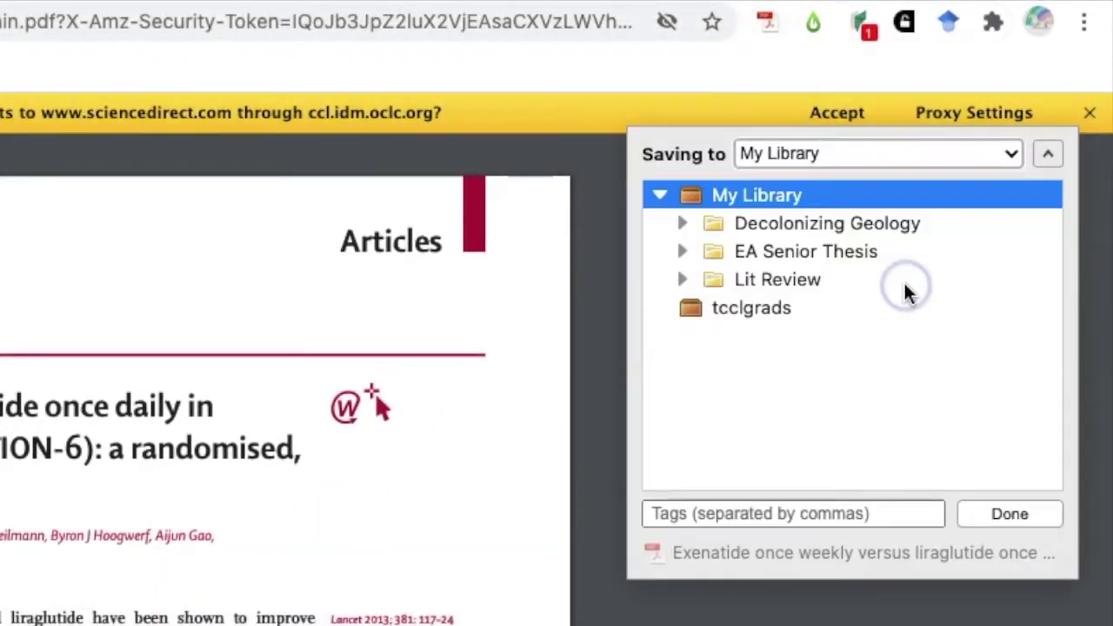
pyautogui.click(982, 514)
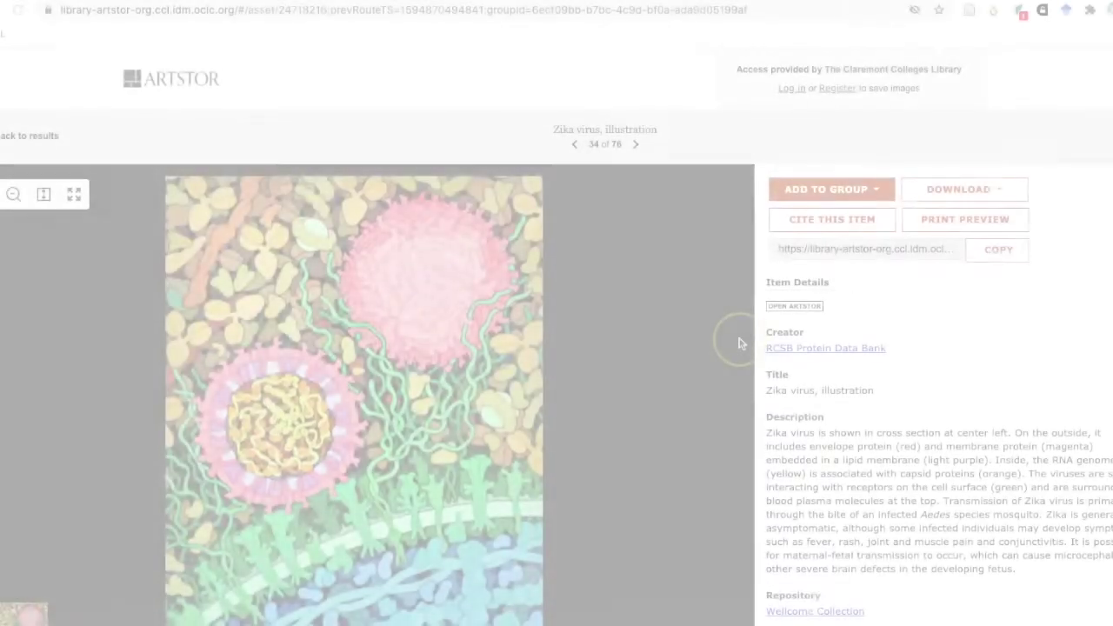
# Scroll down through the Artstor 'Zika virus, illustration' page
pyautogui.scroll(-1, 861, 355)
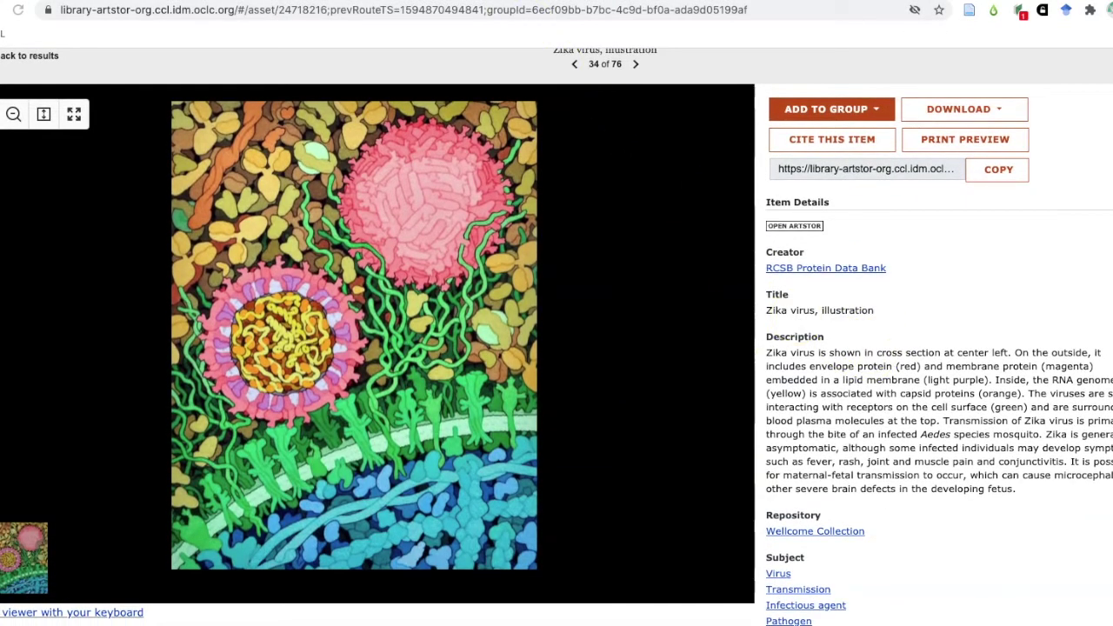
pyautogui.scroll(-2, 762, 239)
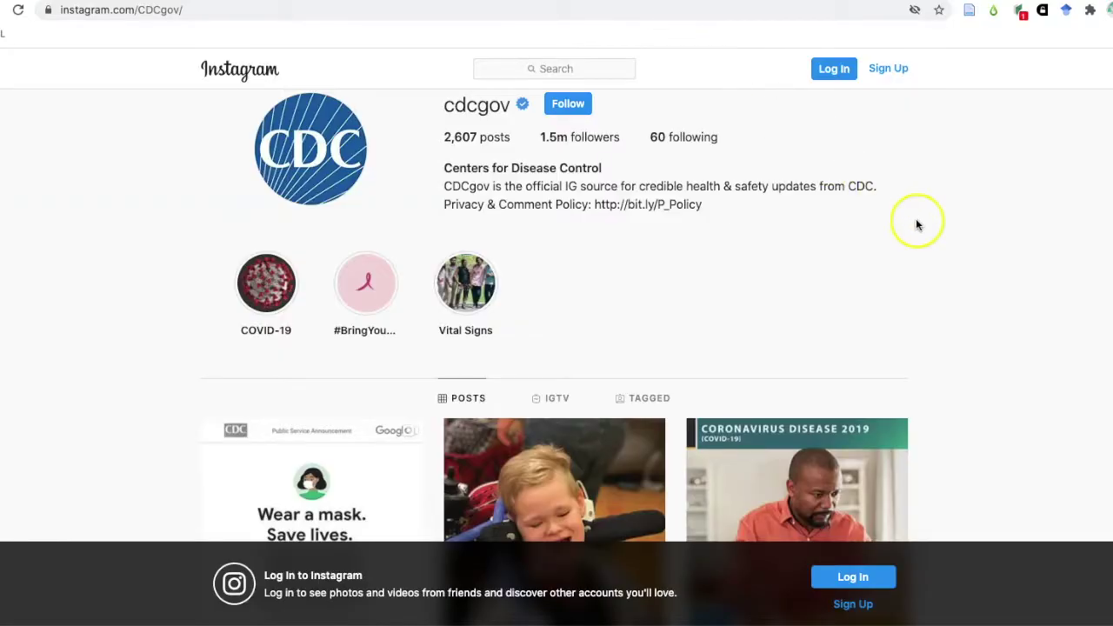
pyautogui.scroll(-1, 916, 224)
pyautogui.scroll(-3, 916, 224)
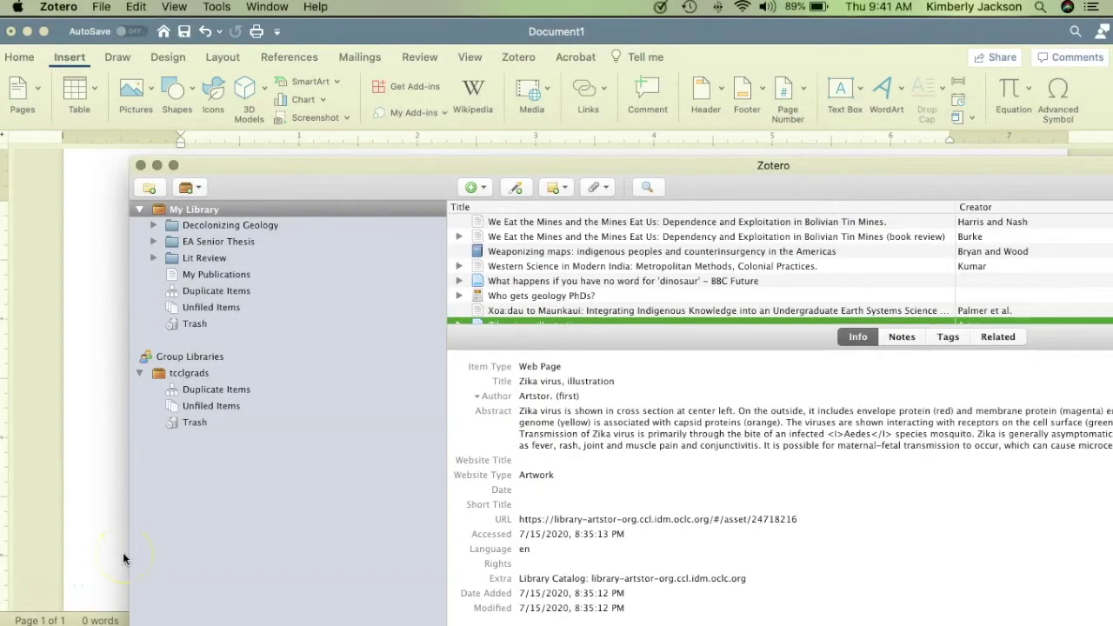
# Return to the Word document and begin typing the third sentence, 'This i…'
pyautogui.click(160, 167)
pyautogui.click(181, 195)
pyautogui.write('This is my first citation')
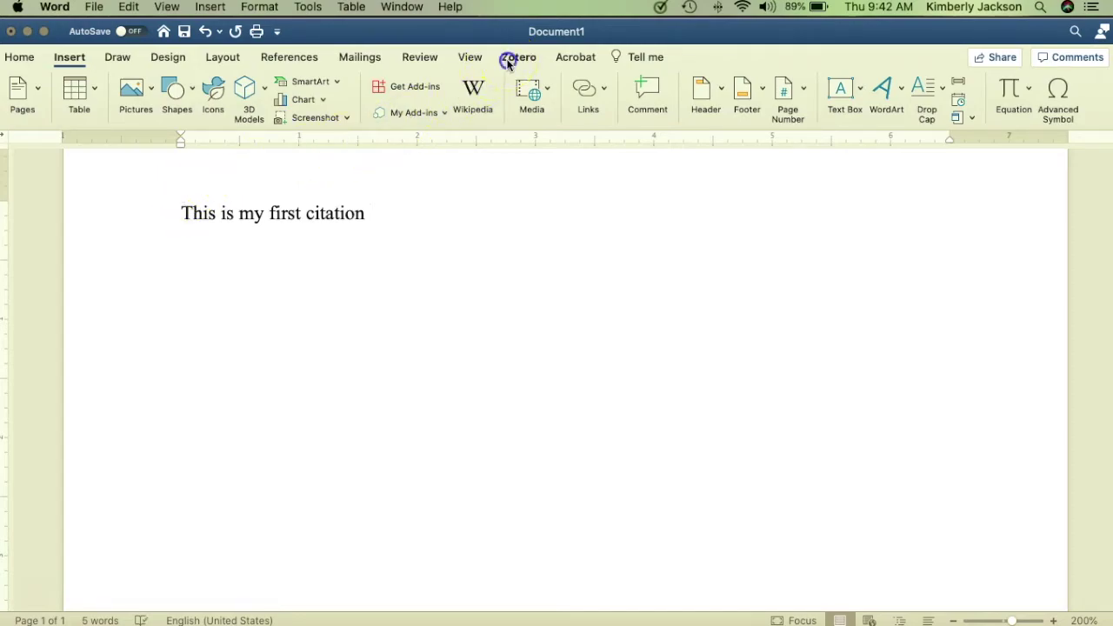
# Cite the Pitte 2004 source after the sentence using Zotero's Classic View picker
pyautogui.click(513, 58)
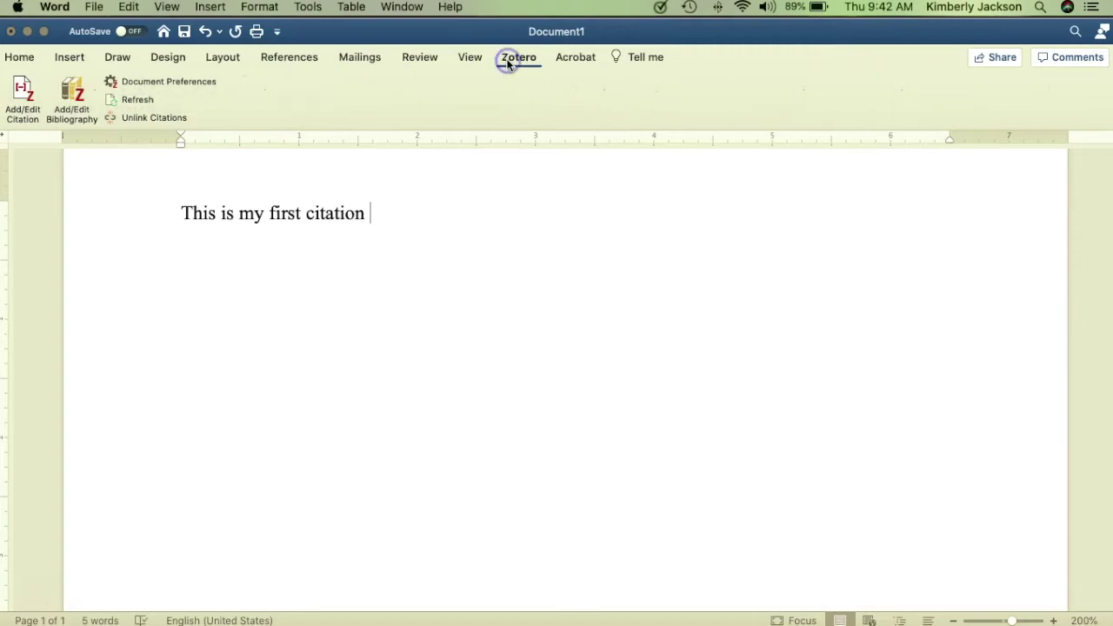
pyautogui.click(31, 102)
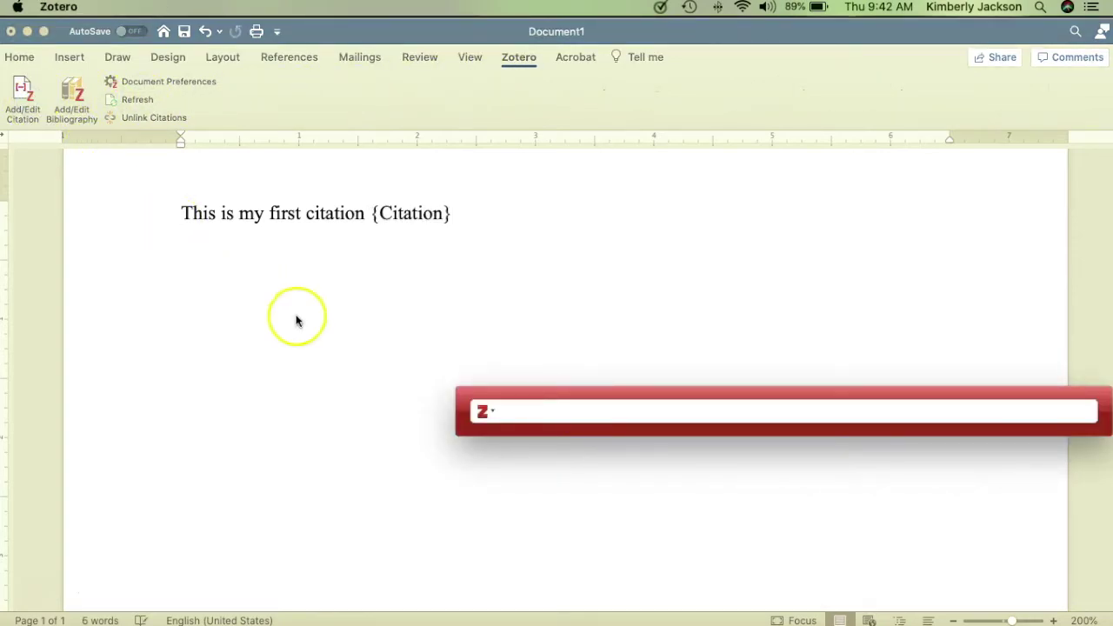
pyautogui.click(482, 416)
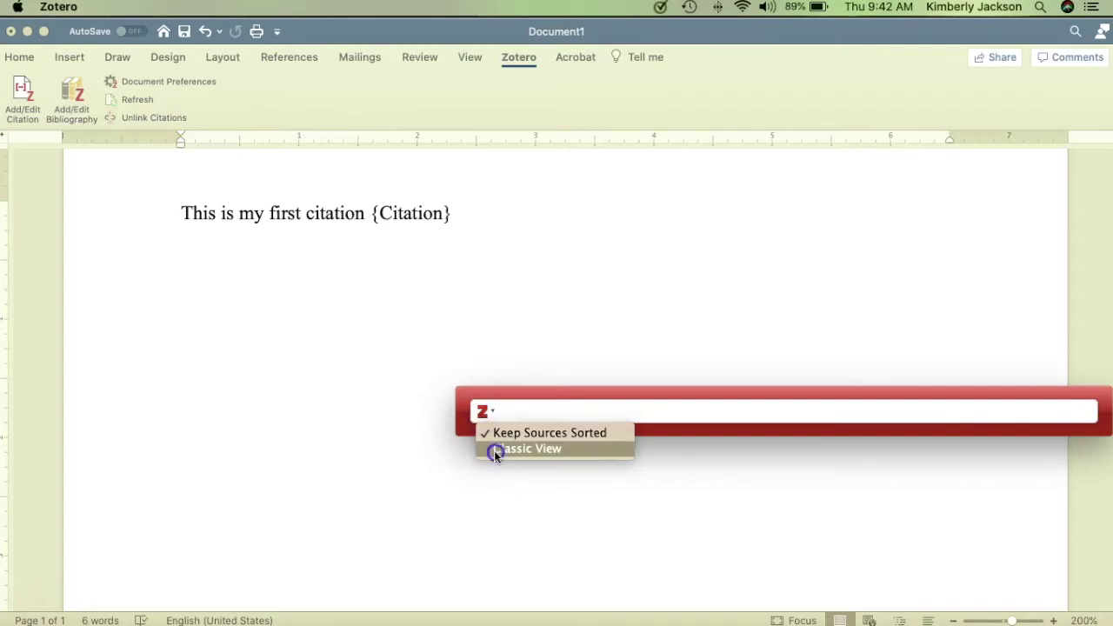
pyautogui.click(494, 450)
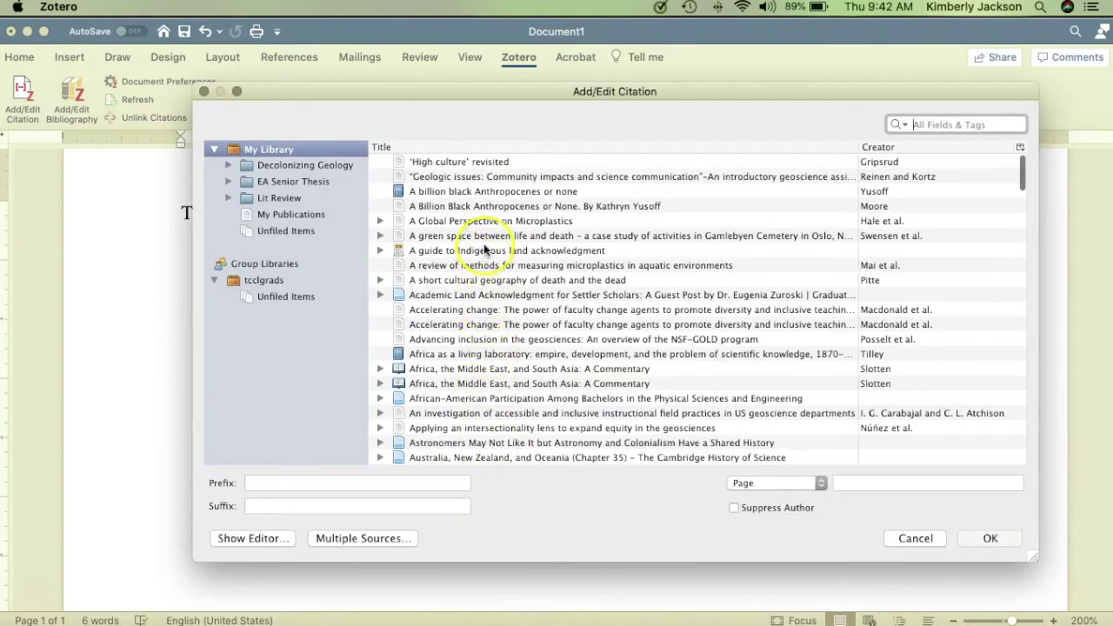
pyautogui.click(485, 238)
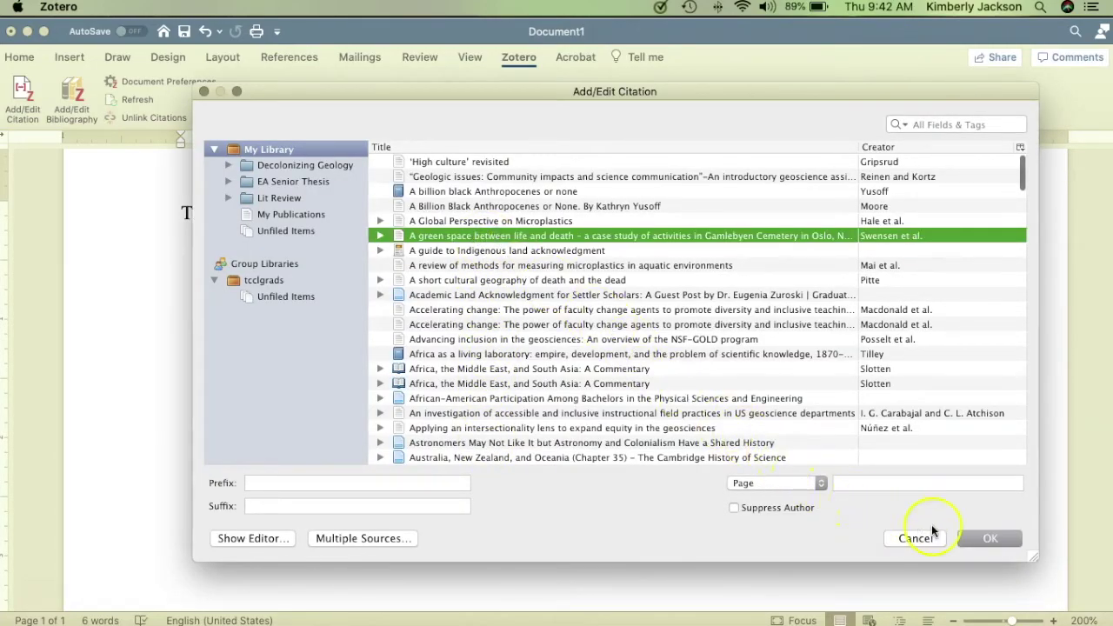
pyautogui.click(989, 540)
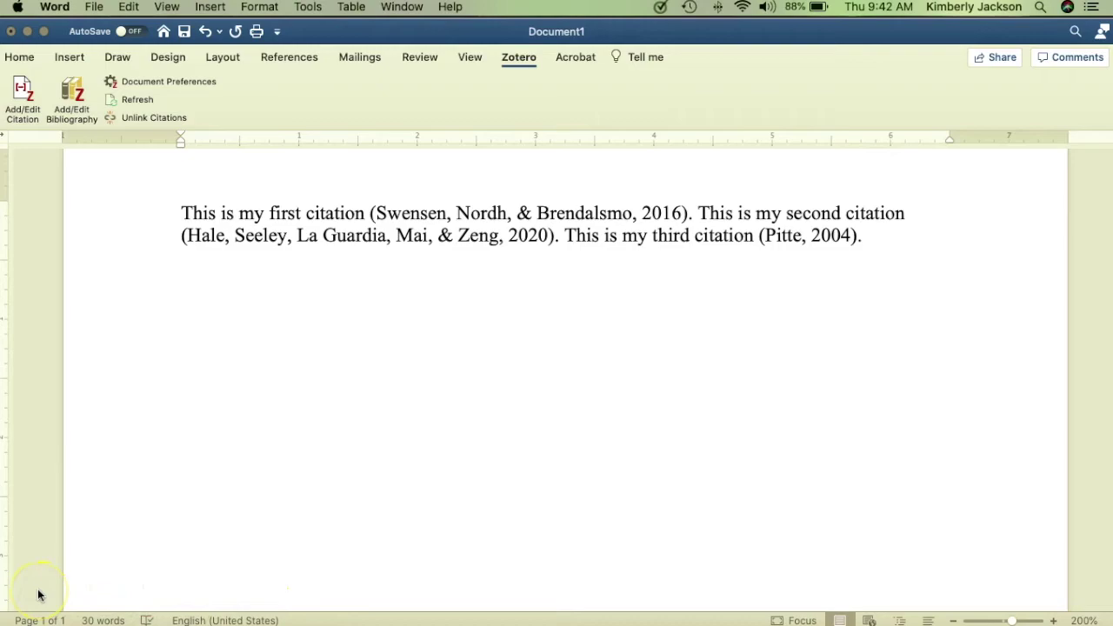
# Add a page break and a centred 'References' heading on page 2
pyautogui.click(39, 595)
pyautogui.press('super+Return')
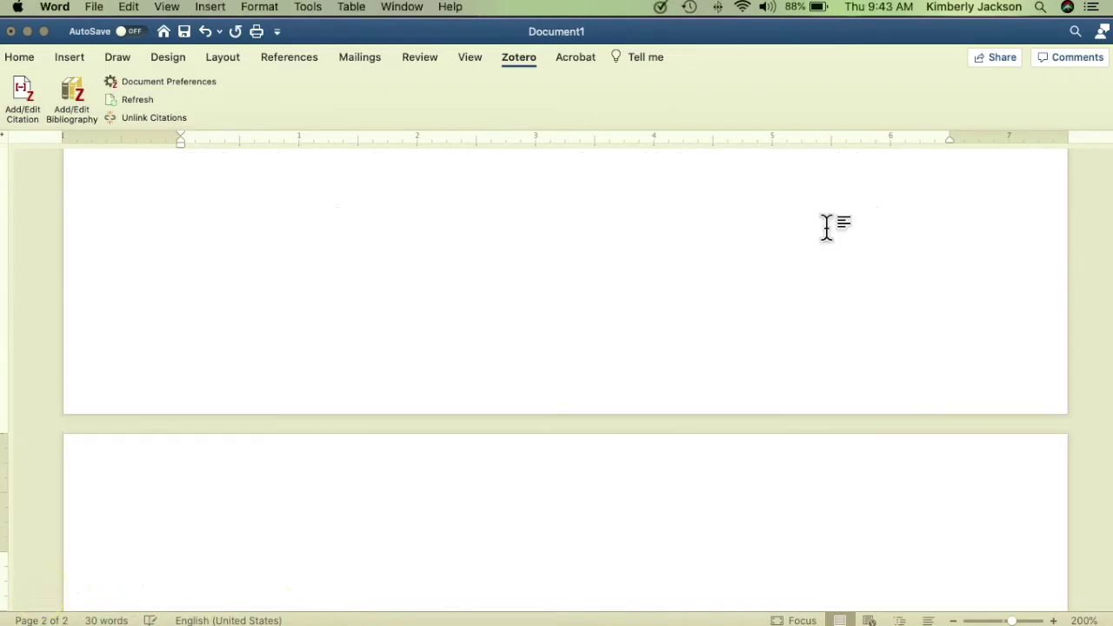
pyautogui.scroll(-3, 423, 418)
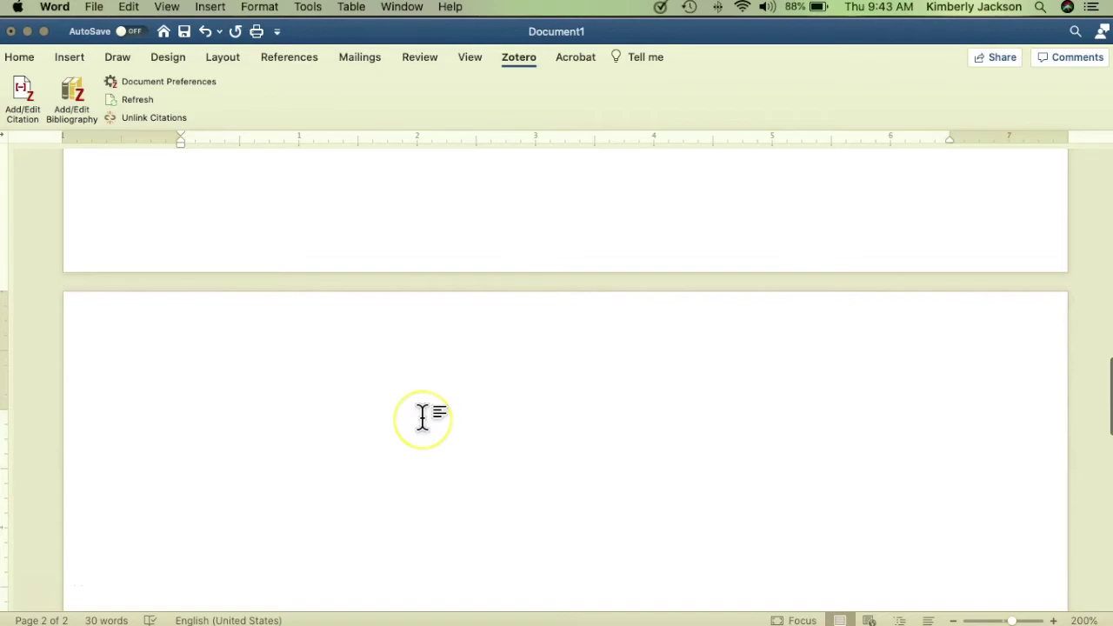
pyautogui.write('References')
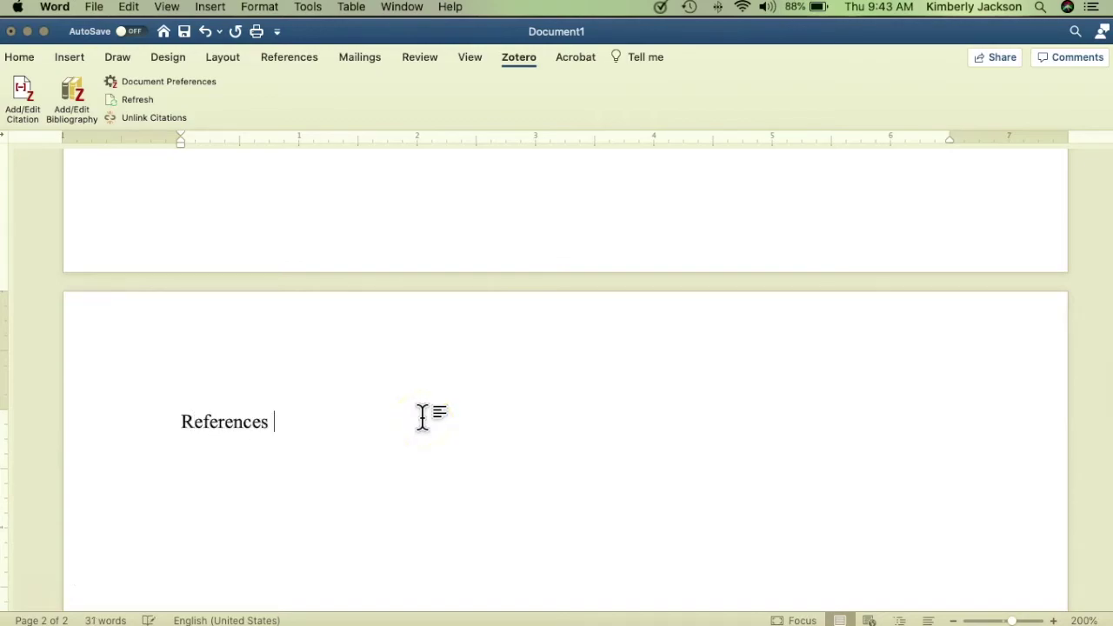
pyautogui.click(400, 351)
pyautogui.press('super+e')
pyautogui.doubleClick(192, 467)
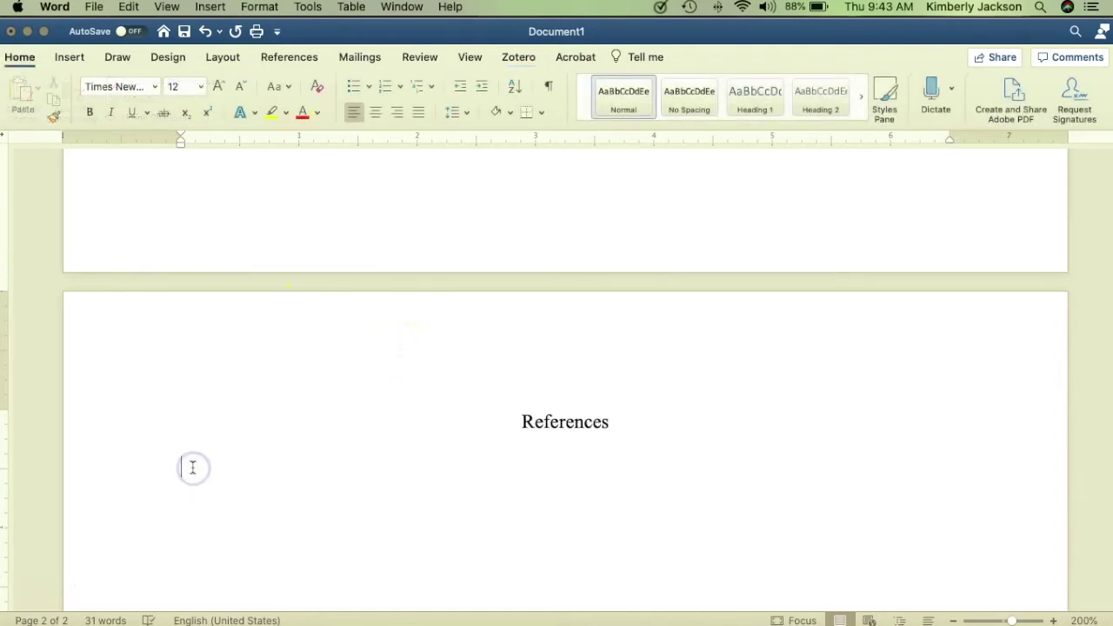
# Insert the Zotero bibliography listing Hale 2020, Pitte 2004 and Swensen 2016 under the heading
pyautogui.click(517, 57)
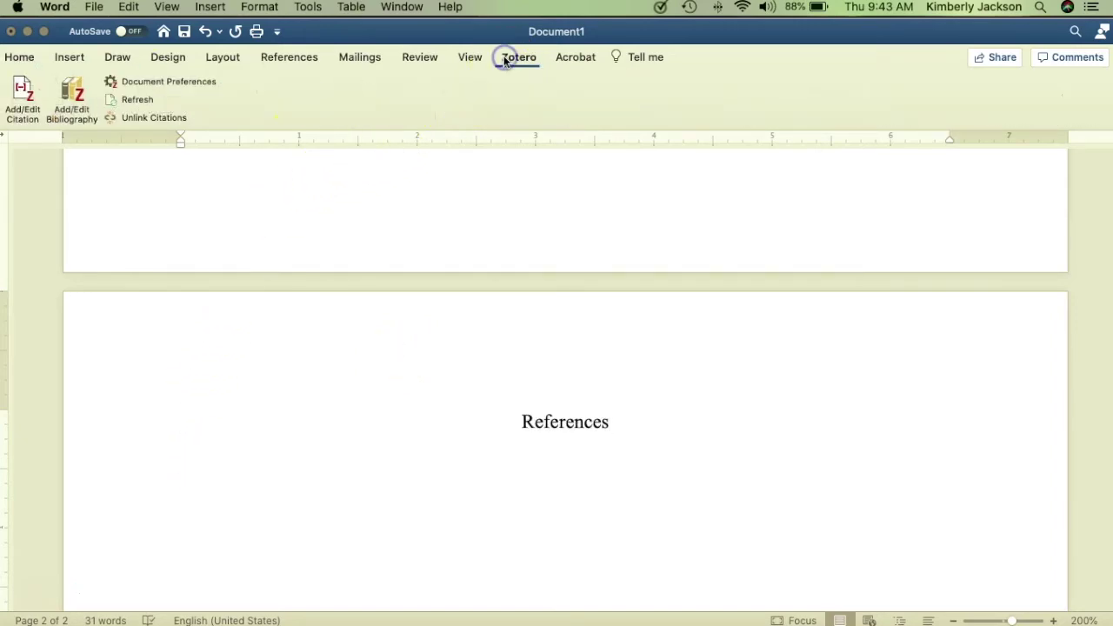
pyautogui.click(76, 91)
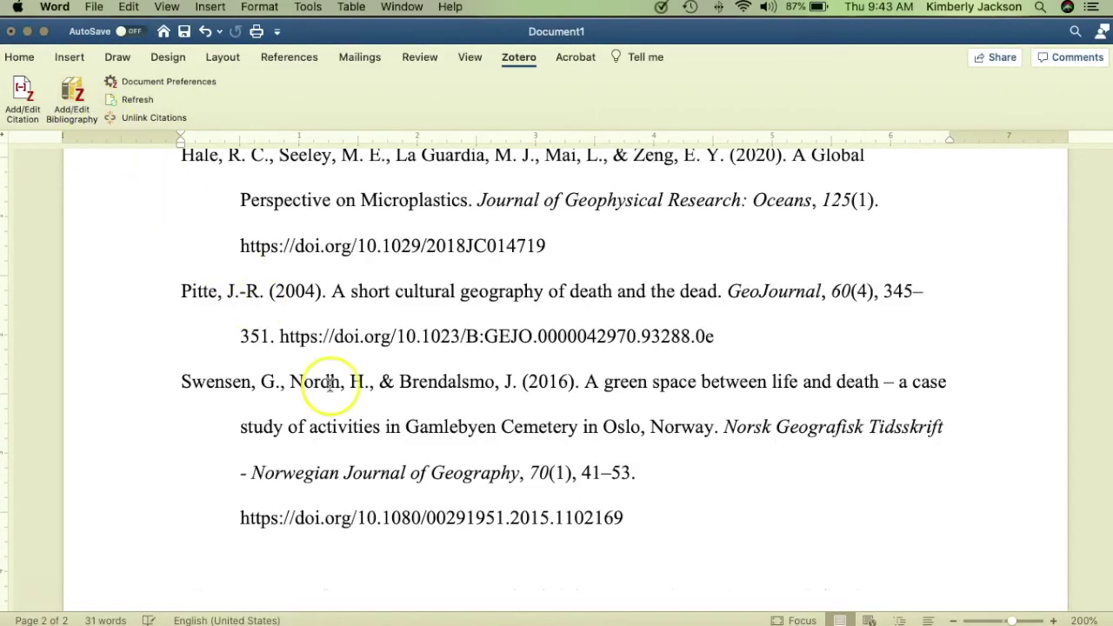
pyautogui.scroll(2, 330, 387)
pyautogui.scroll(2, 330, 387)
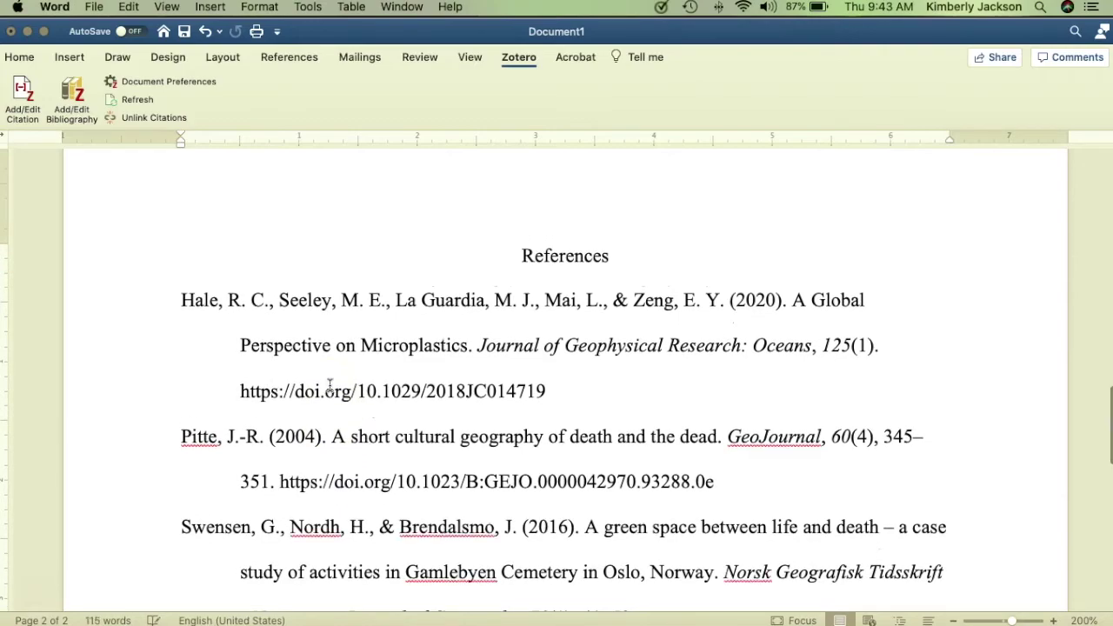
pyautogui.scroll(-3, 330, 387)
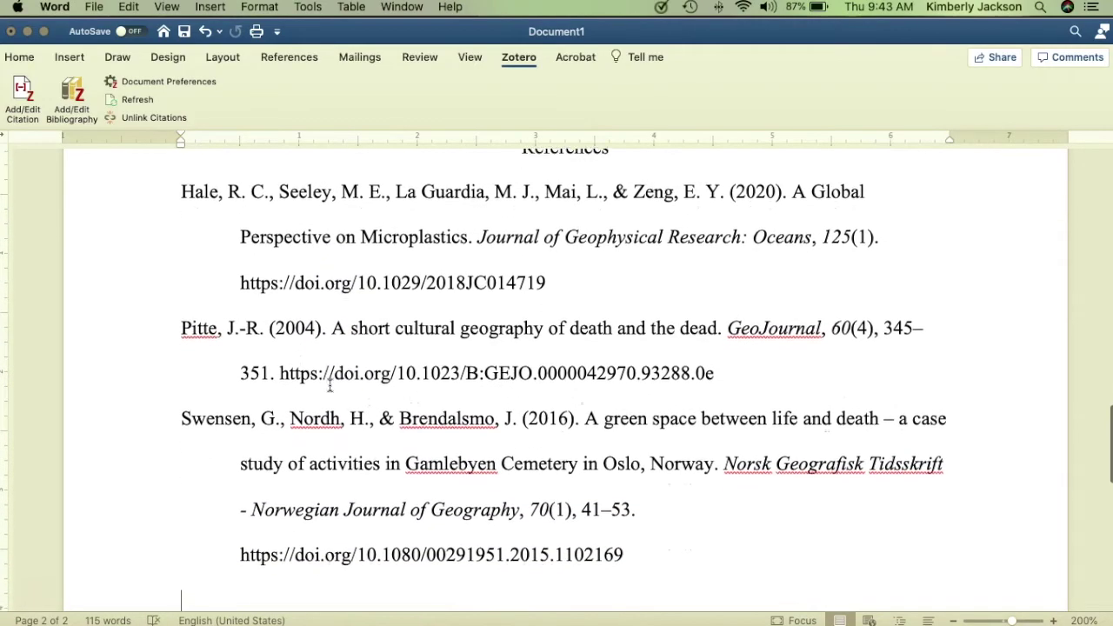
pyautogui.scroll(2, 329, 387)
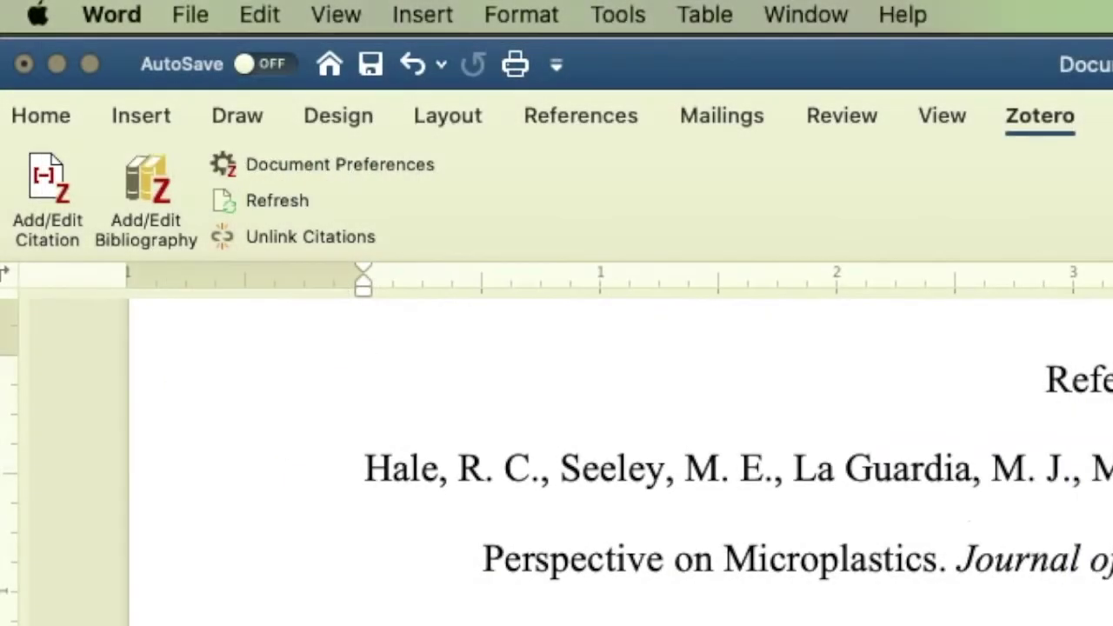
# Switch citations to APA 7th edition, then type 'This is a citation I forgot to add'
pyautogui.click(367, 167)
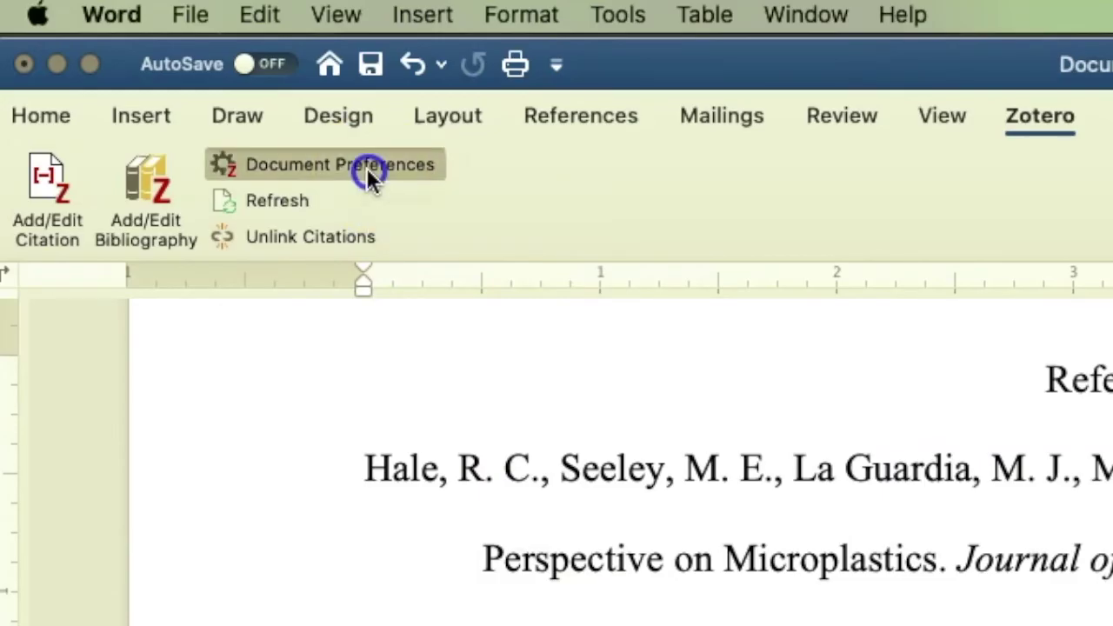
pyautogui.click(778, 178)
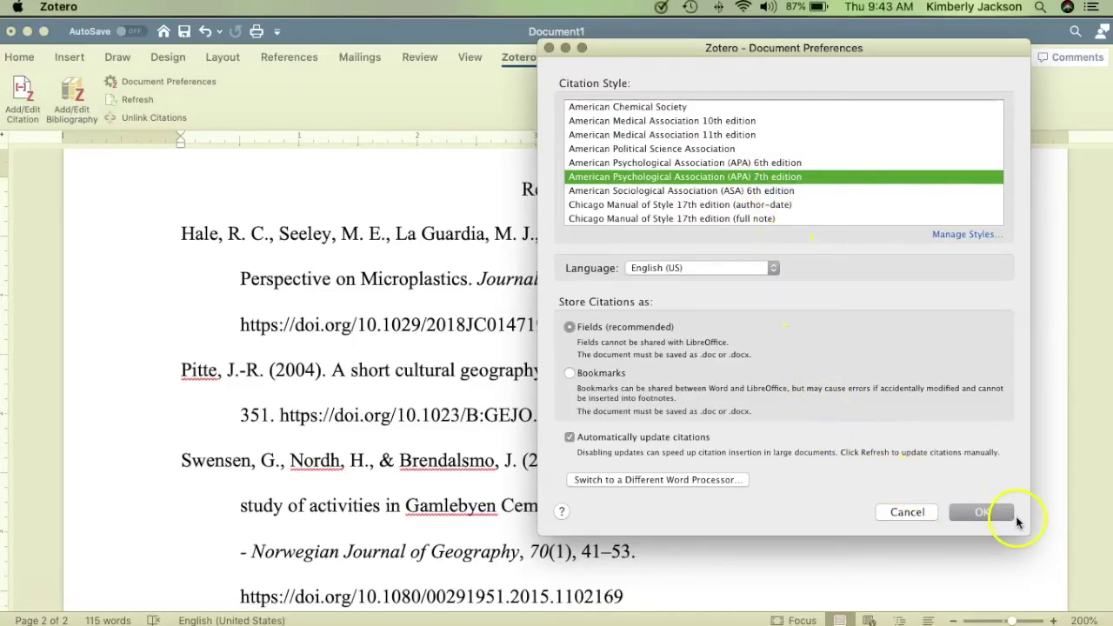
pyautogui.click(1002, 516)
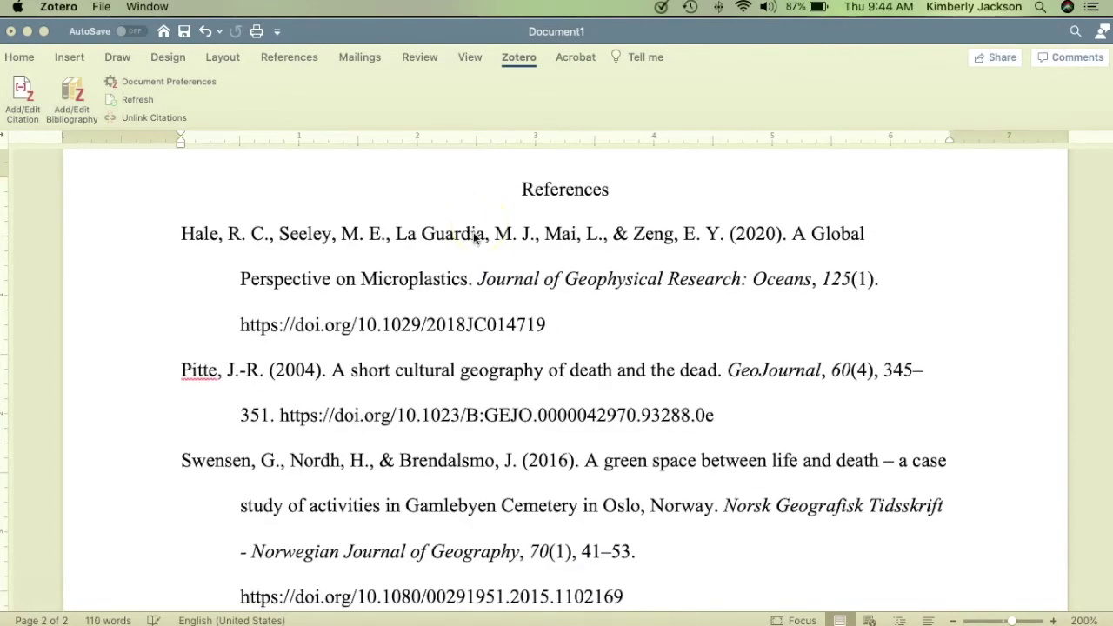
pyautogui.scroll(-3, 476, 238)
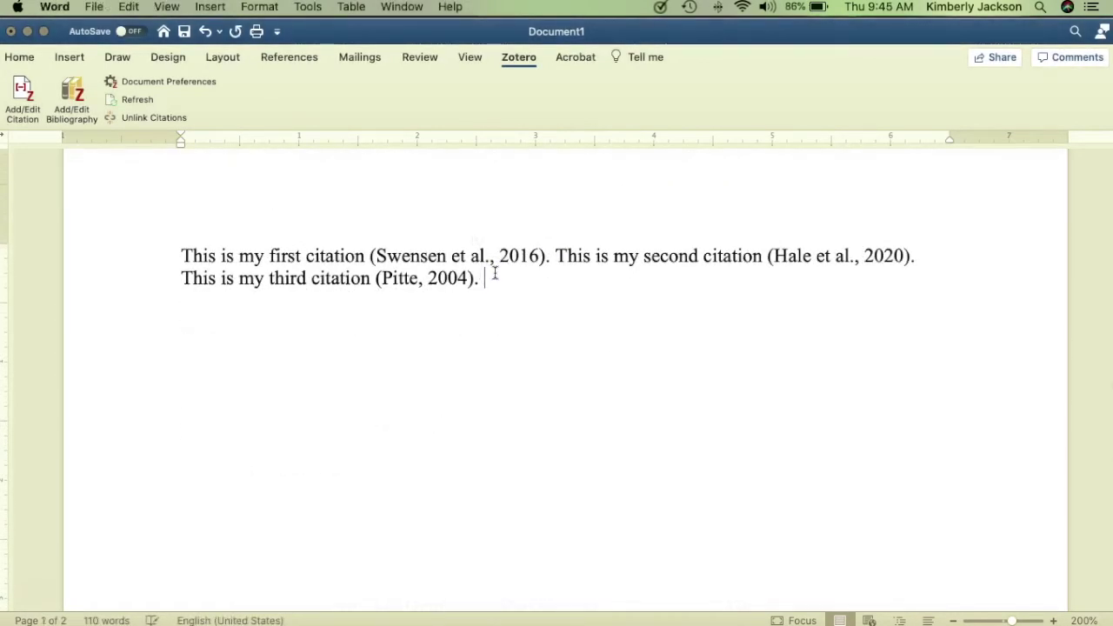
pyautogui.write('This is a citation I forgot')
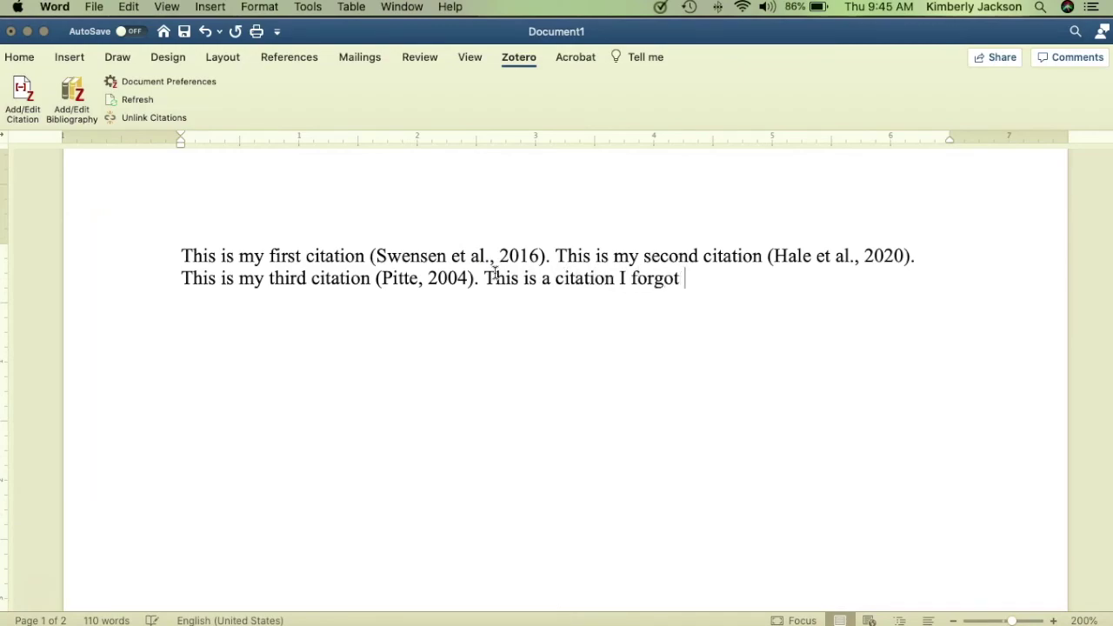
pyautogui.write(' to add')
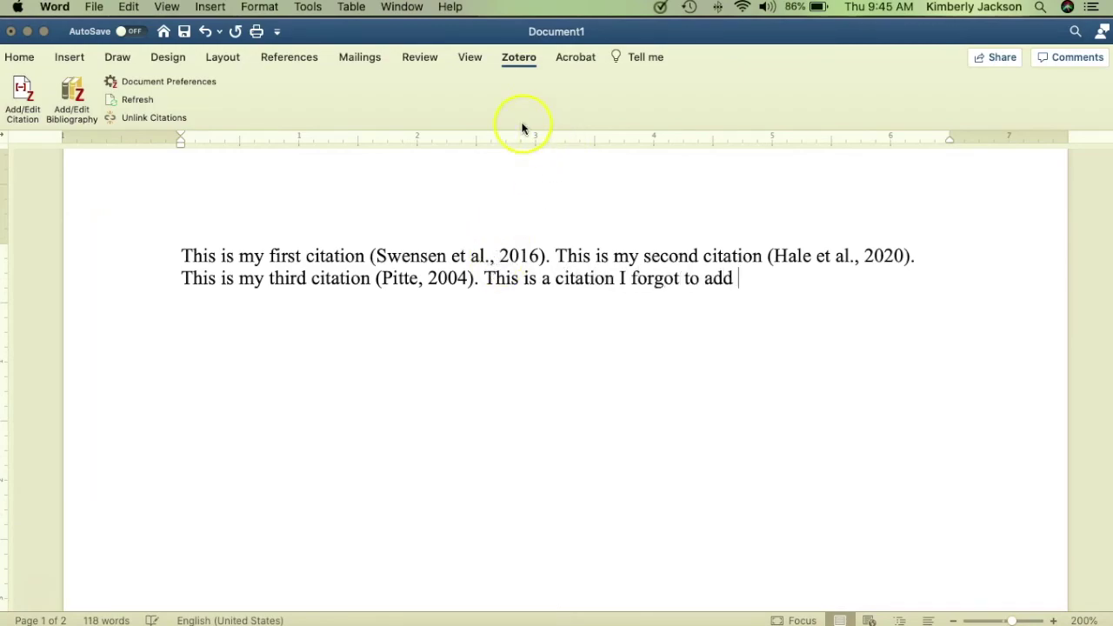
# Cite Reano & Ridgway (2015) on the forgotten sentence via the Classic View picker
pyautogui.click(19, 97)
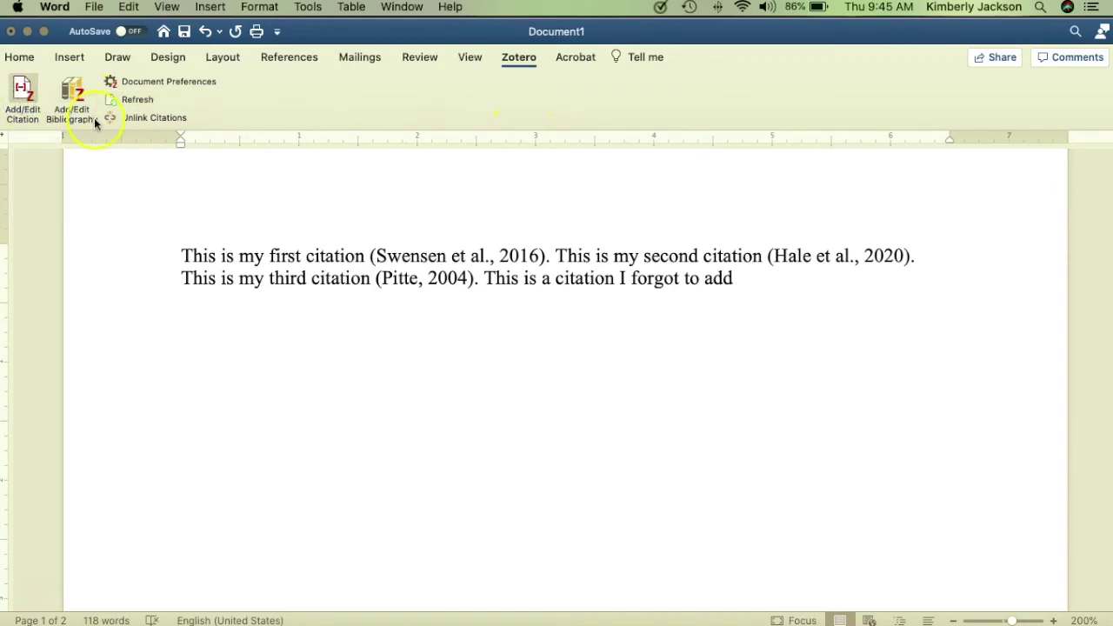
pyautogui.click(483, 408)
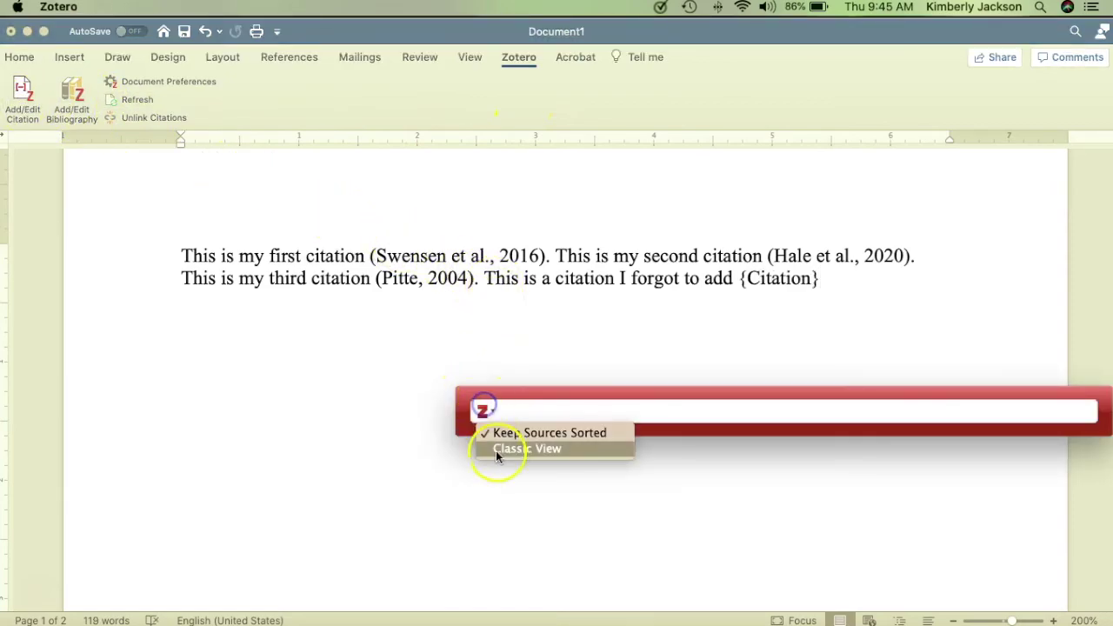
pyautogui.click(506, 450)
pyautogui.doubleClick(509, 458)
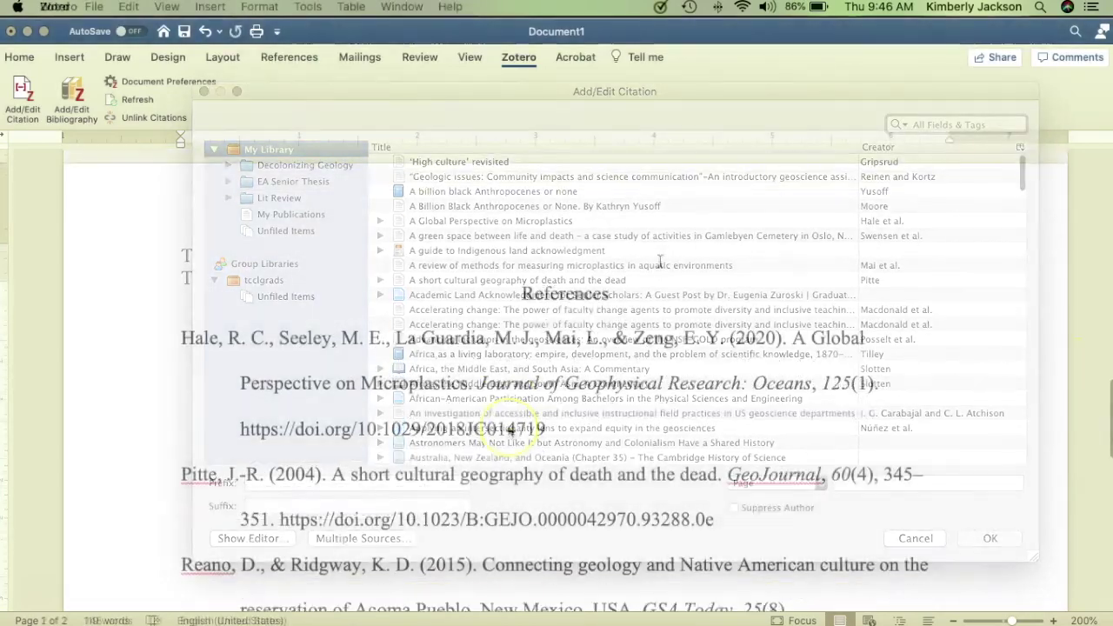
pyautogui.scroll(-4, 661, 262)
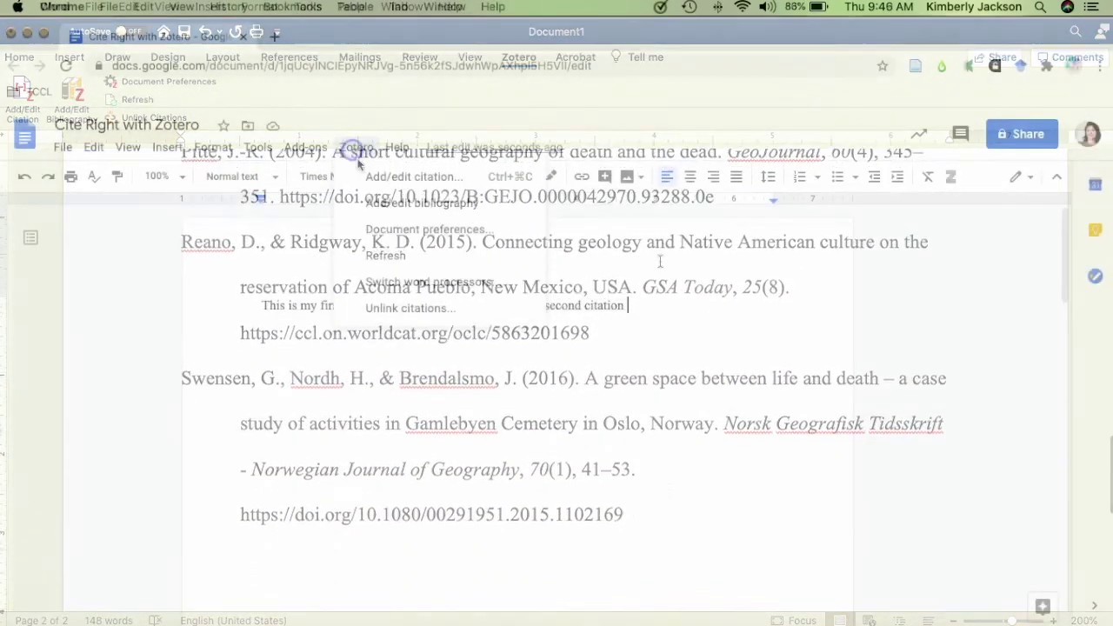
# In Google Docs, cite the Carabajal & Atchison (2020) field practices article after 'This is my second citation'
pyautogui.click(364, 174)
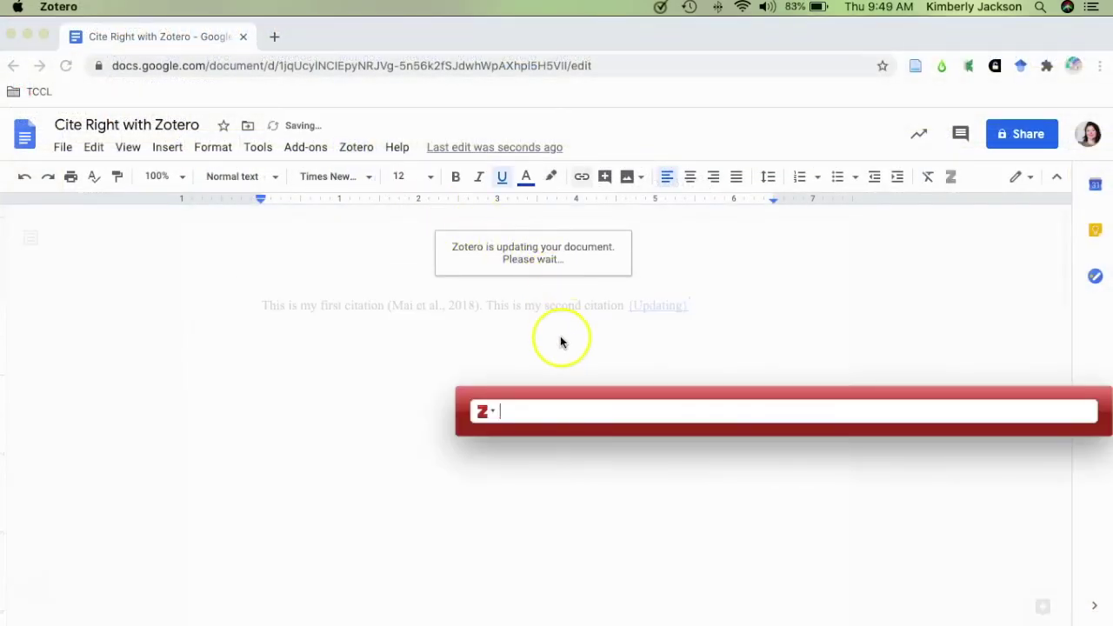
pyautogui.click(484, 412)
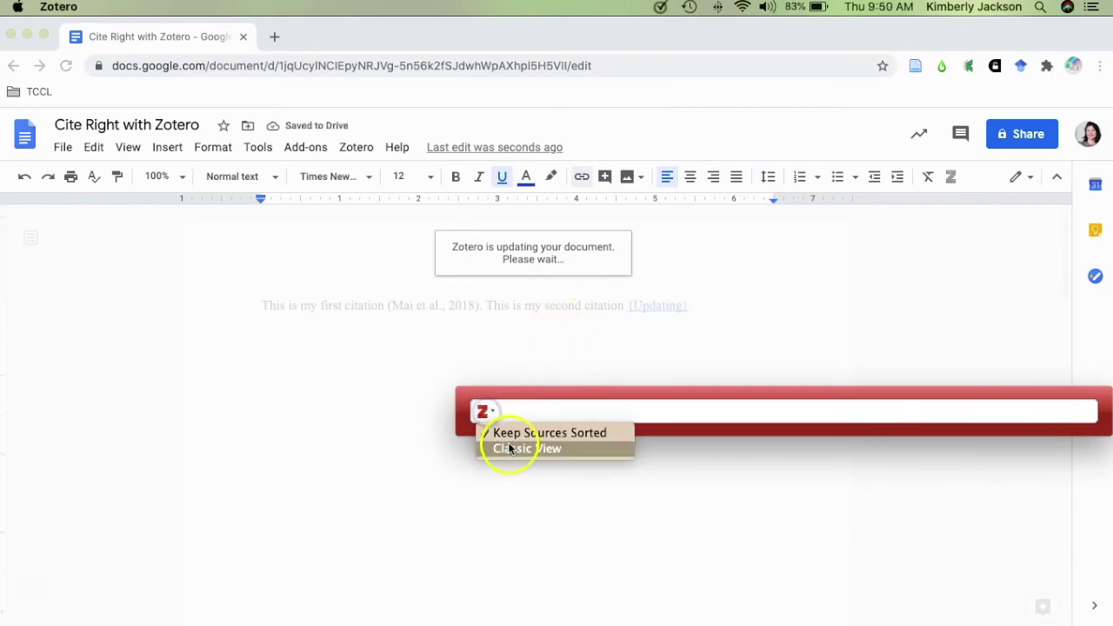
pyautogui.click(510, 446)
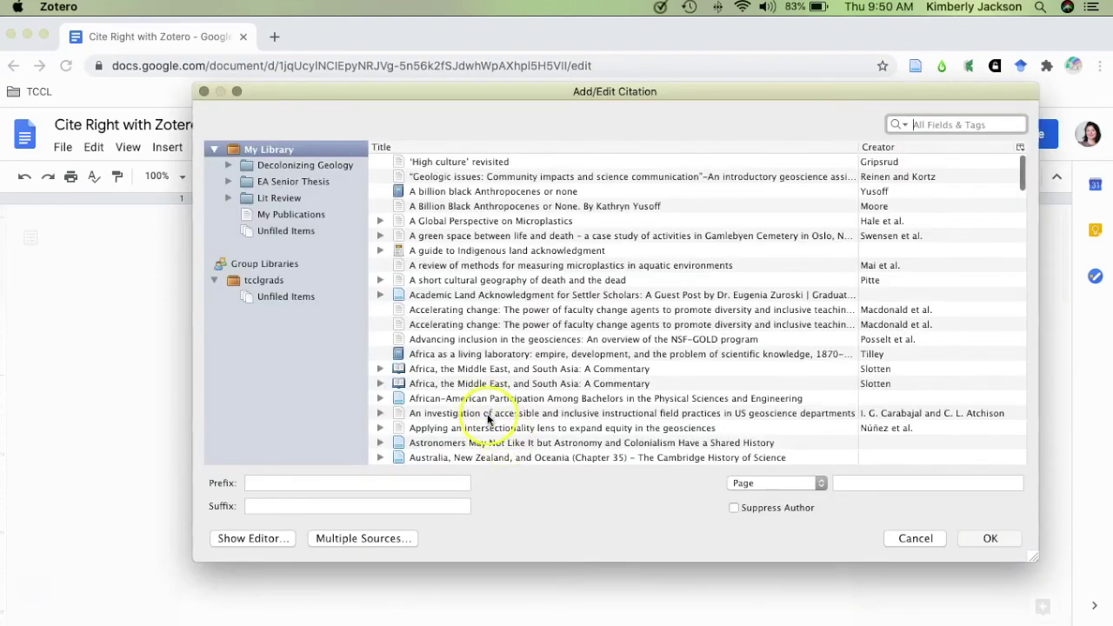
pyautogui.click(487, 414)
pyautogui.click(1019, 523)
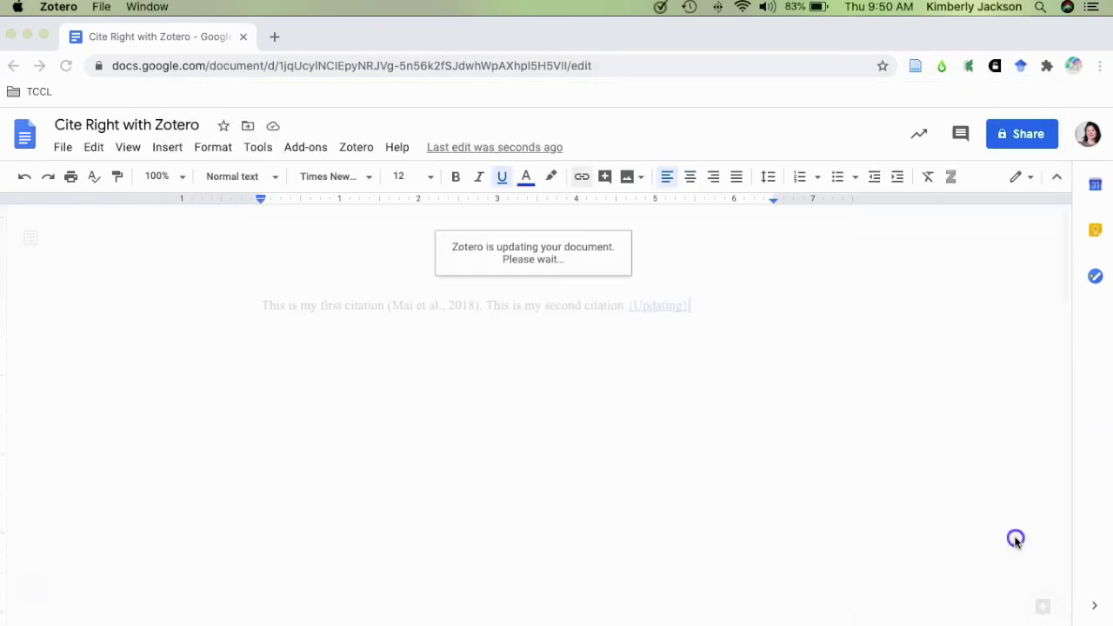